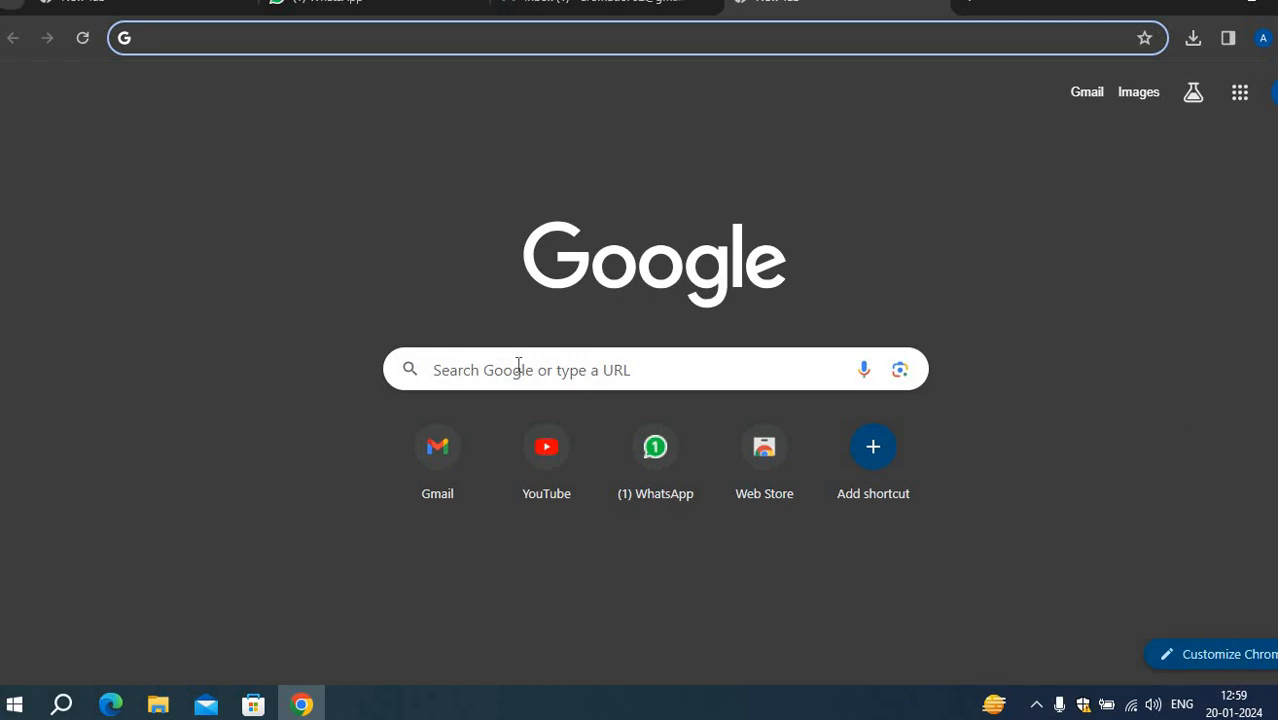
# Search Google for 'mahacet. org' using the recent-search suggestion
pyautogui.click(518, 368)
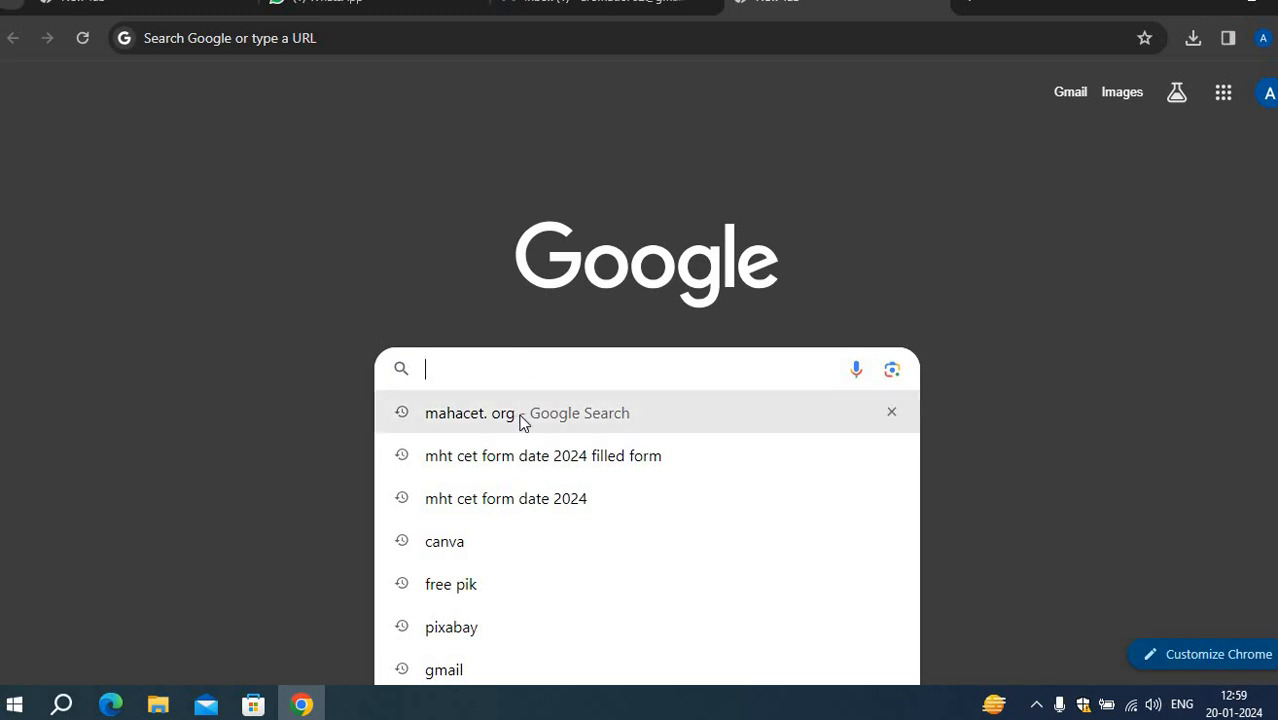
pyautogui.click(520, 413)
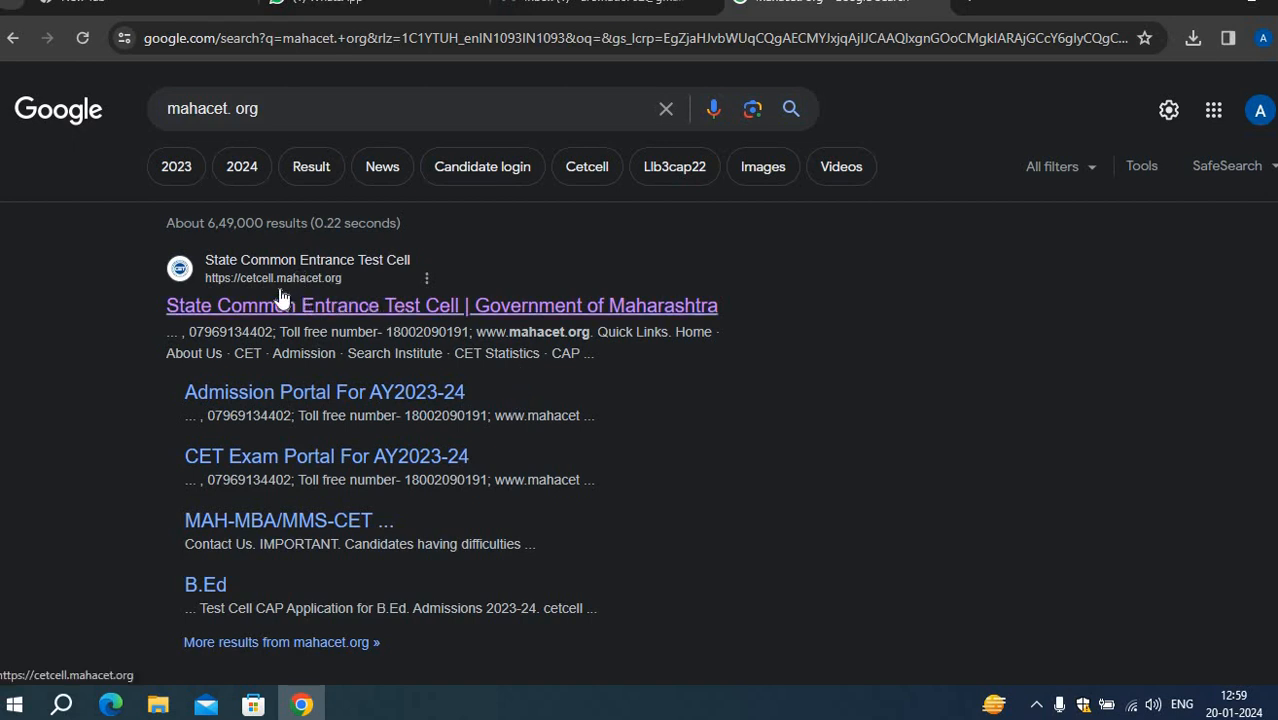
# Open the State CET Cell site's 2024-25 candidate registration sign-in page and clear the autofilled email
pyautogui.click(374, 308)
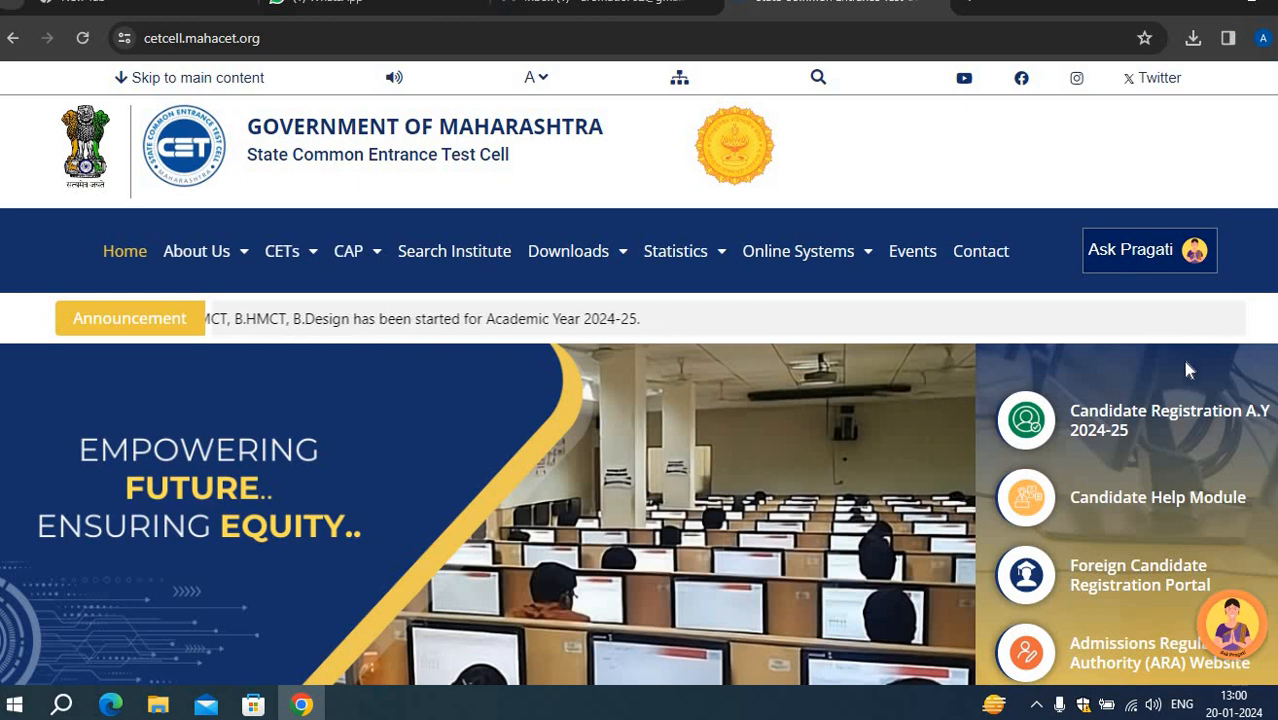
pyautogui.click(1203, 425)
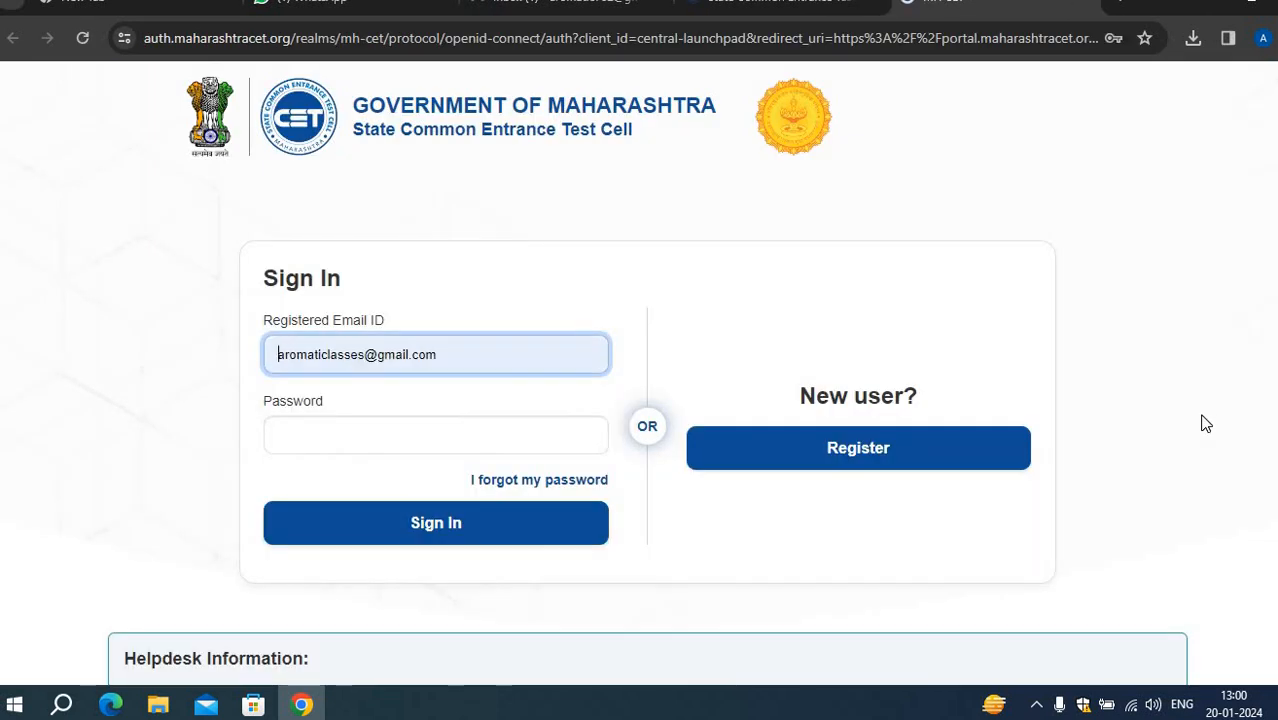
pyautogui.click(465, 357)
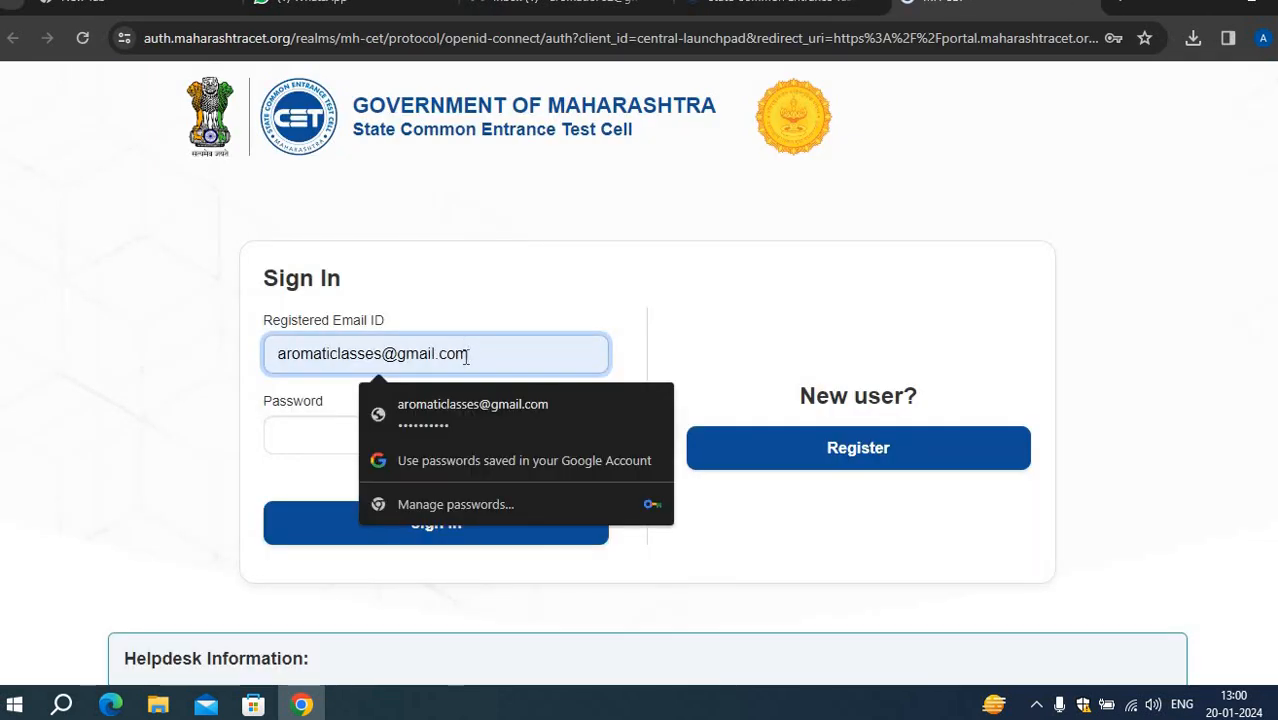
pyautogui.press('BackSpace')
pyautogui.press('BackSpace')
pyautogui.press('BackSpace')
pyautogui.press('BackSpace')
pyautogui.press('BackSpace')
pyautogui.press('BackSpace')
pyautogui.press('BackSpace')
pyautogui.press('BackSpace')
pyautogui.press('BackSpace')
pyautogui.press('BackSpace')
pyautogui.press('BackSpace')
pyautogui.press('BackSpace')
pyautogui.press('BackSpace')
pyautogui.press('BackSpace')
pyautogui.press('BackSpace')
pyautogui.press('BackSpace')
pyautogui.press('BackSpace')
pyautogui.press('BackSpace')
pyautogui.press('BackSpace')
pyautogui.press('BackSpace')
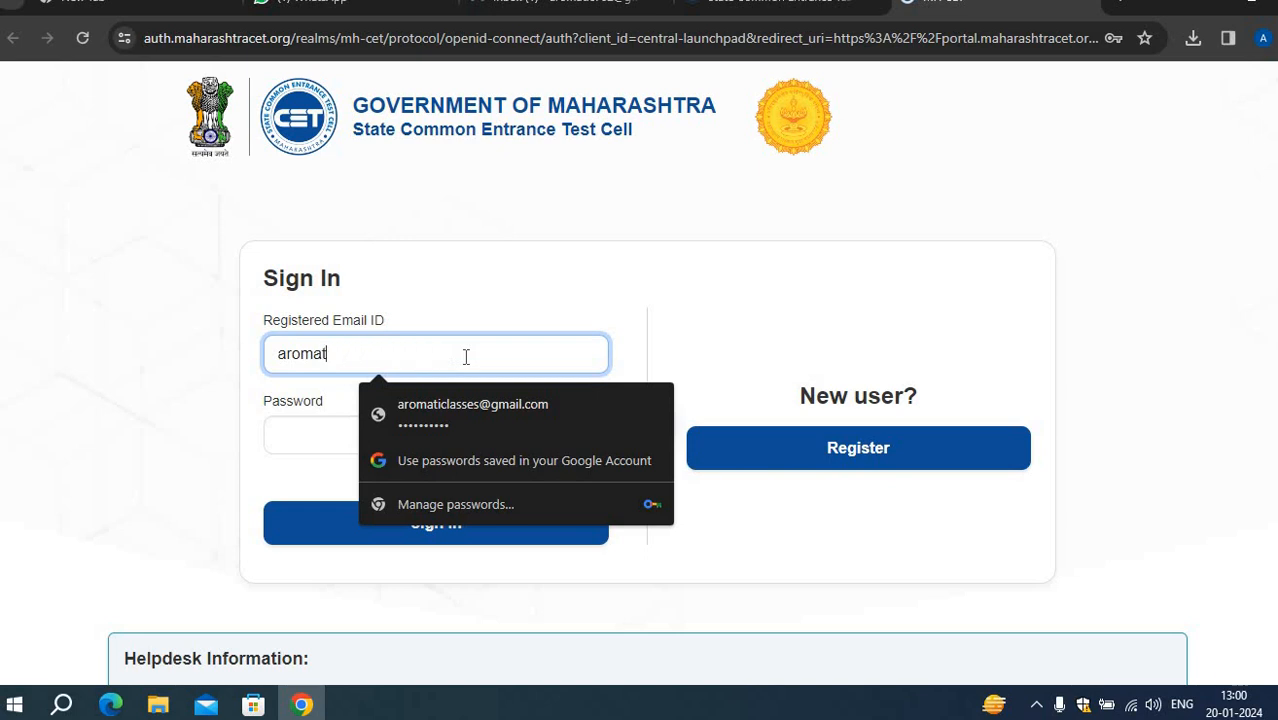
pyautogui.click(590, 272)
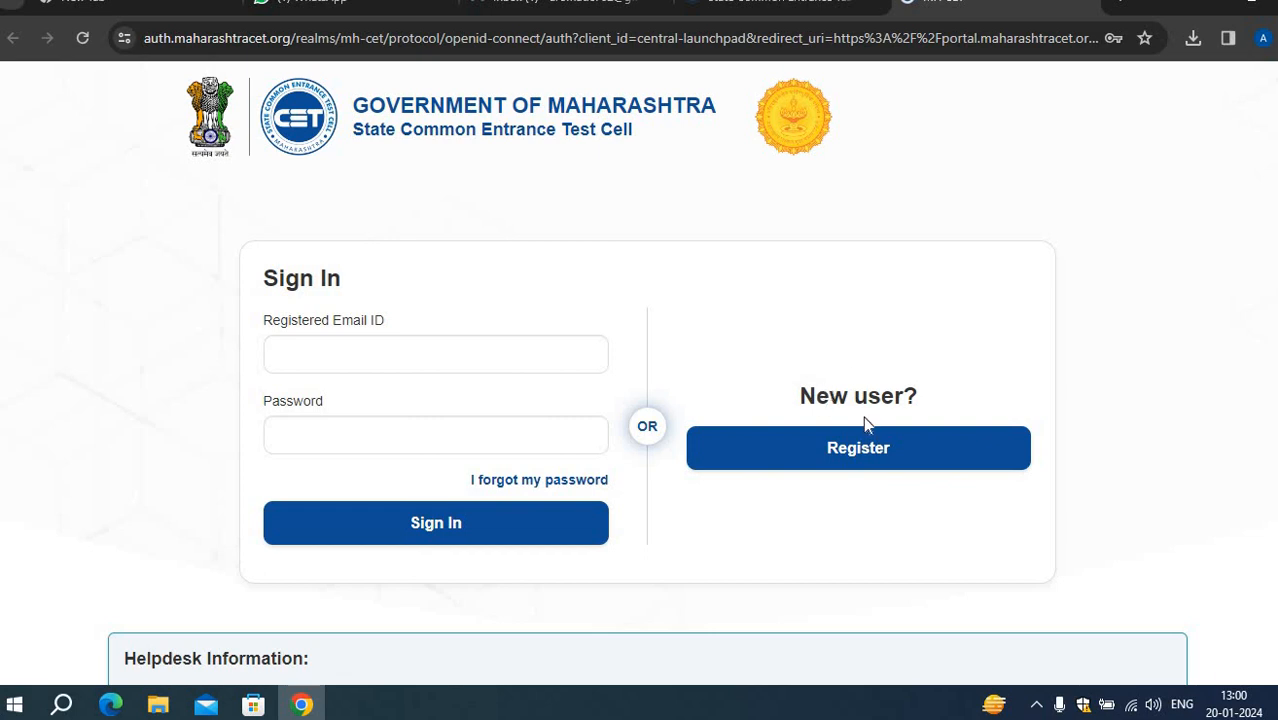
# Open the new-user Register form and enter the candidate's full name in capitals
pyautogui.click(908, 459)
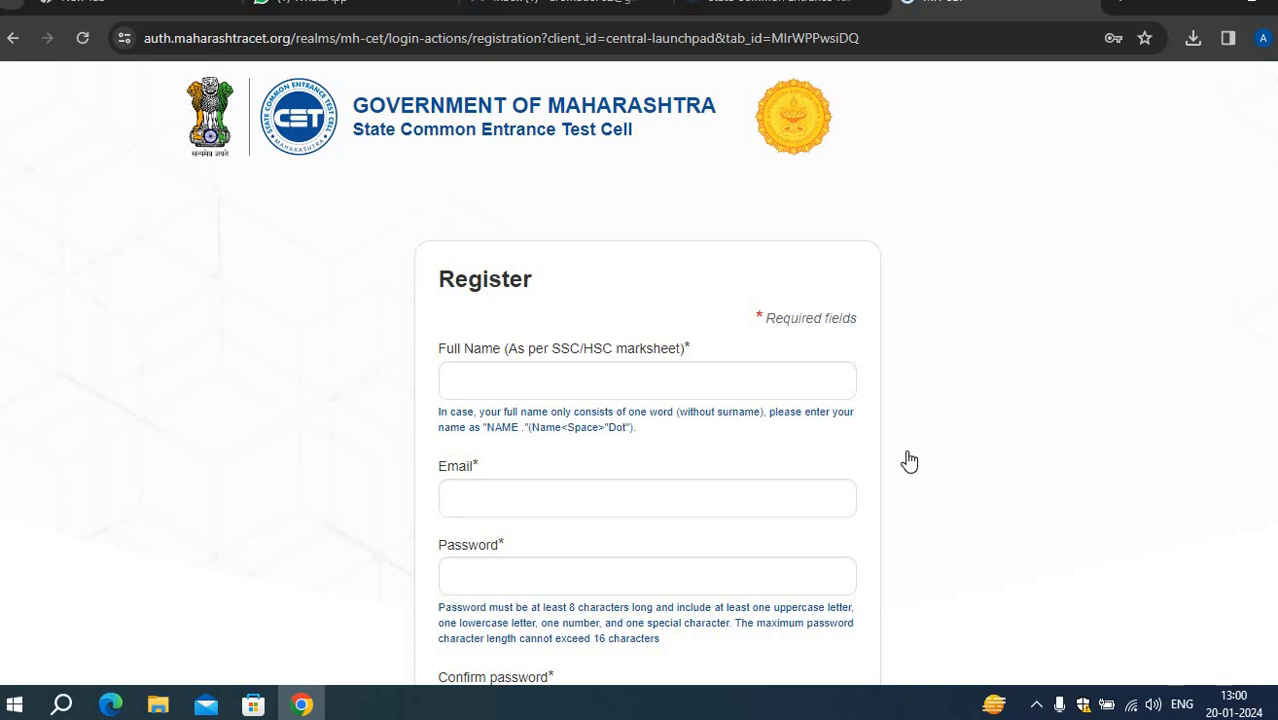
pyautogui.click(581, 381)
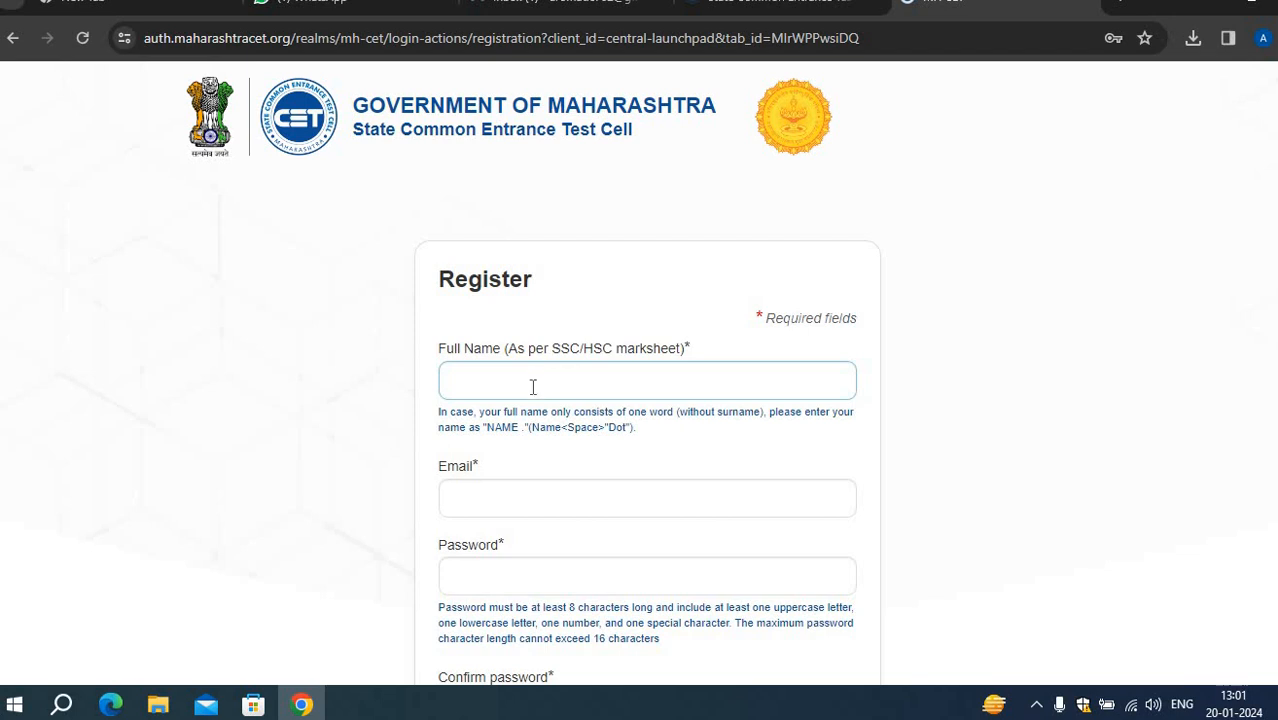
pyautogui.click(533, 387)
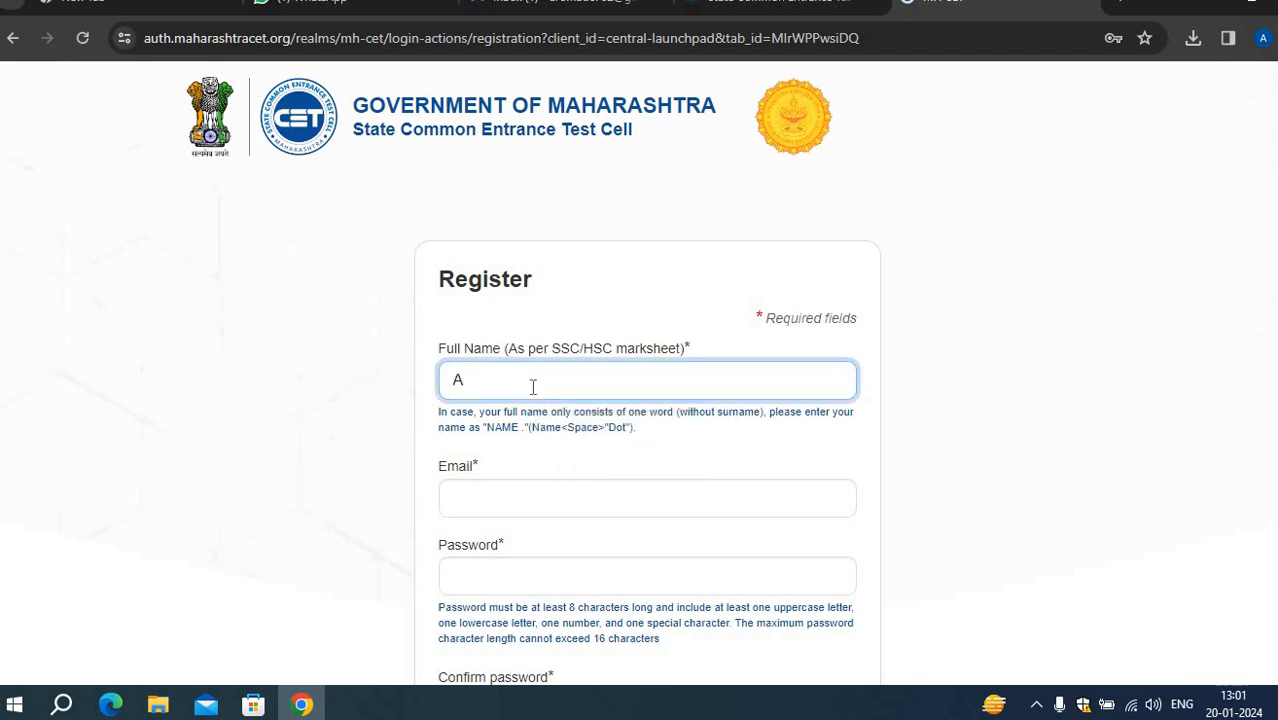
# Enter the candidate's e-mail address in lowercase in the Email field
pyautogui.click(511, 497)
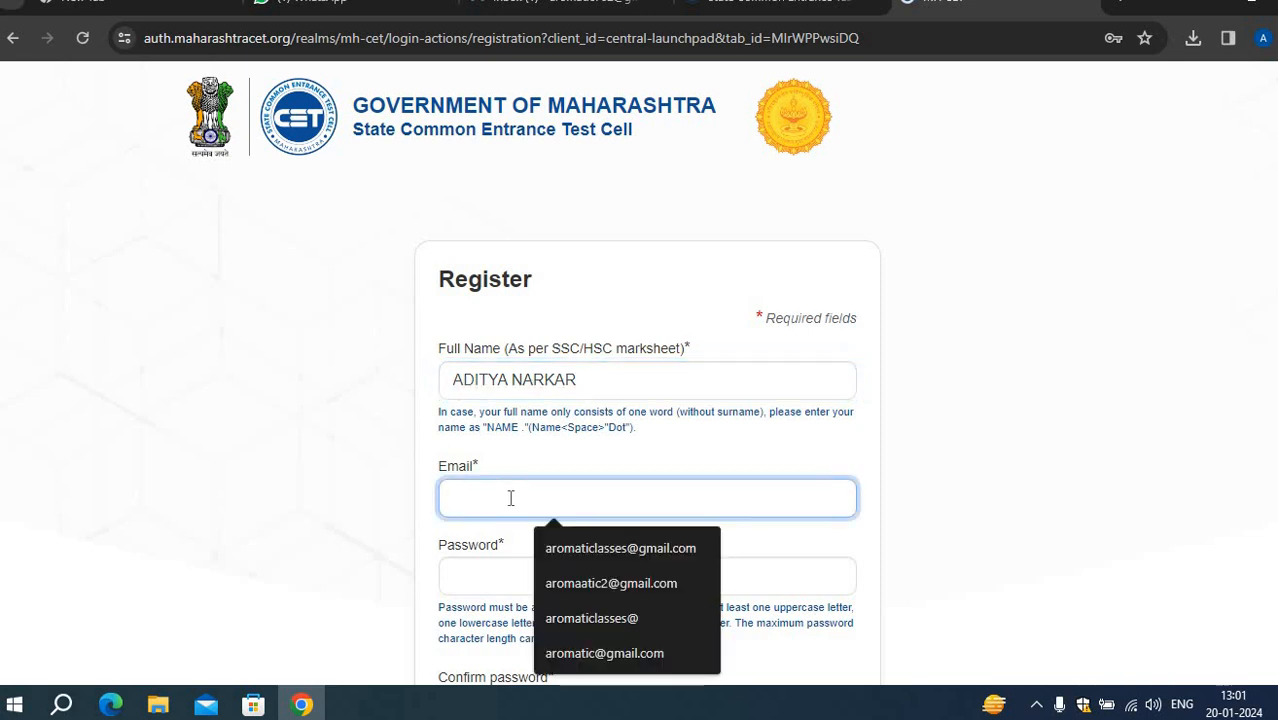
pyautogui.press('capslock')
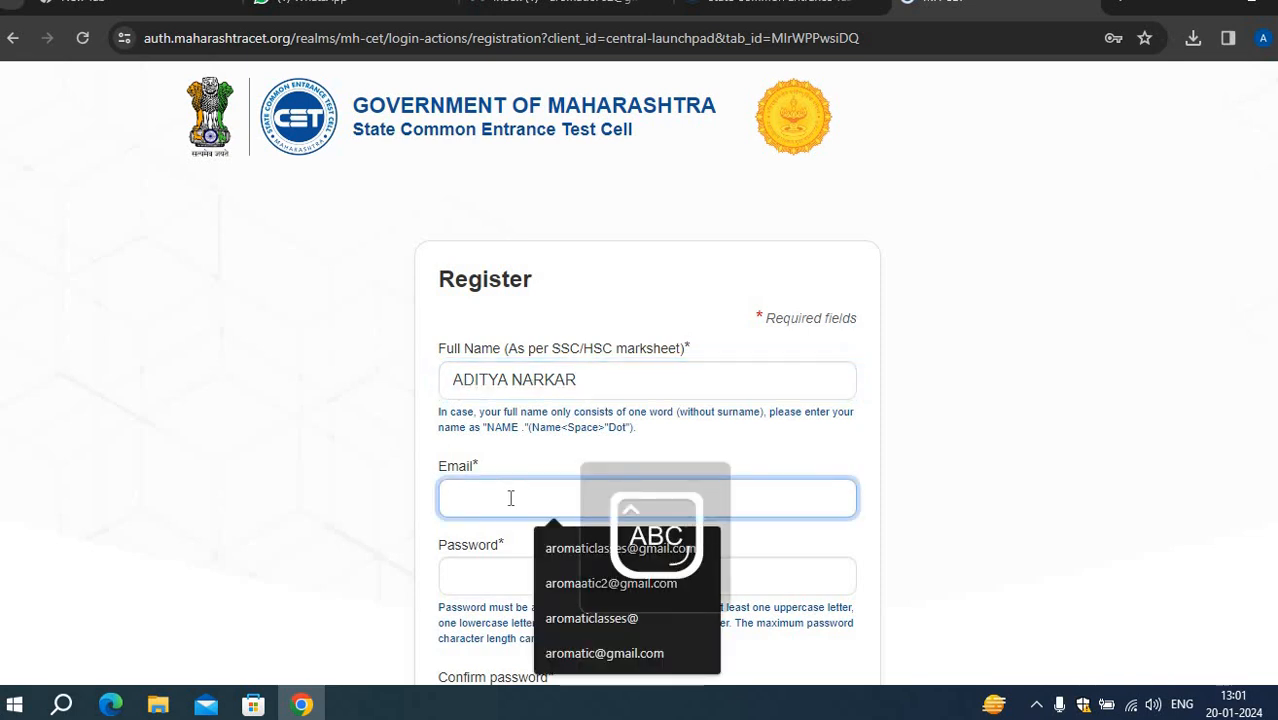
pyautogui.press('capslock')
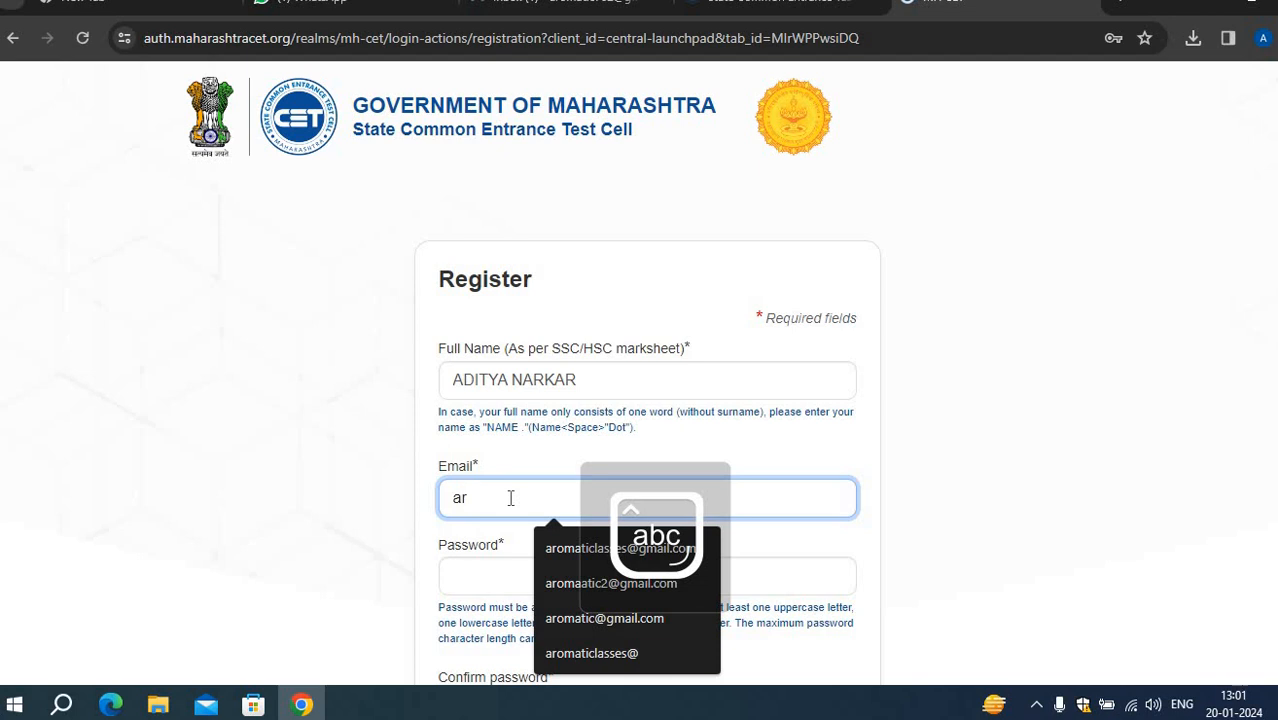
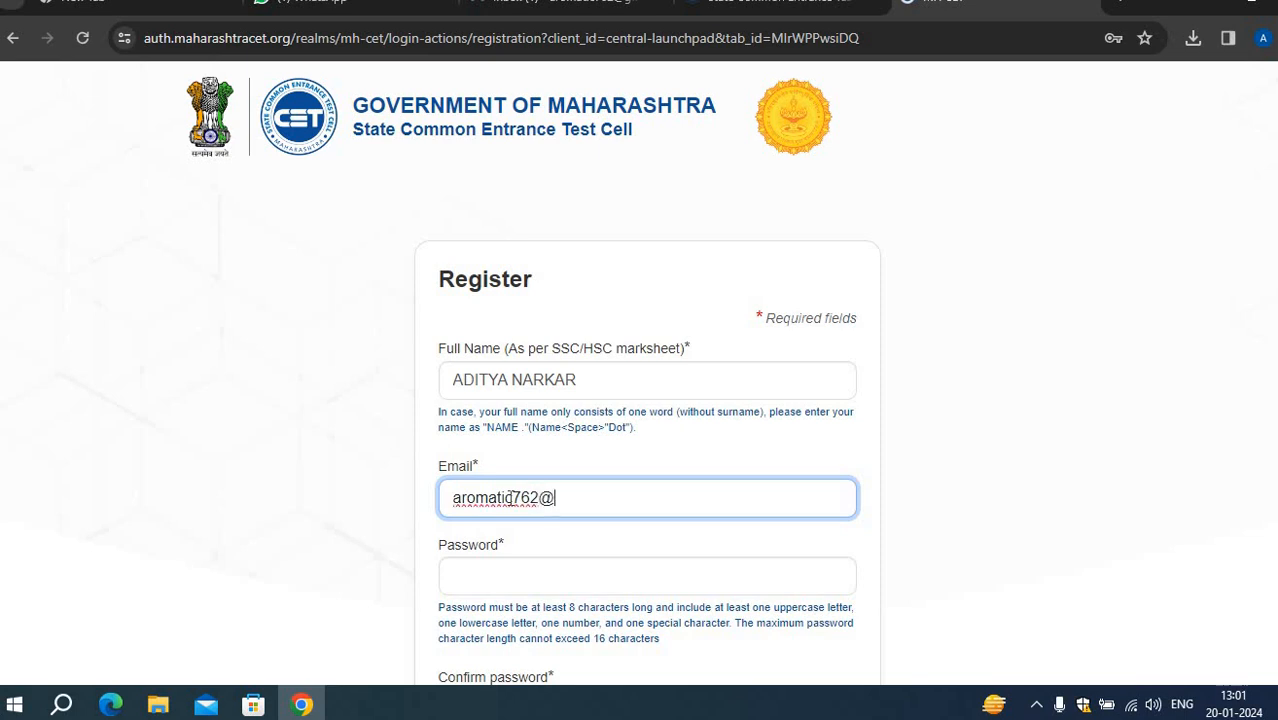
pyautogui.click(583, 575)
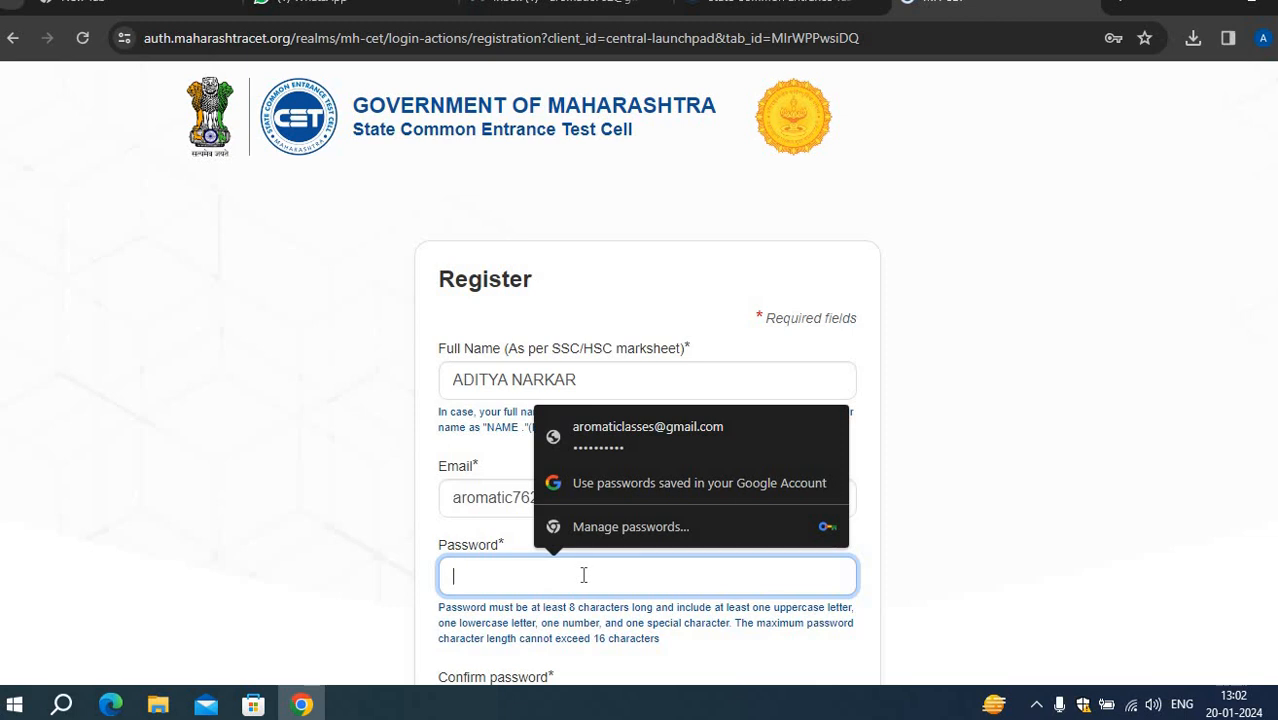
# Type the account password with mixed-case letters in the Password field, correcting it once
pyautogui.press('capslock')
pyautogui.press('capslock')
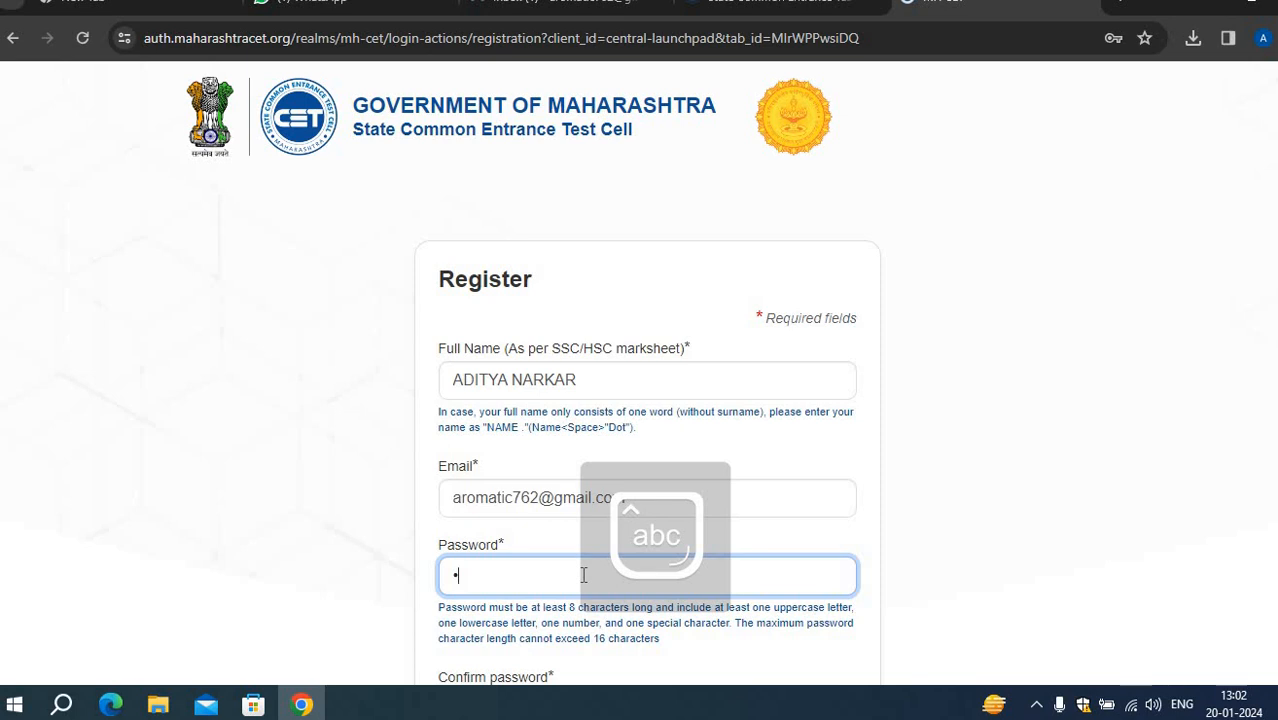
pyautogui.press('capslock')
pyautogui.press('capslock')
pyautogui.press('BackSpace')
pyautogui.press('BackSpace')
pyautogui.press('BackSpace')
pyautogui.press('BackSpace')
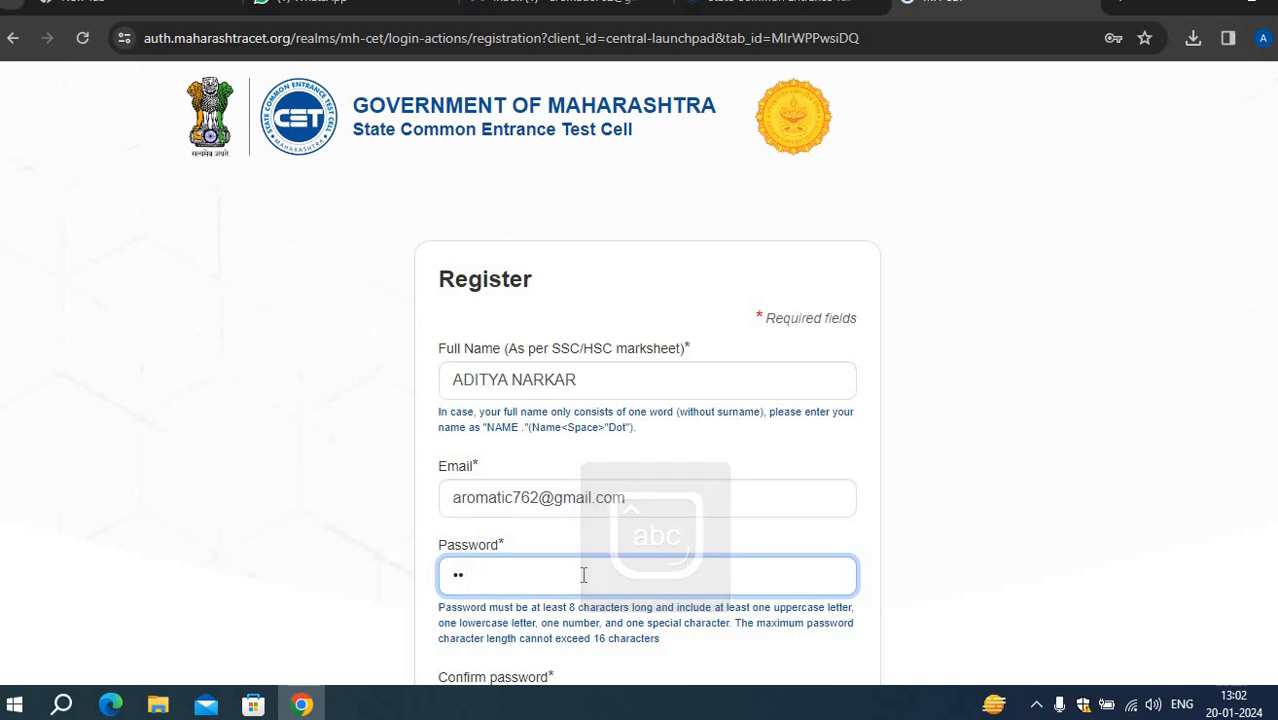
pyautogui.press('capslock')
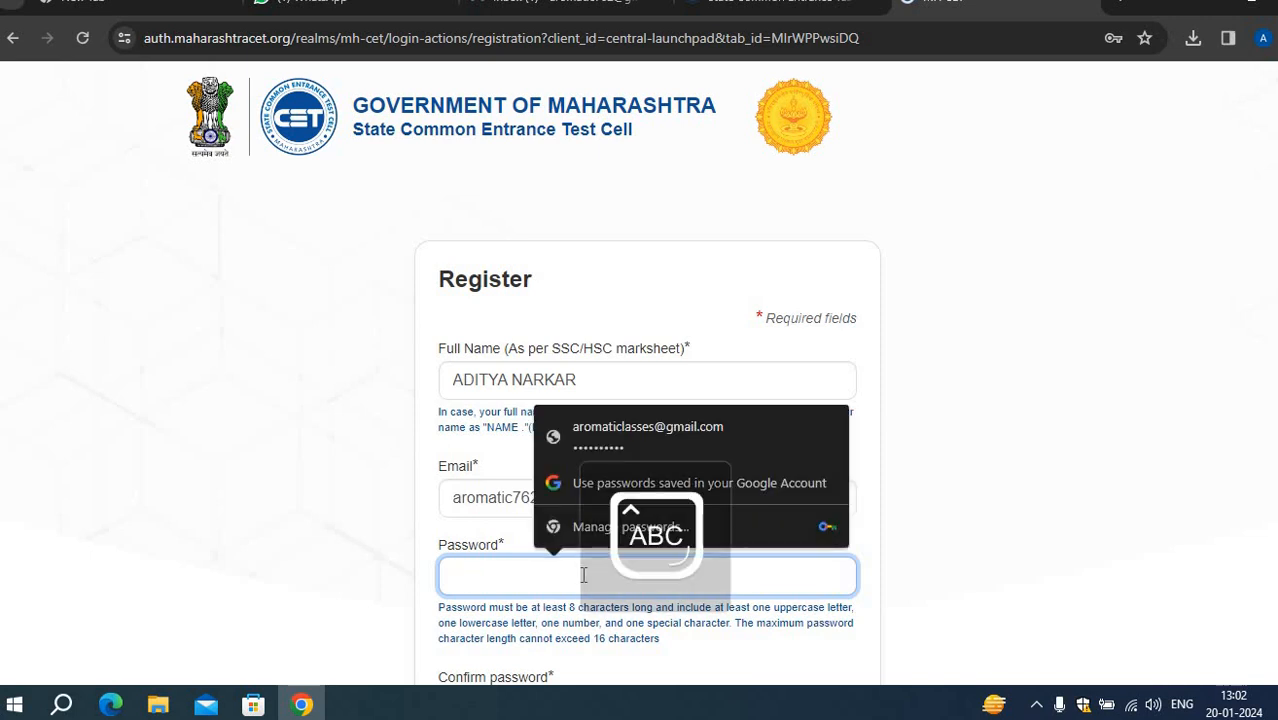
pyautogui.press('capslock')
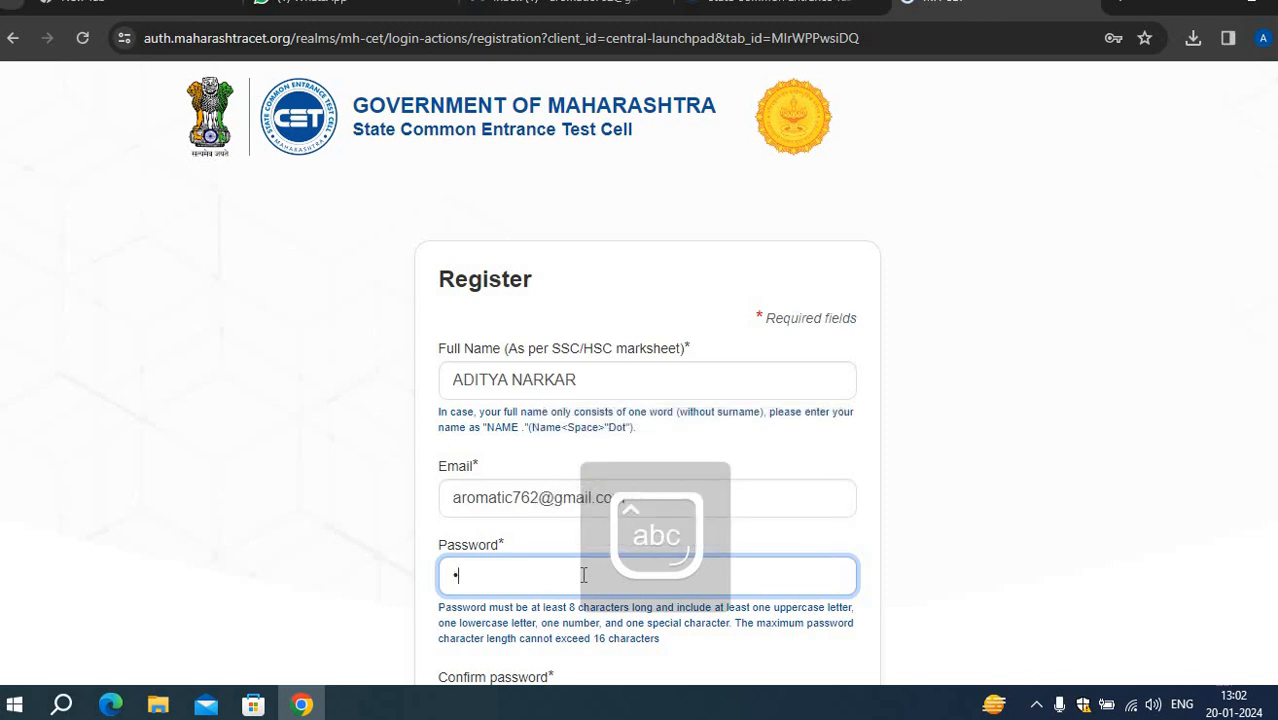
pyautogui.press('capslock')
pyautogui.press('capslock')
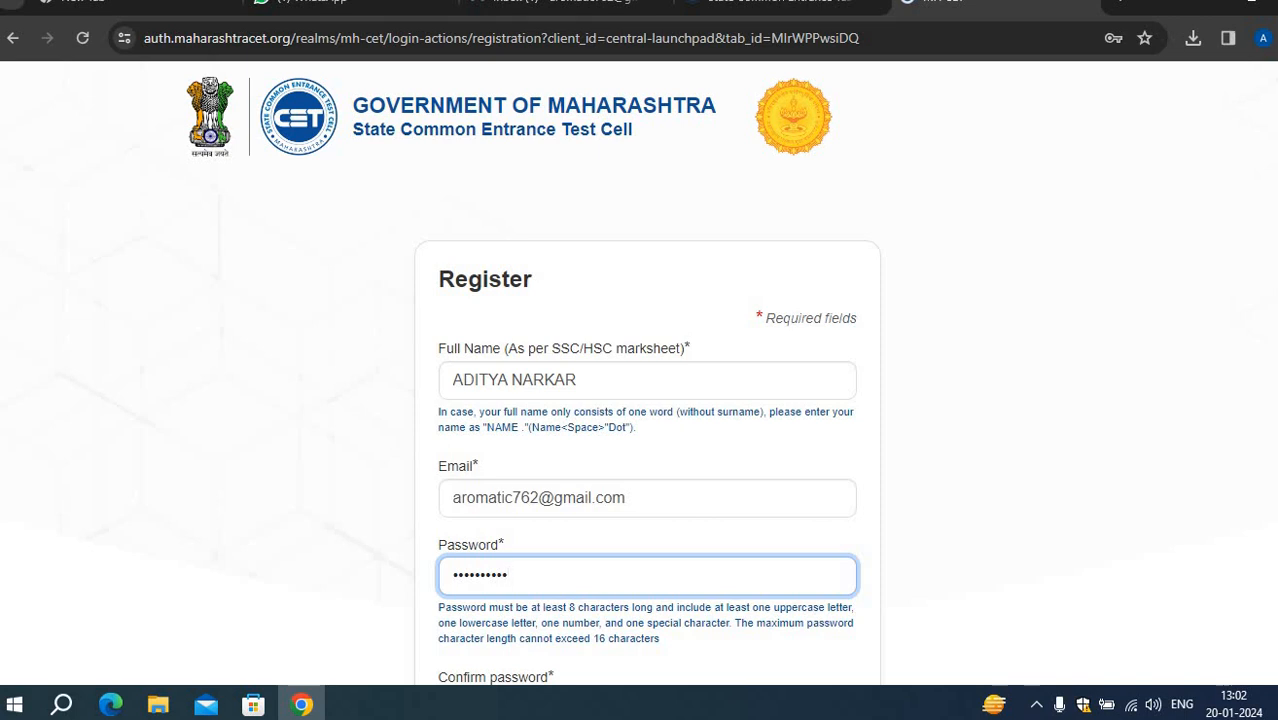
# Retype the same account password in the Confirm password field
pyautogui.scroll(-3, 892, 463)
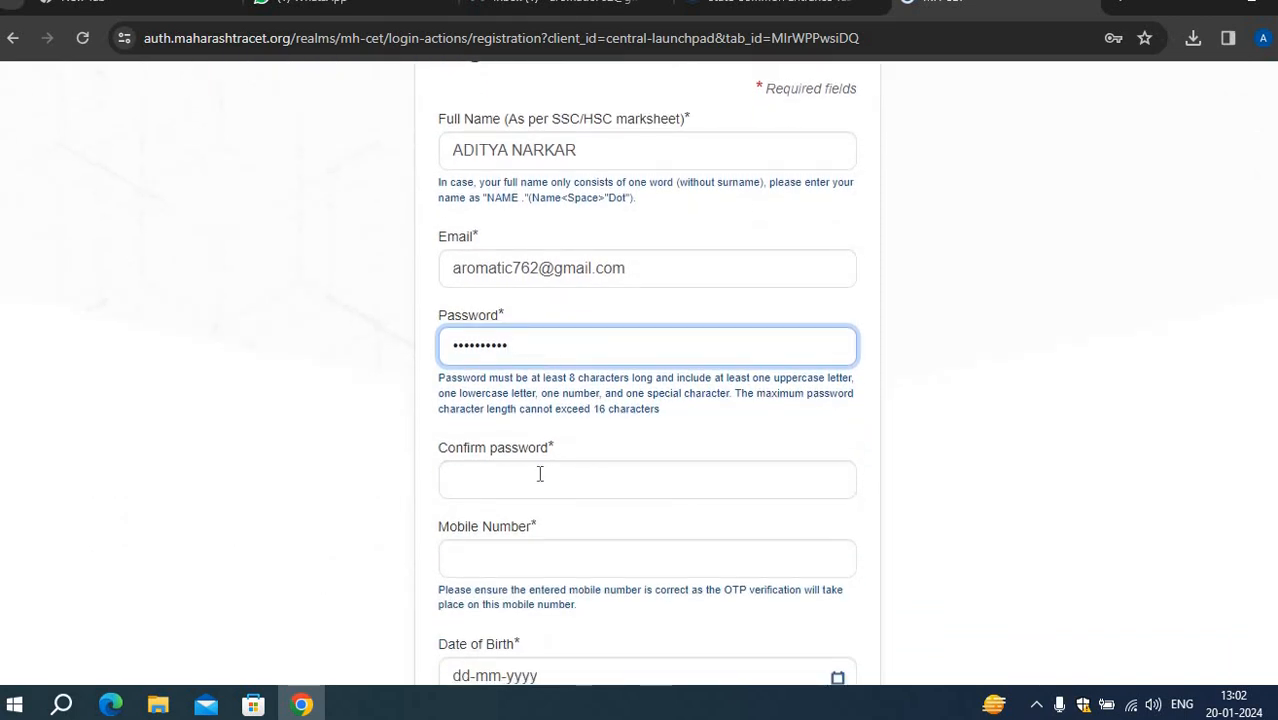
pyautogui.click(538, 479)
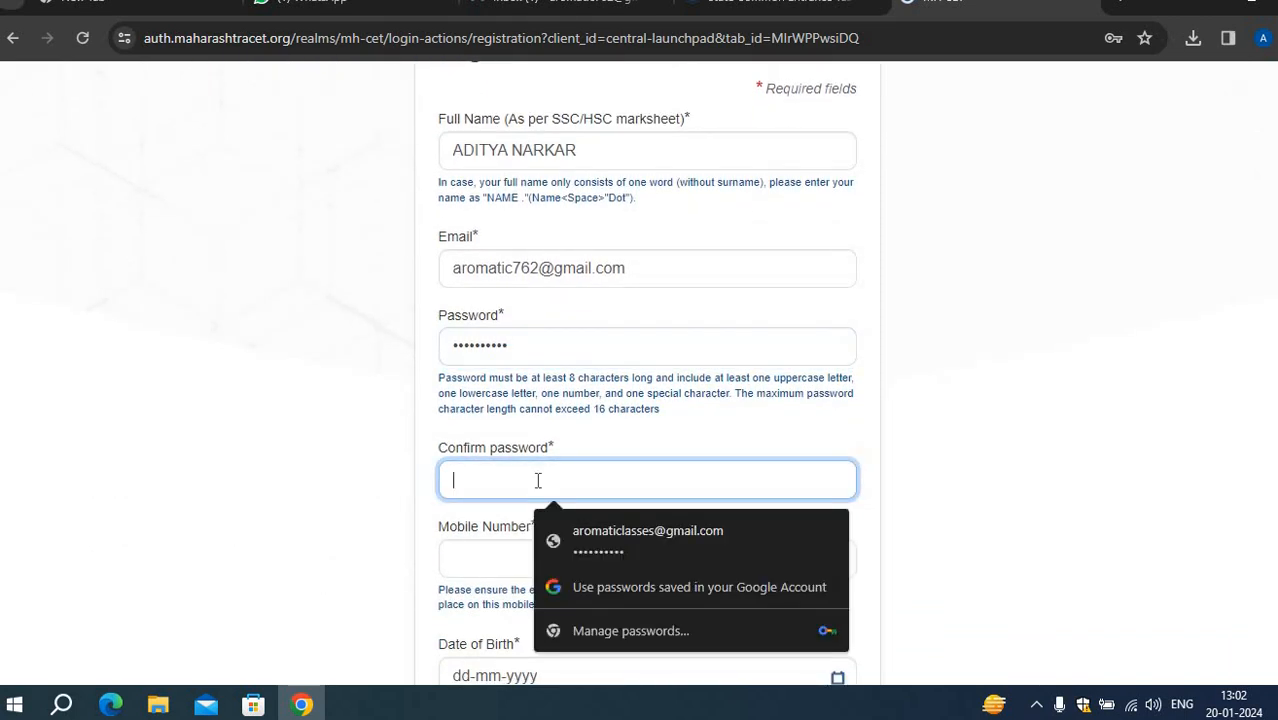
pyautogui.press('capslock')
pyautogui.press('capslock')
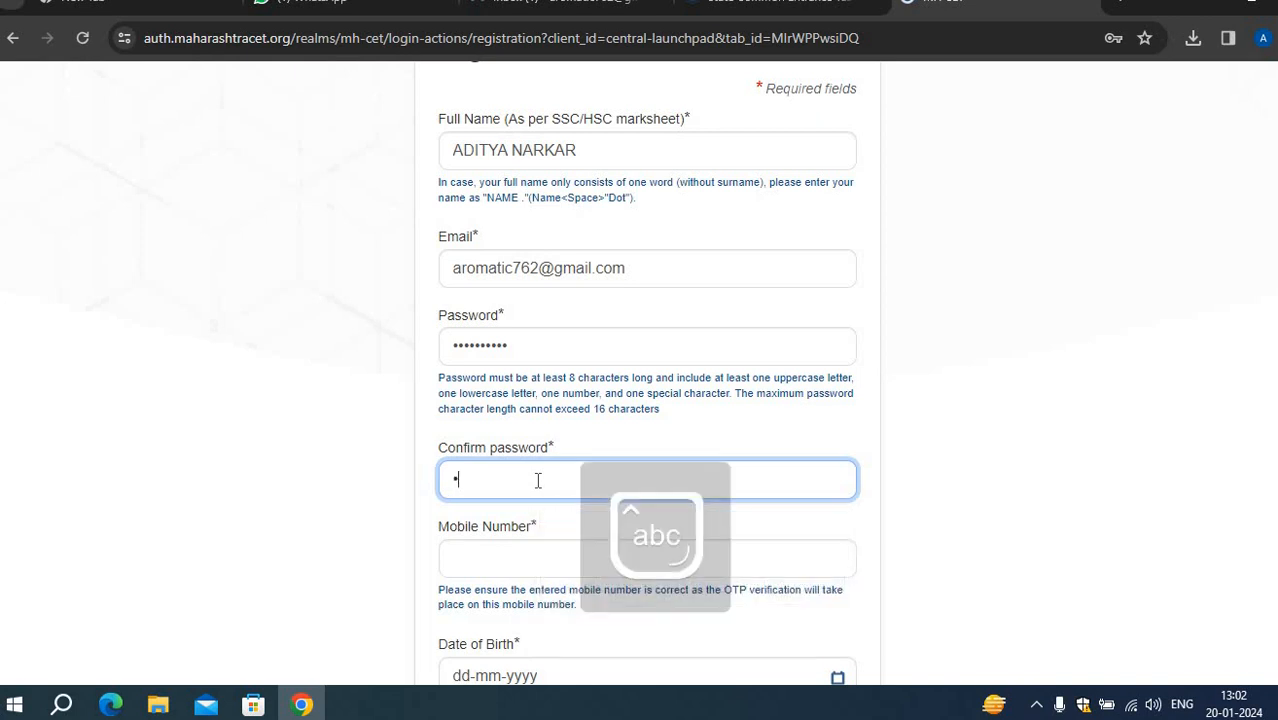
pyautogui.press('capslock')
pyautogui.press('capslock')
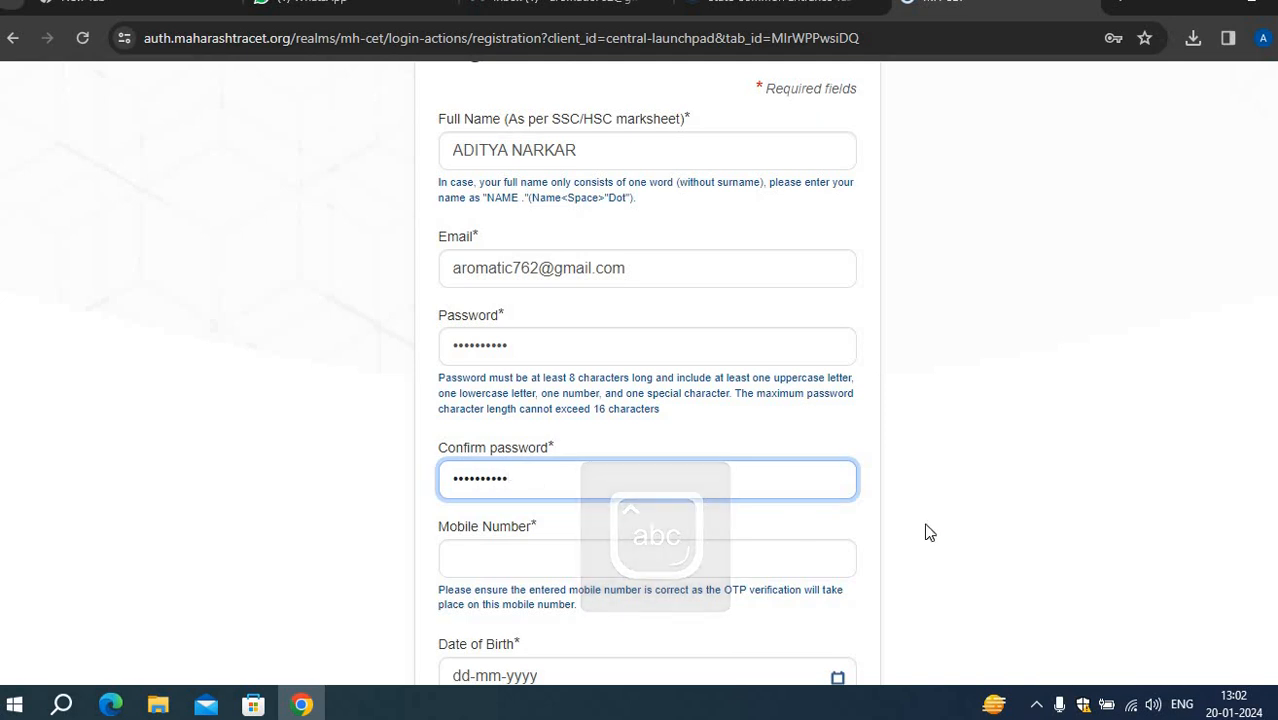
pyautogui.scroll(-3, 685, 470)
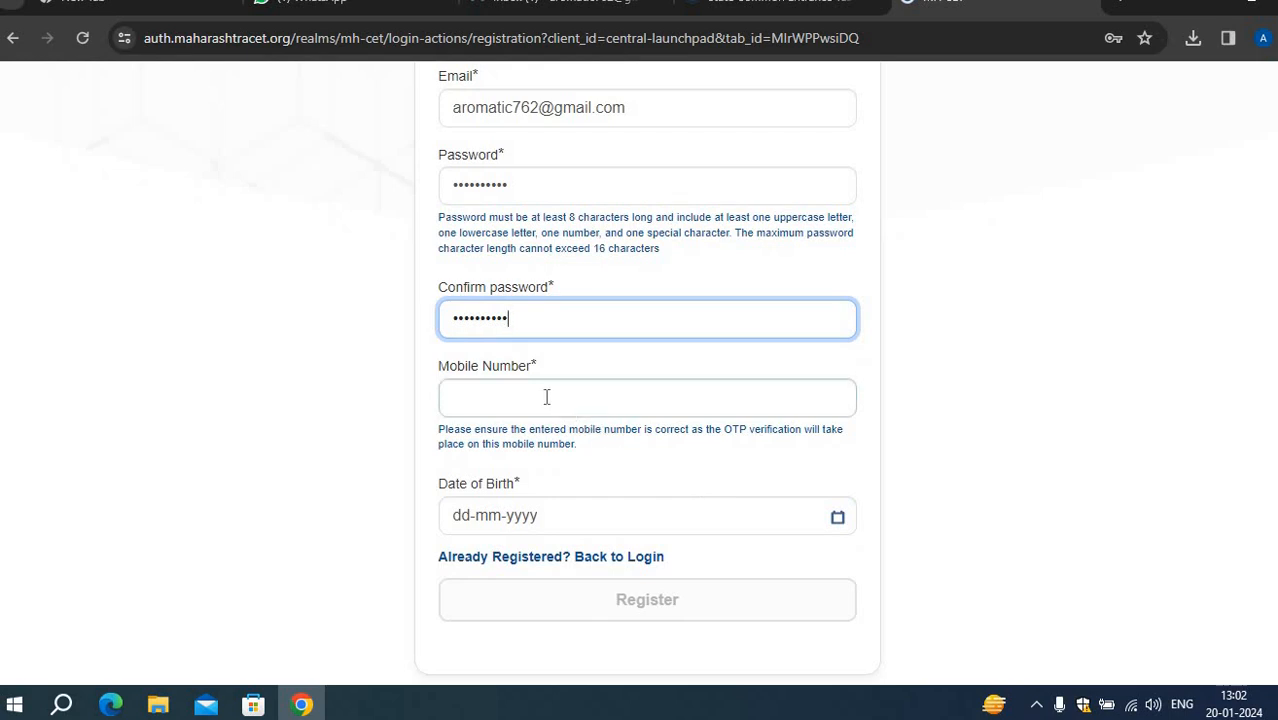
# Fill in the saved mobile number and pick 05-02-2010 as date of birth from the calendar
pyautogui.click(547, 397)
pyautogui.click(597, 450)
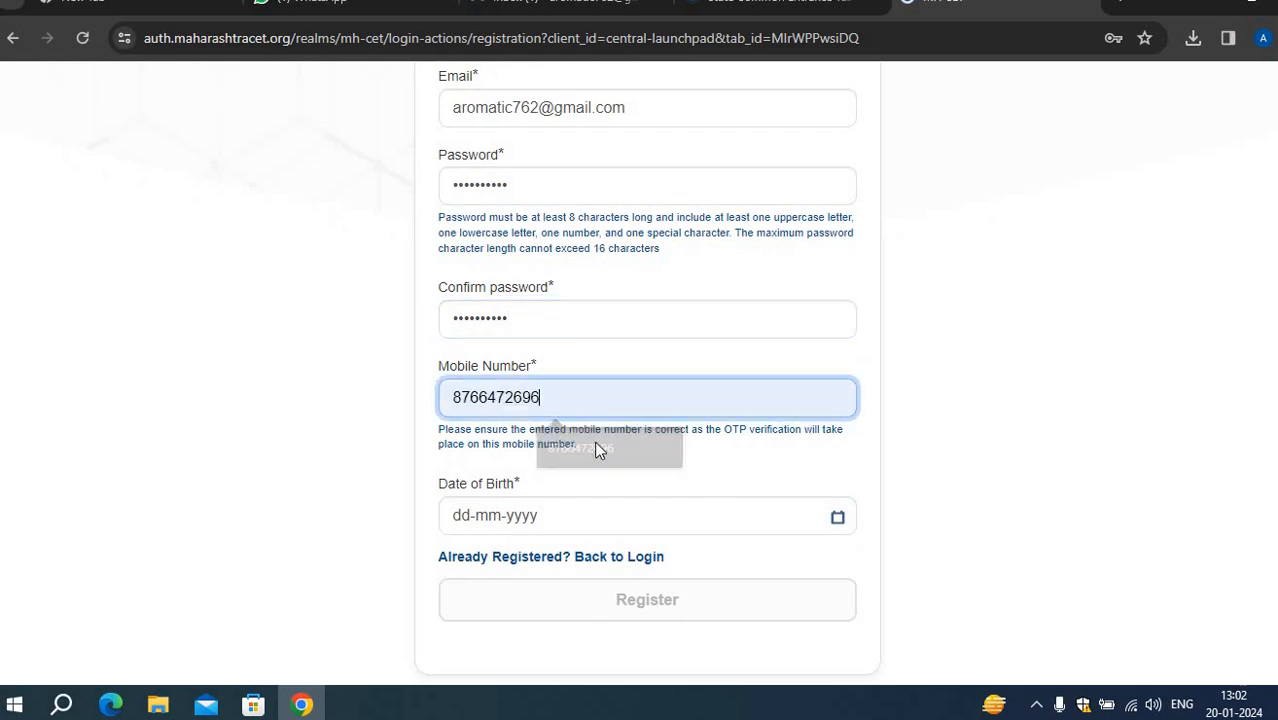
pyautogui.click(836, 517)
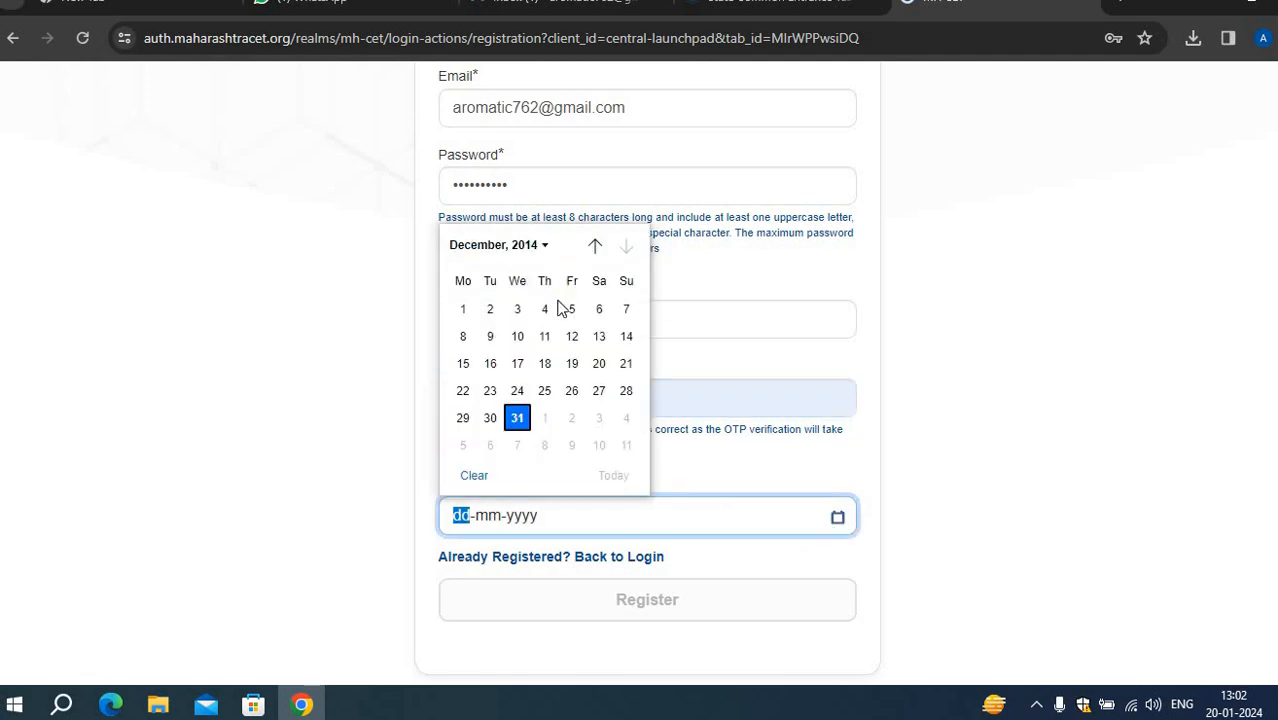
pyautogui.click(545, 247)
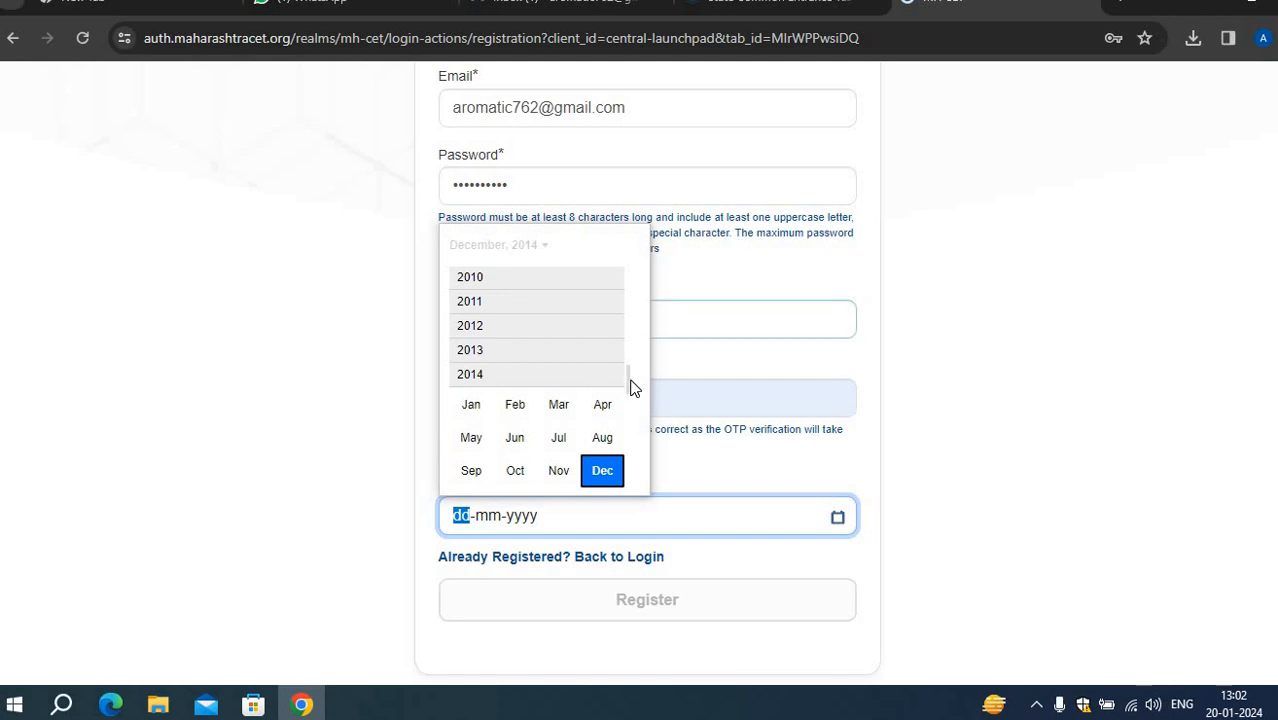
pyautogui.click(489, 280)
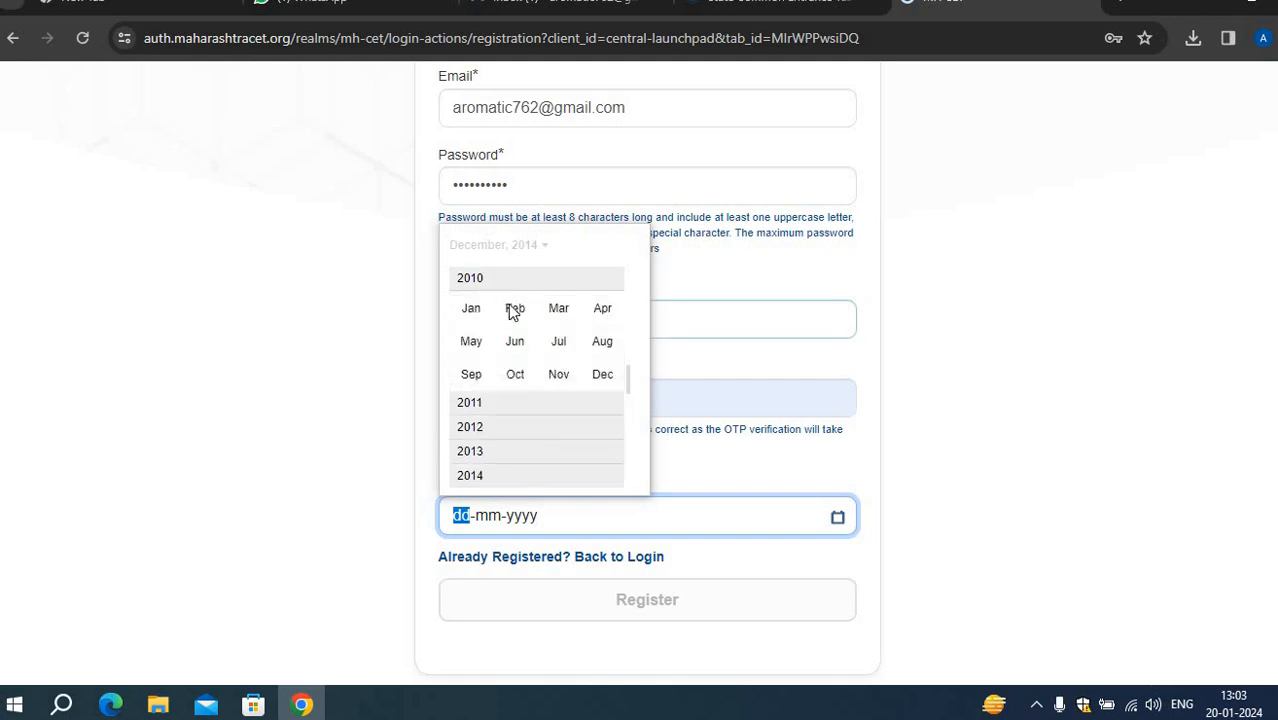
pyautogui.click(514, 308)
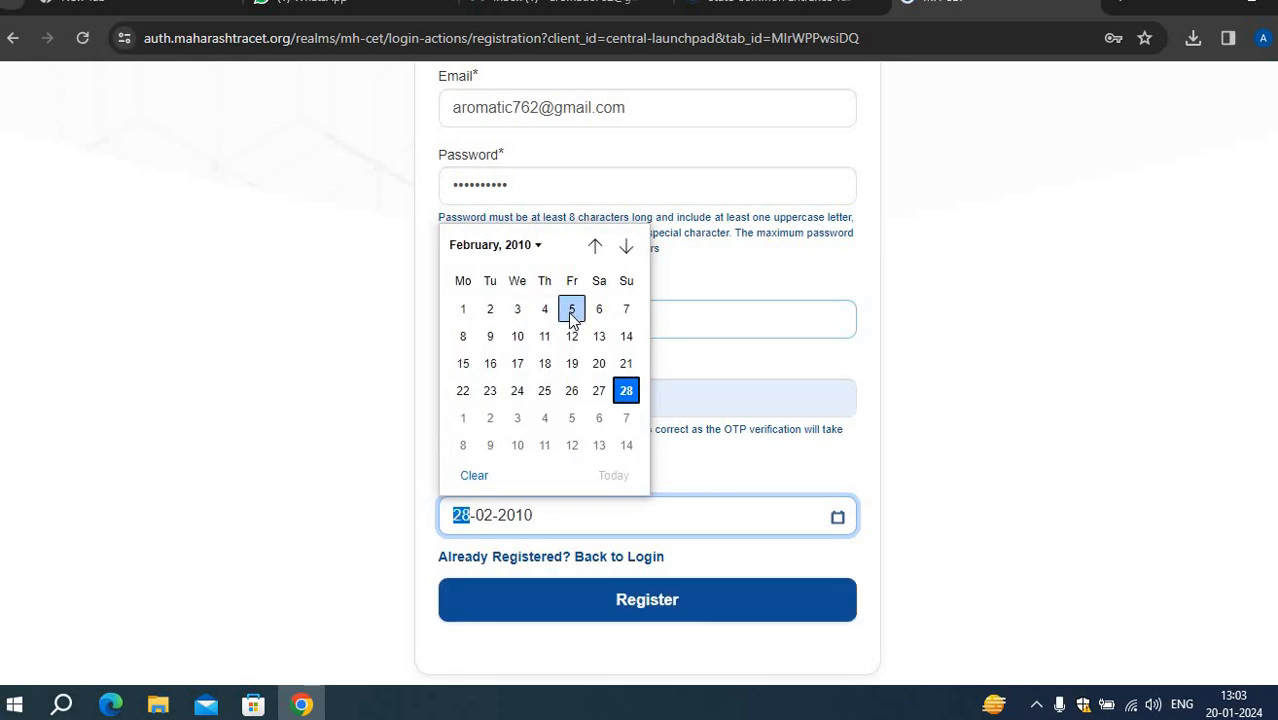
pyautogui.click(572, 312)
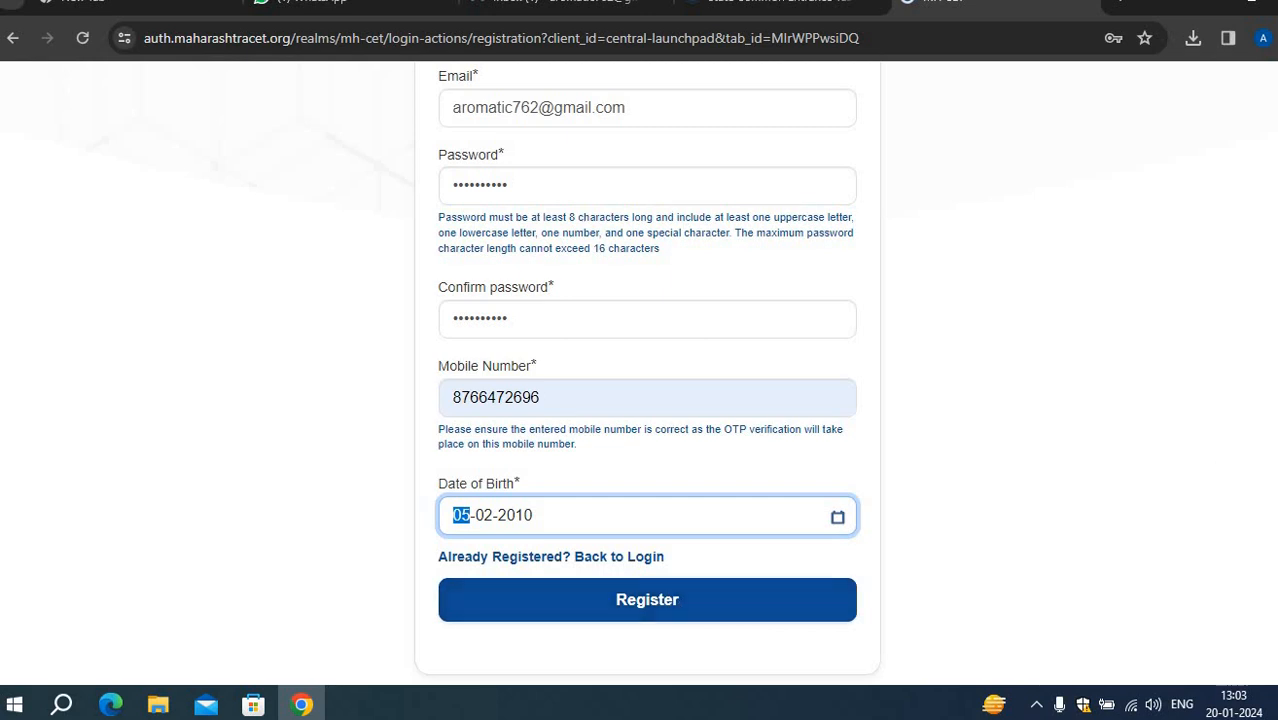
# Submit the filled registration form with the Register button
pyautogui.scroll(1, 1212, 471)
pyautogui.scroll(2, 647, 373)
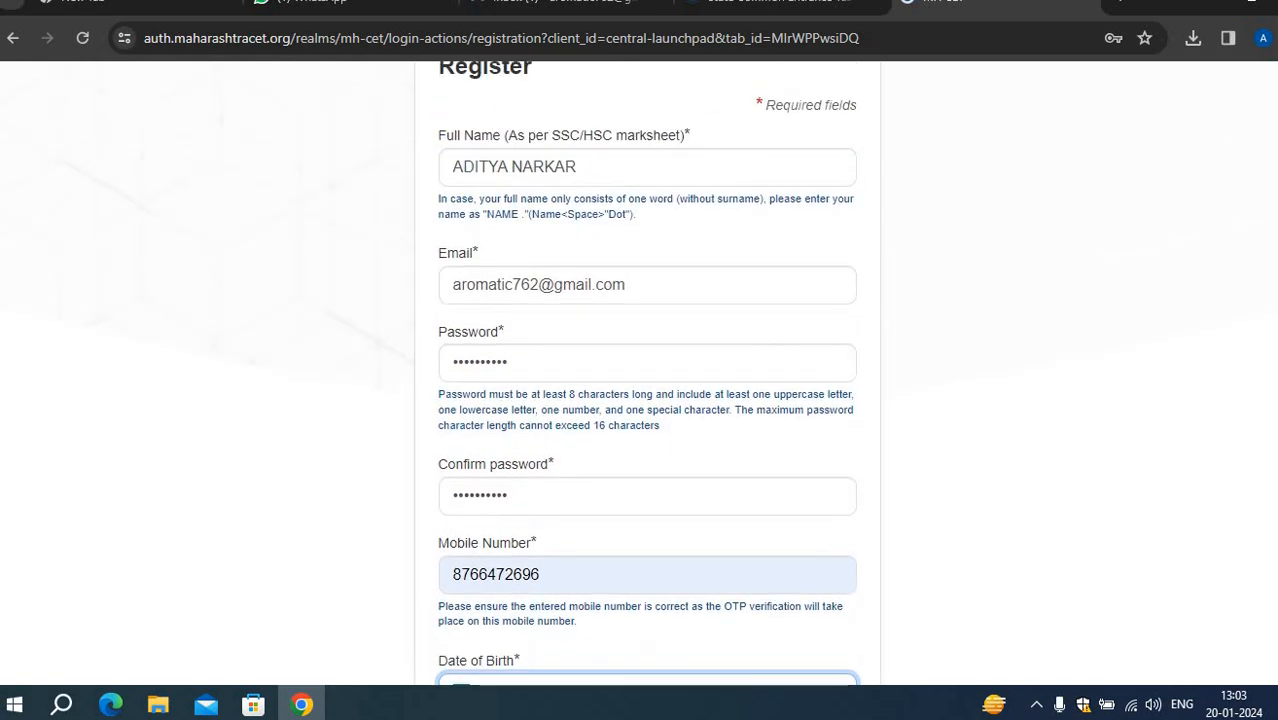
pyautogui.scroll(-2, 647, 373)
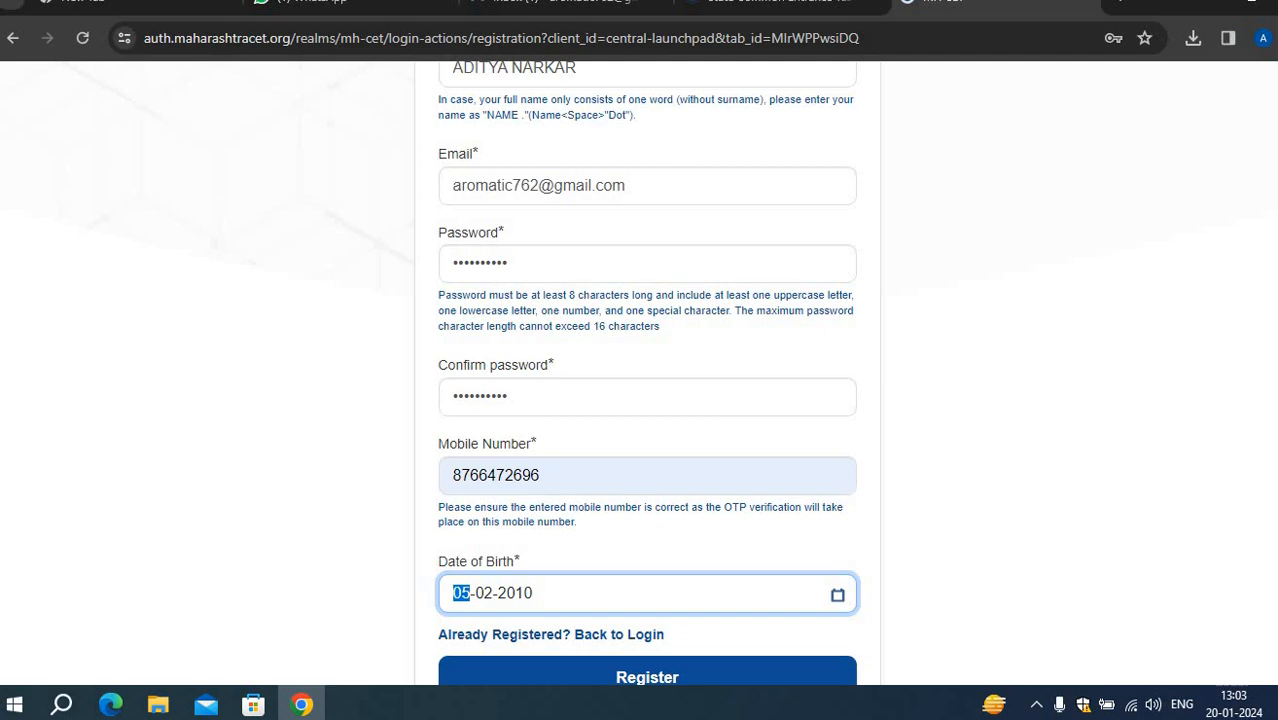
pyautogui.scroll(-2, 650, 400)
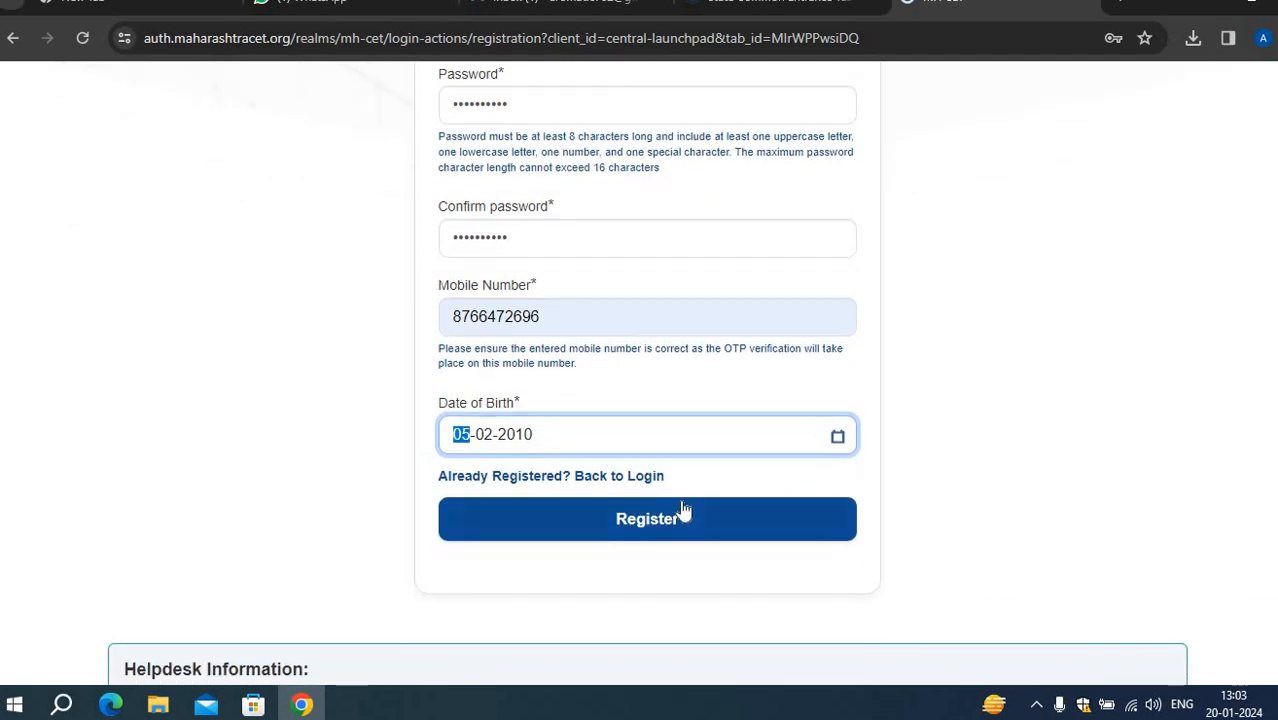
pyautogui.click(659, 521)
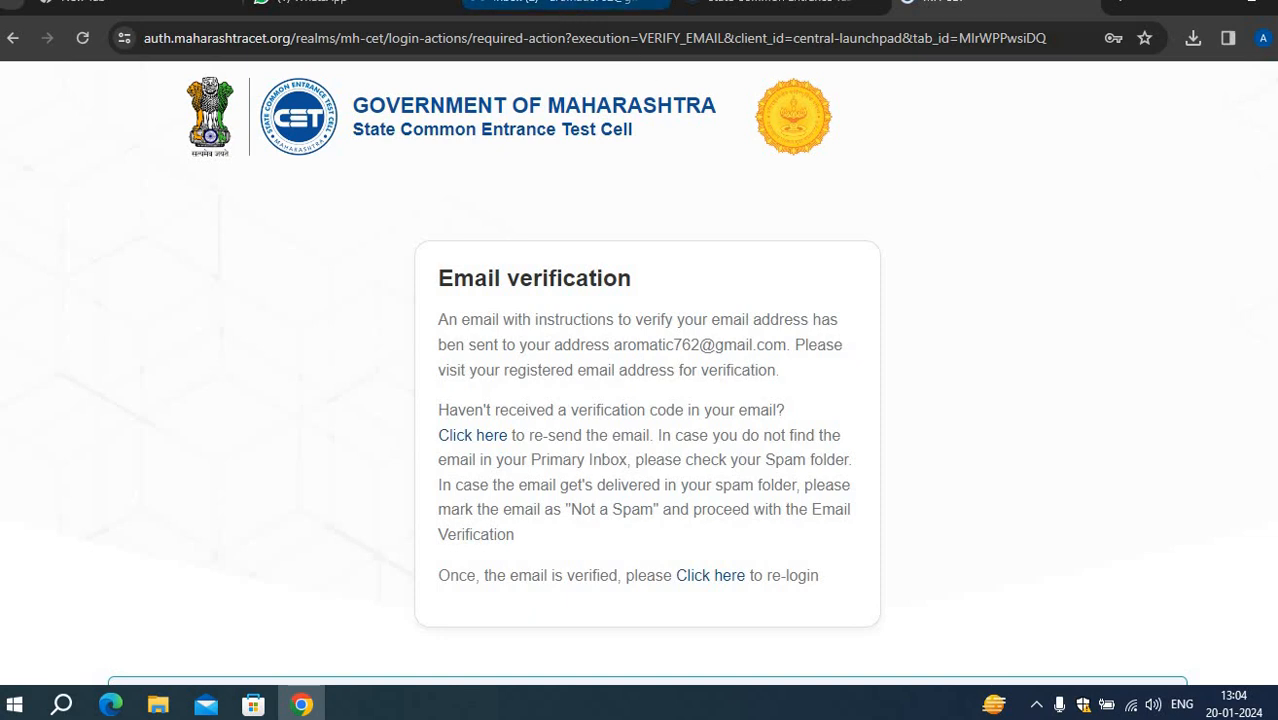
# Open the MH CET 'Verify email' message in Gmail and follow its Verify Email link
pyautogui.click(565, 12)
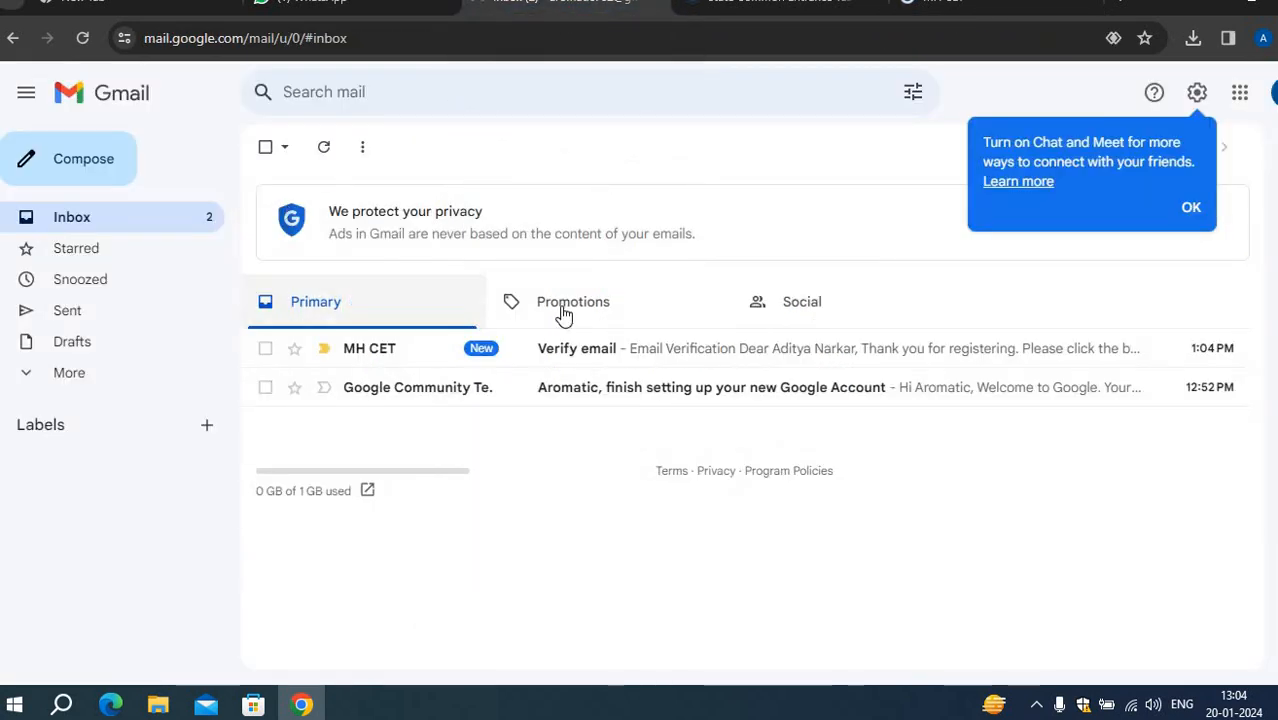
pyautogui.click(653, 366)
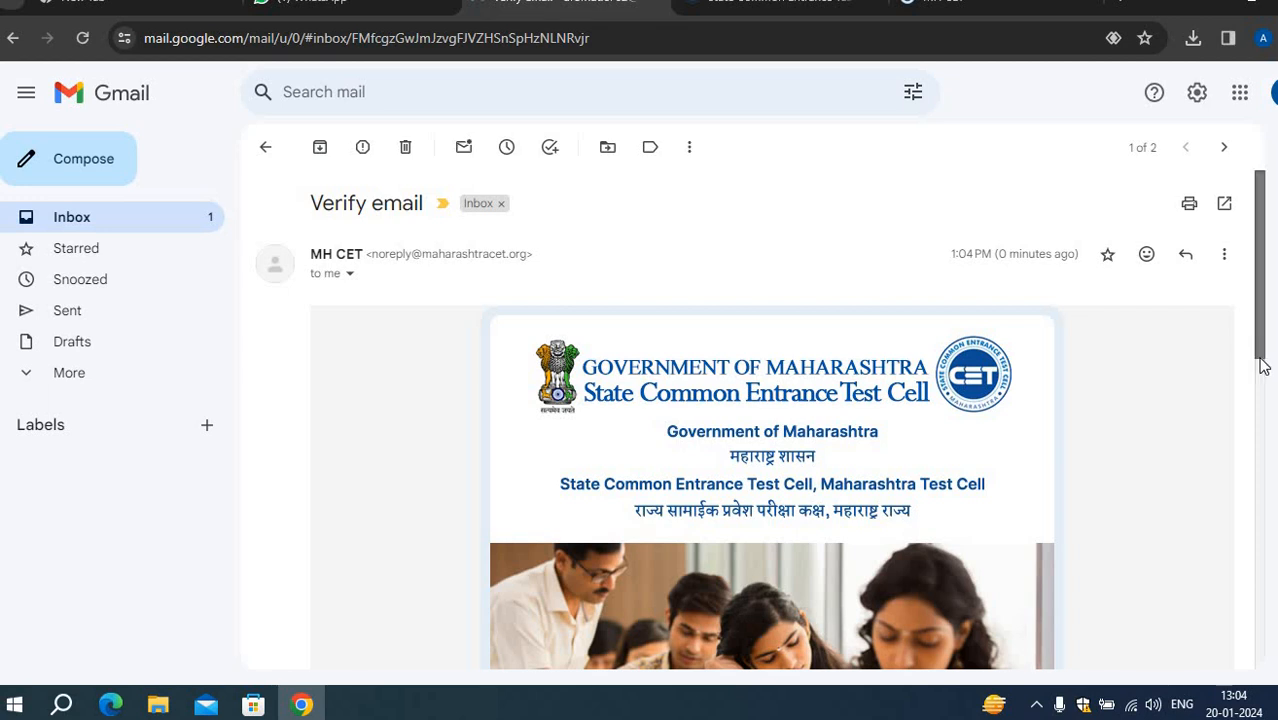
pyautogui.moveTo(1263, 362); pyautogui.dragTo(1258, 514)
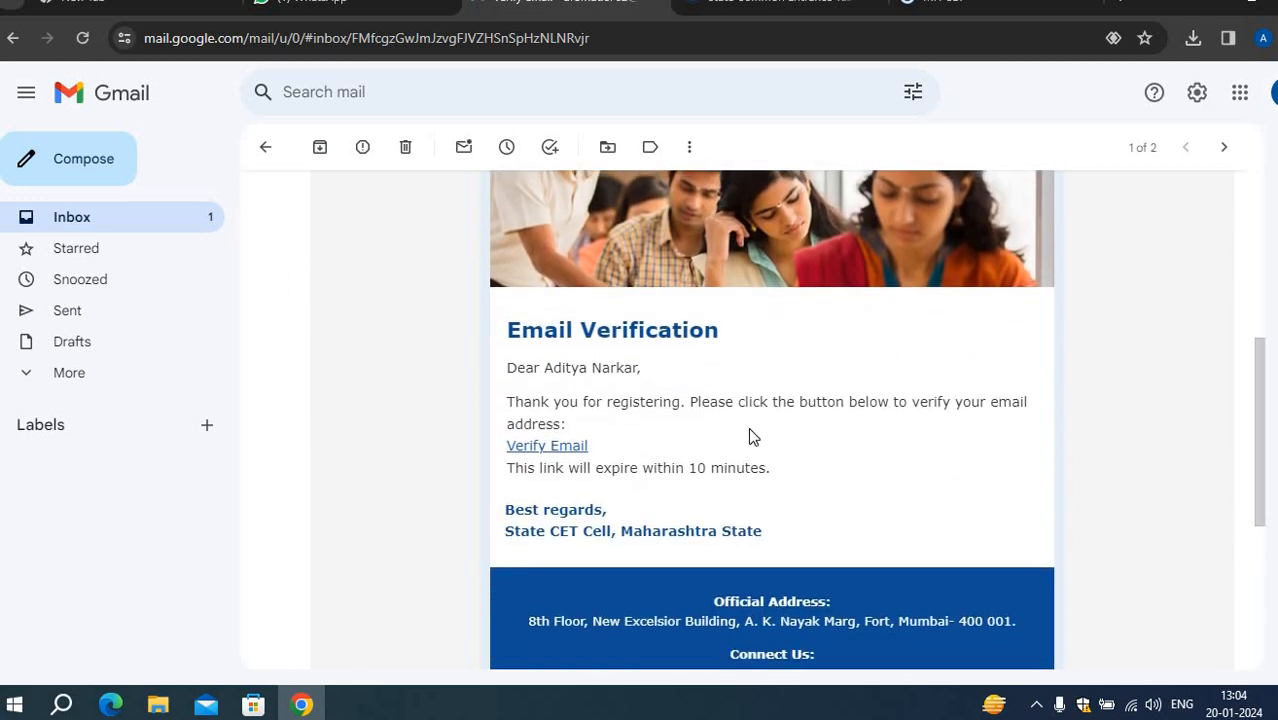
pyautogui.click(571, 455)
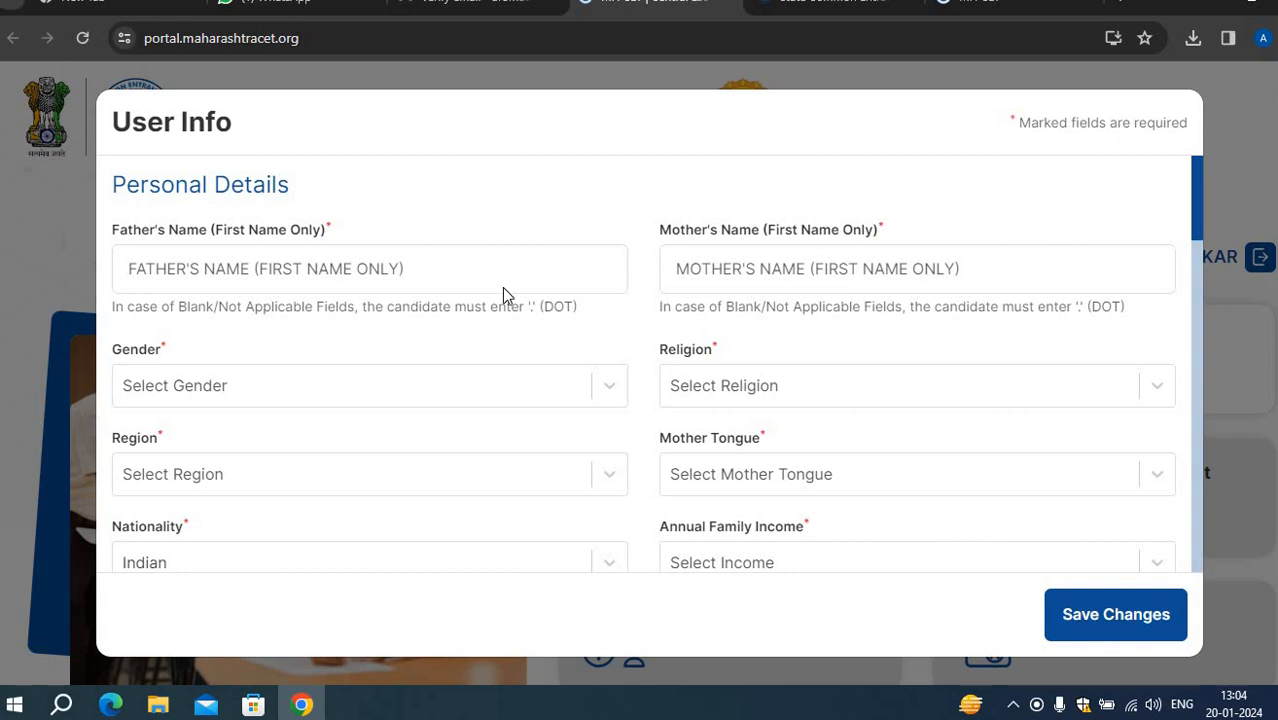
# Type the father's full name, then the mother's full name in the next field
pyautogui.click(432, 268)
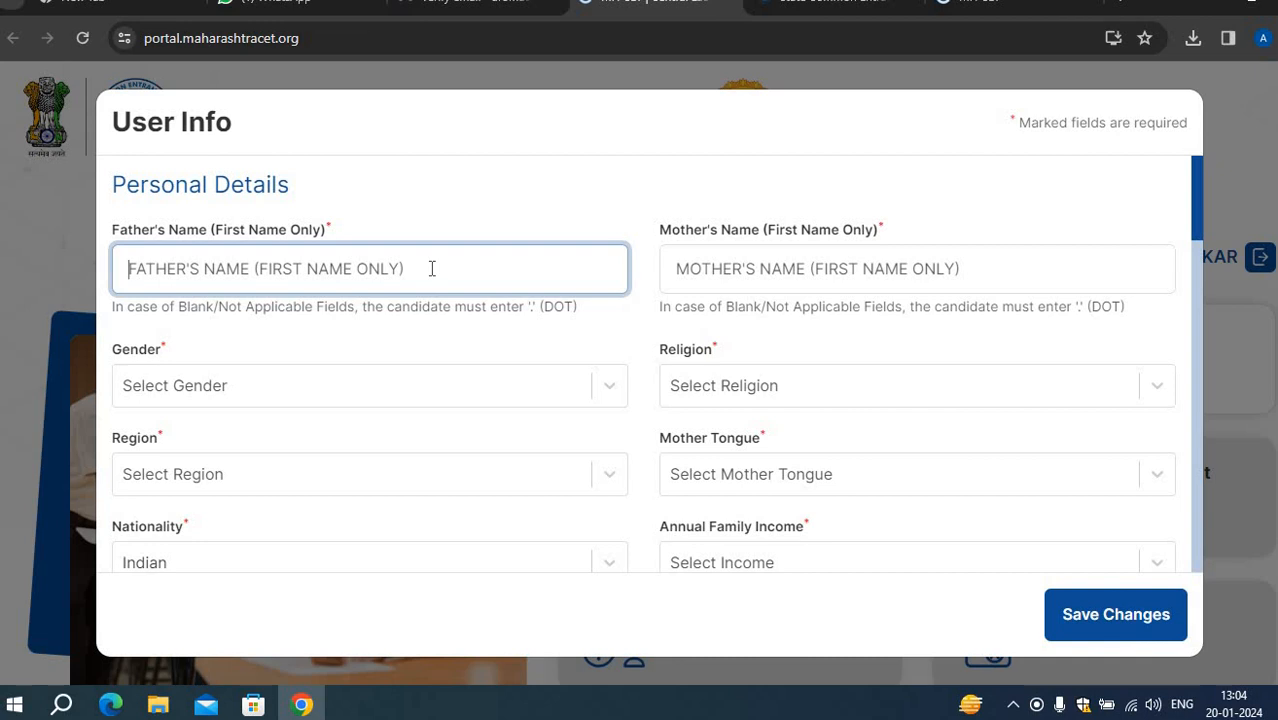
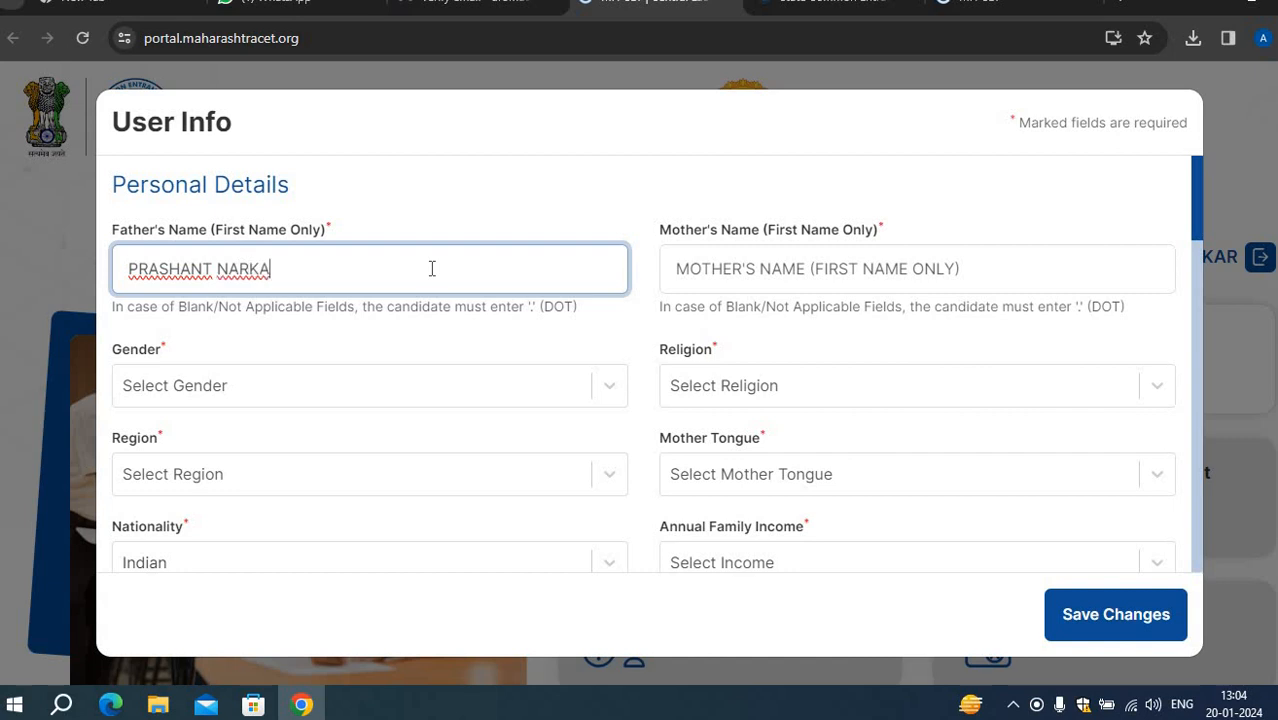
pyautogui.press('Tab')
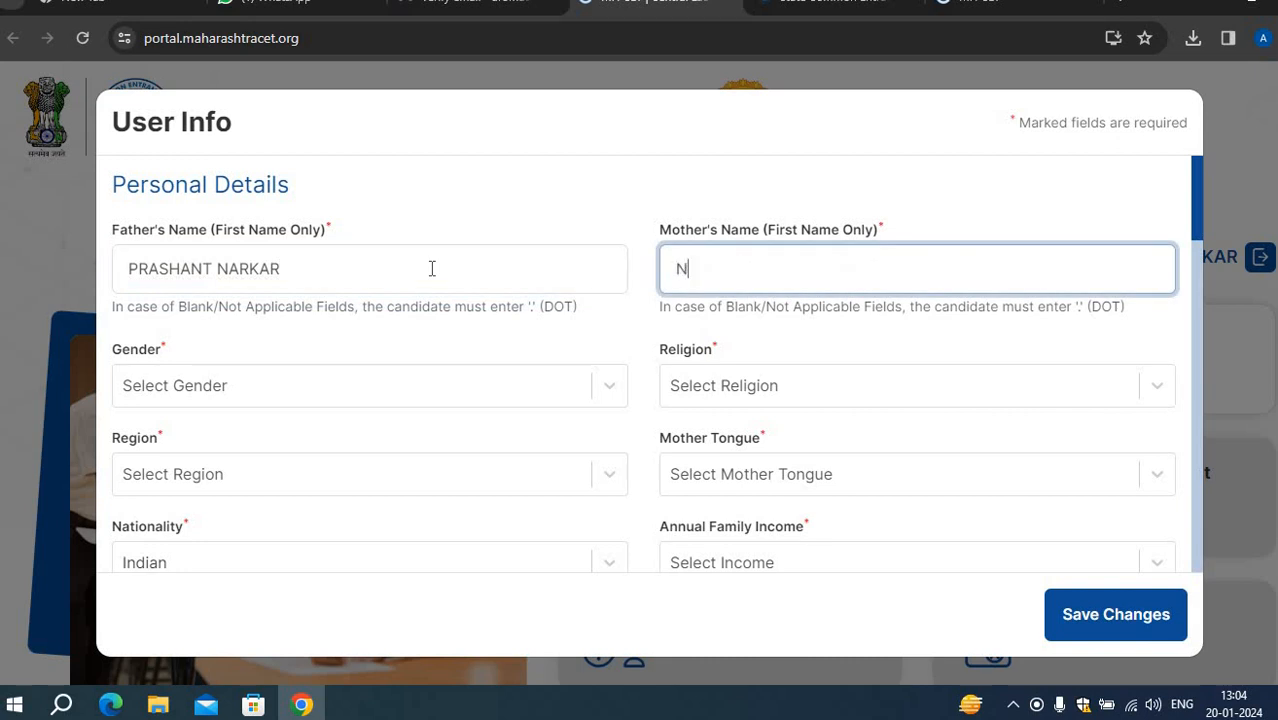
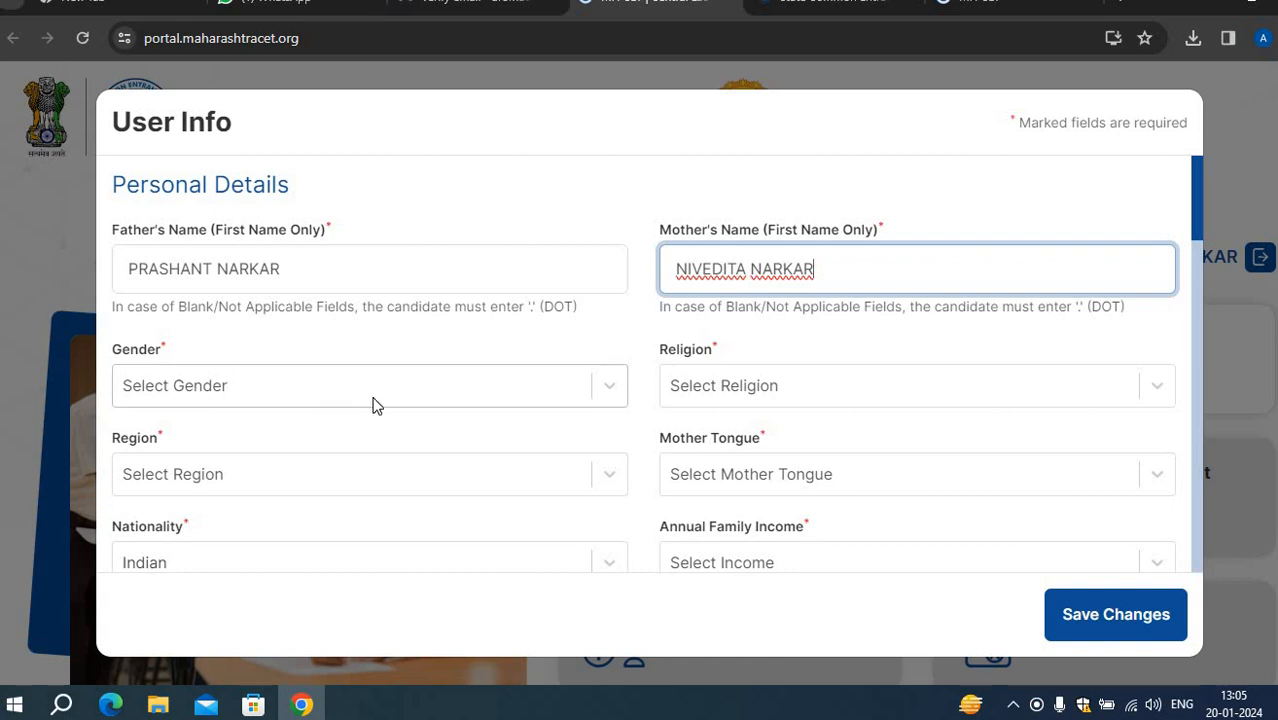
# Set gender to Male, religion to Hindu and region to Urban
pyautogui.click(610, 390)
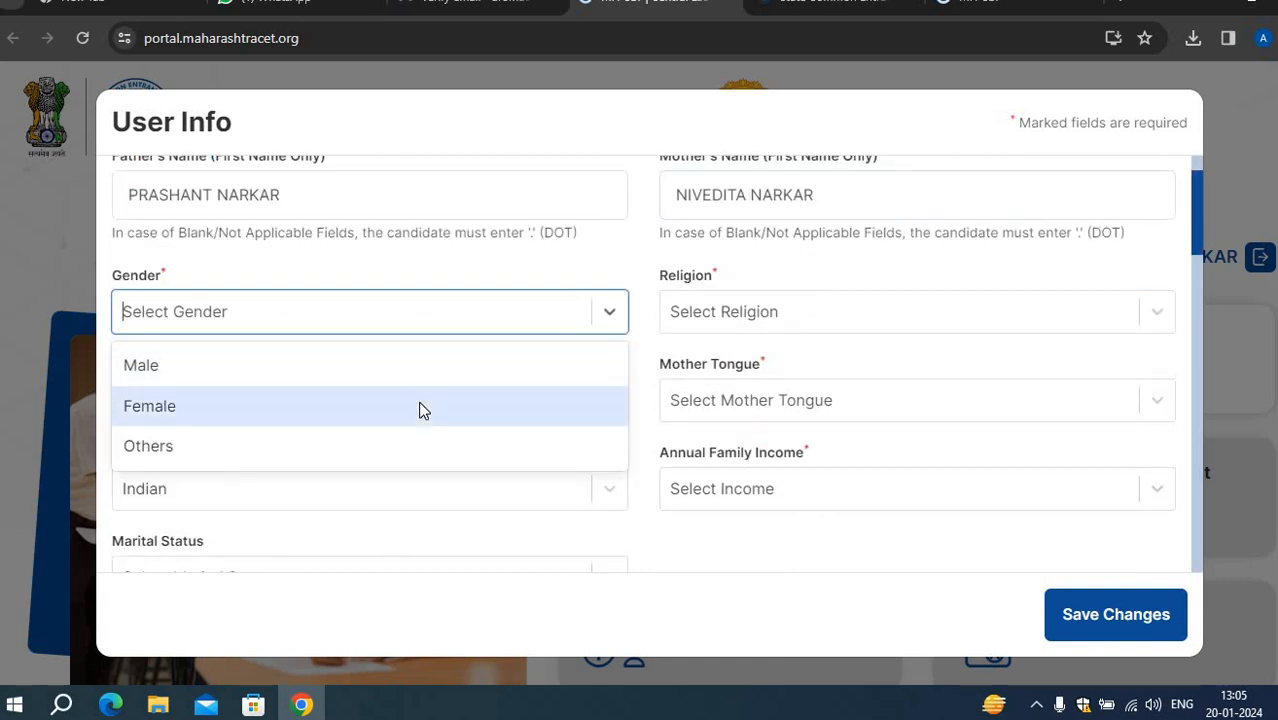
pyautogui.click(403, 371)
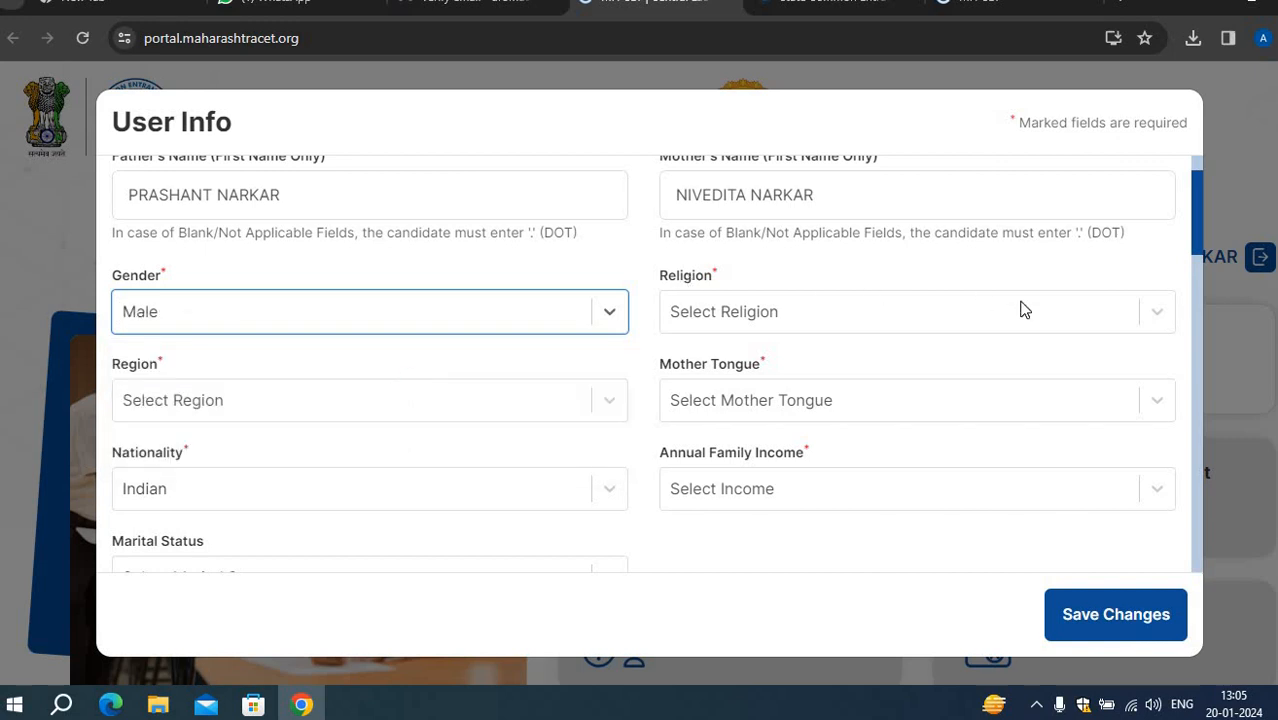
pyautogui.click(1155, 317)
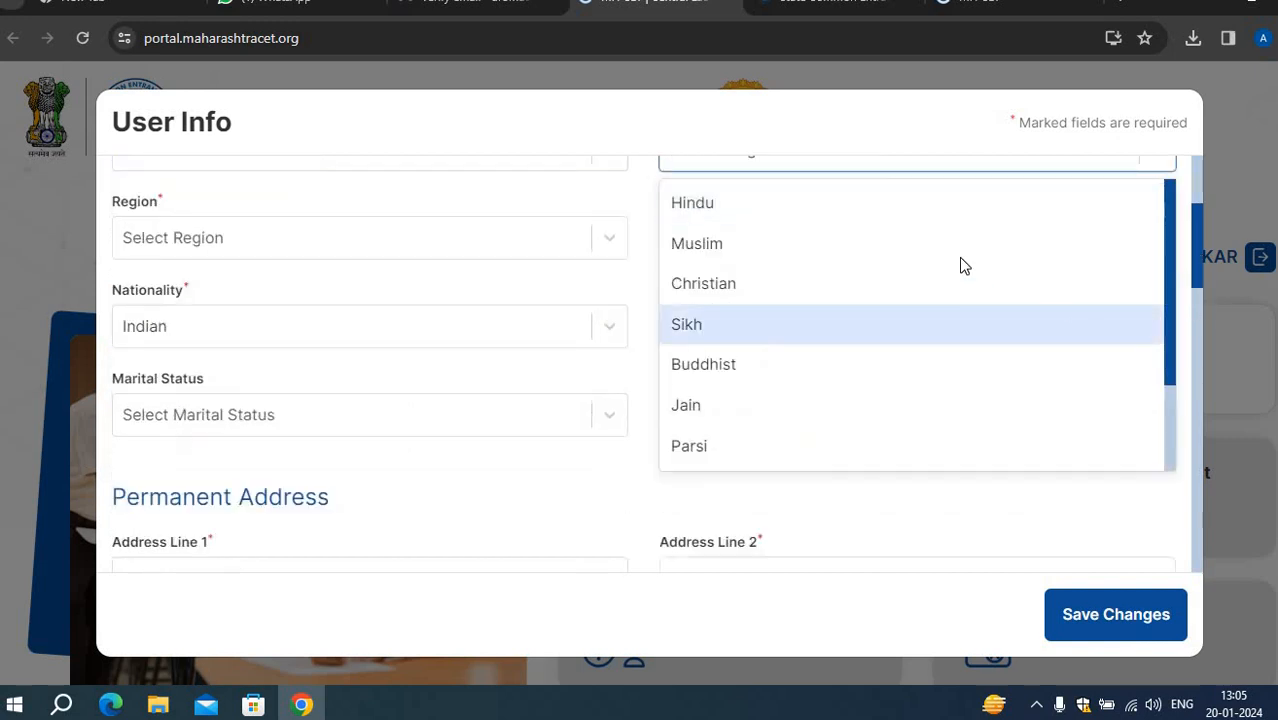
pyautogui.click(925, 214)
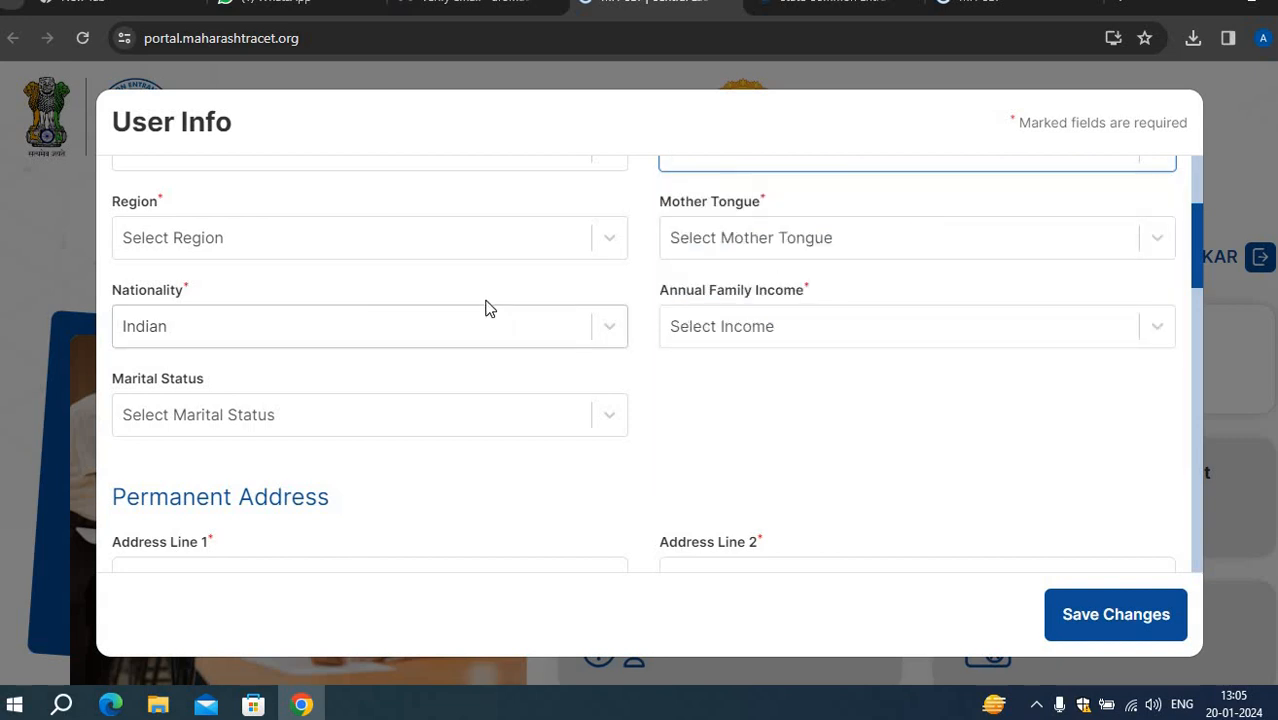
pyautogui.click(608, 240)
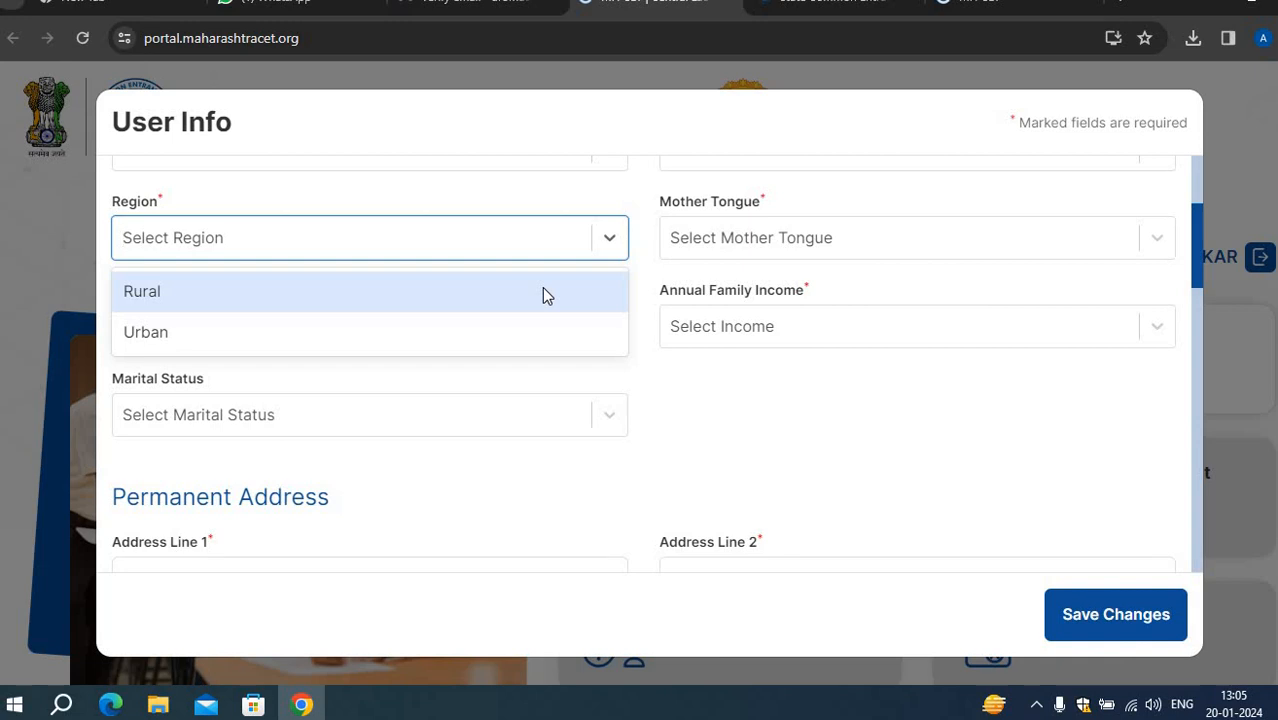
pyautogui.click(500, 342)
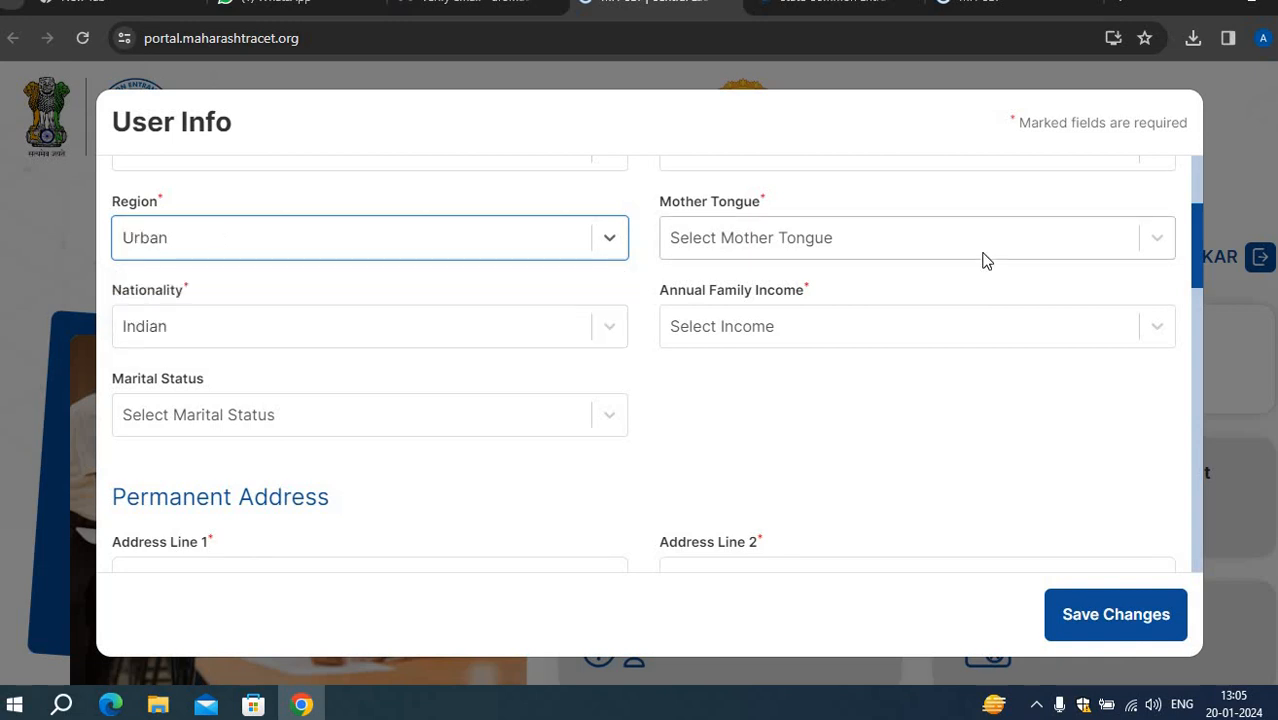
# Choose Marathi mother tongue, keep Indian nationality, and set family income to 1,50,001 - 2,00,000
pyautogui.click(1162, 240)
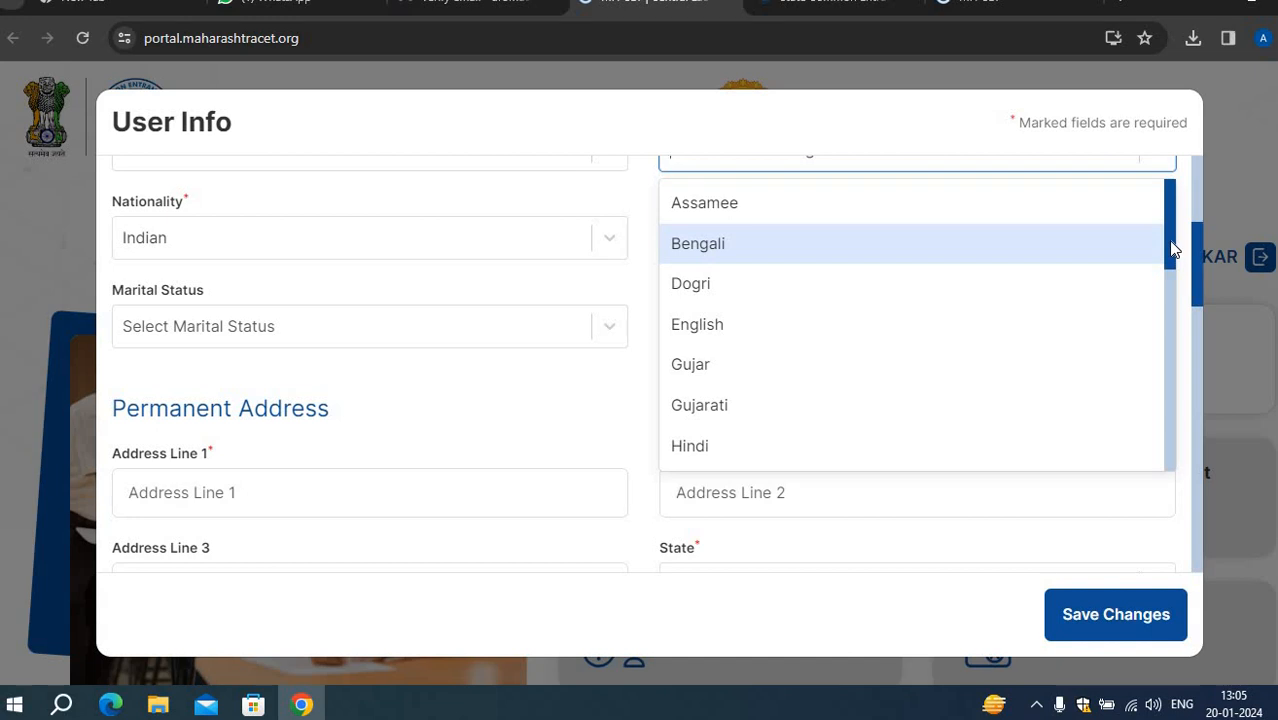
pyautogui.moveTo(1171, 248); pyautogui.dragTo(1163, 351)
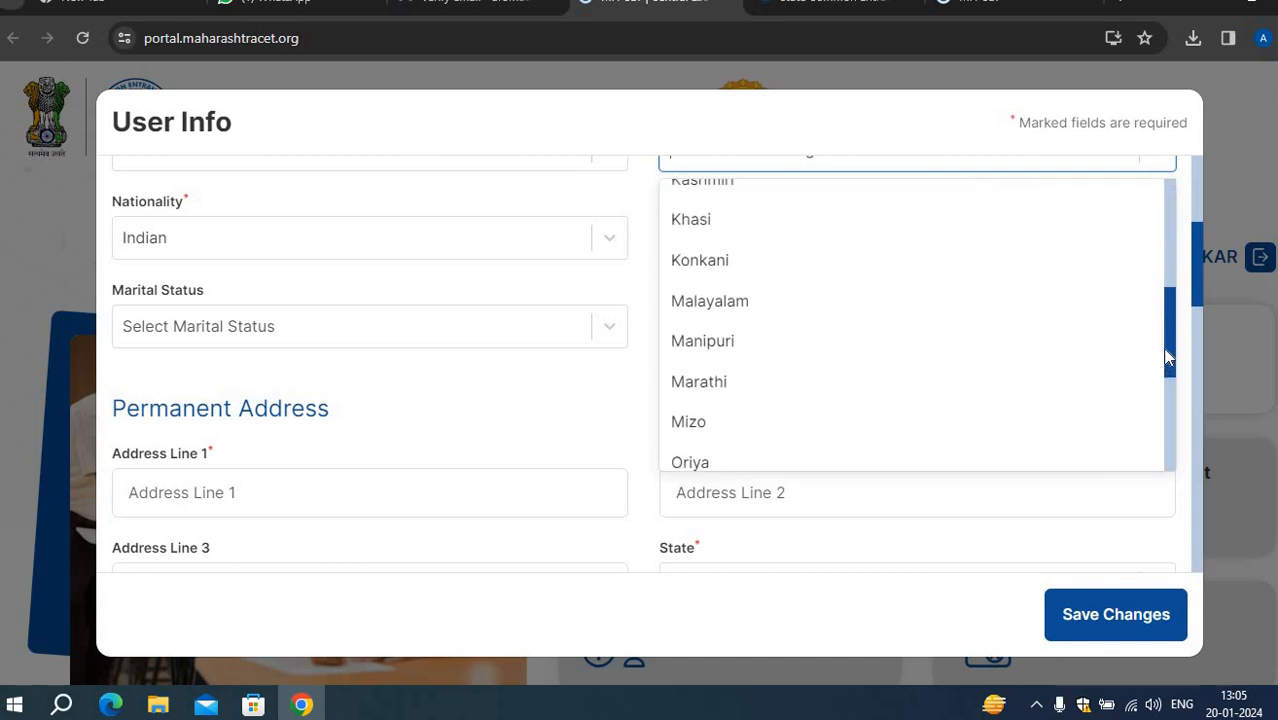
pyautogui.click(901, 388)
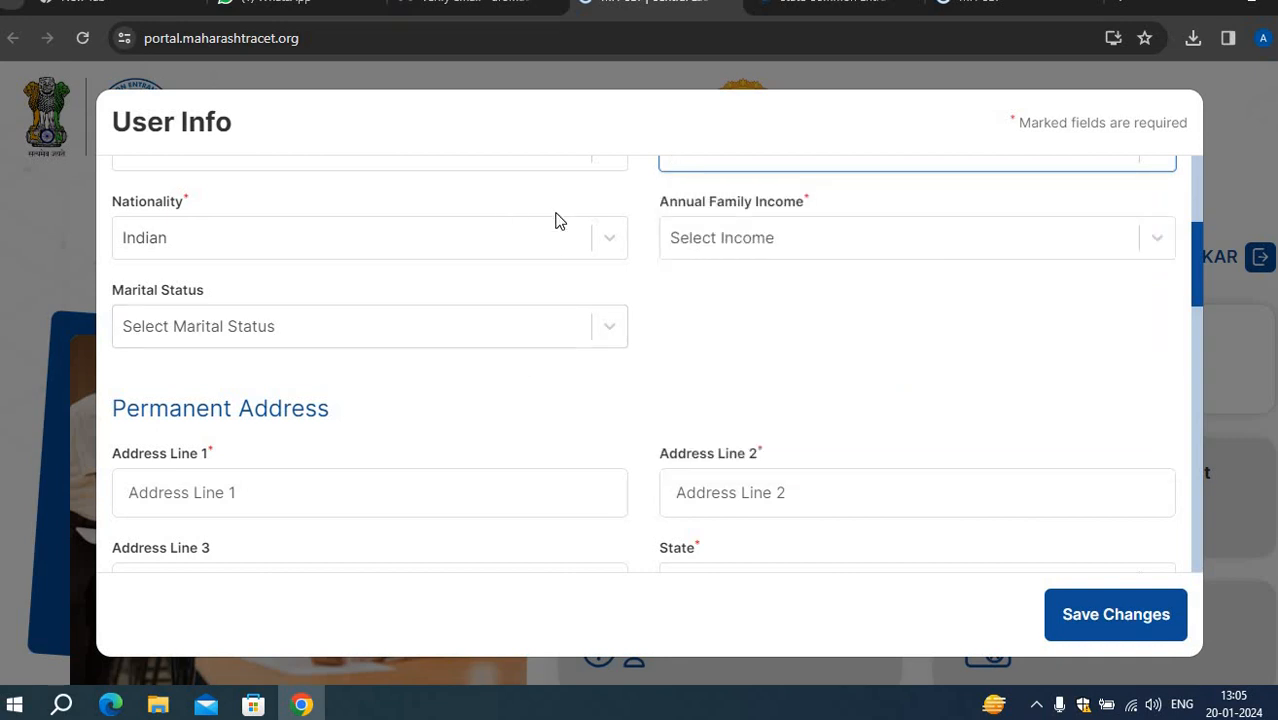
pyautogui.click(611, 244)
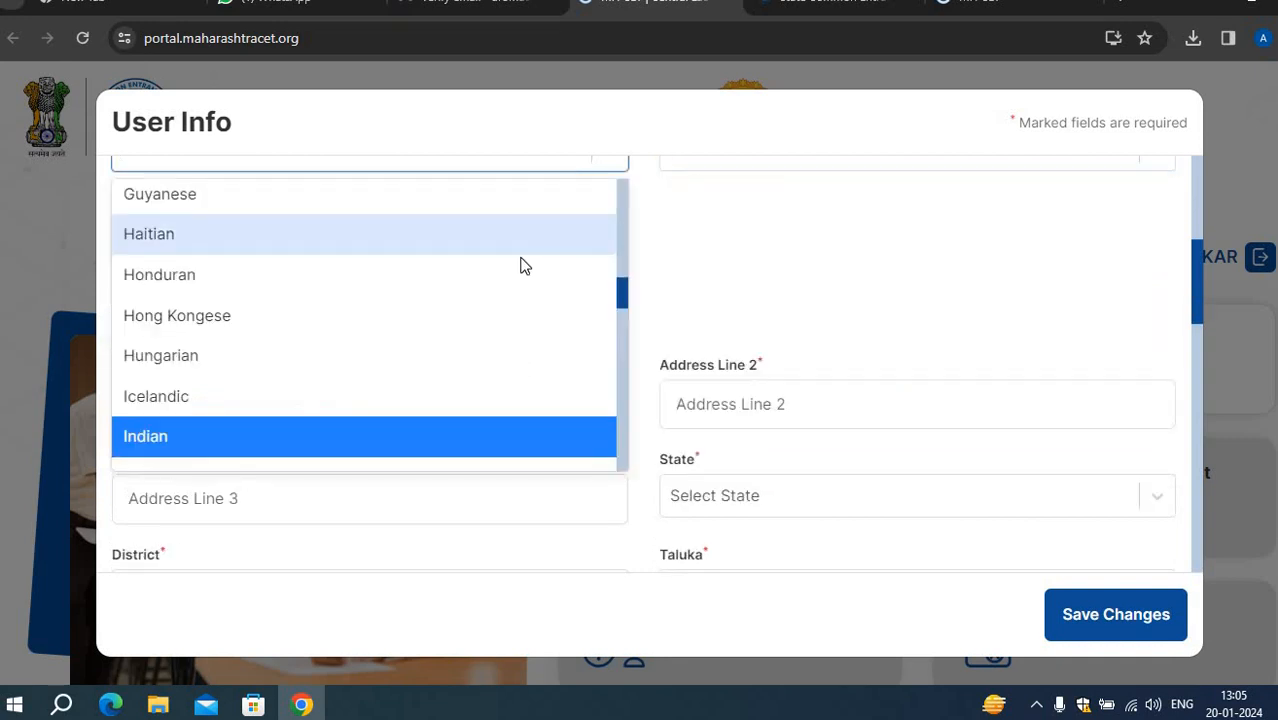
pyautogui.click(1199, 270)
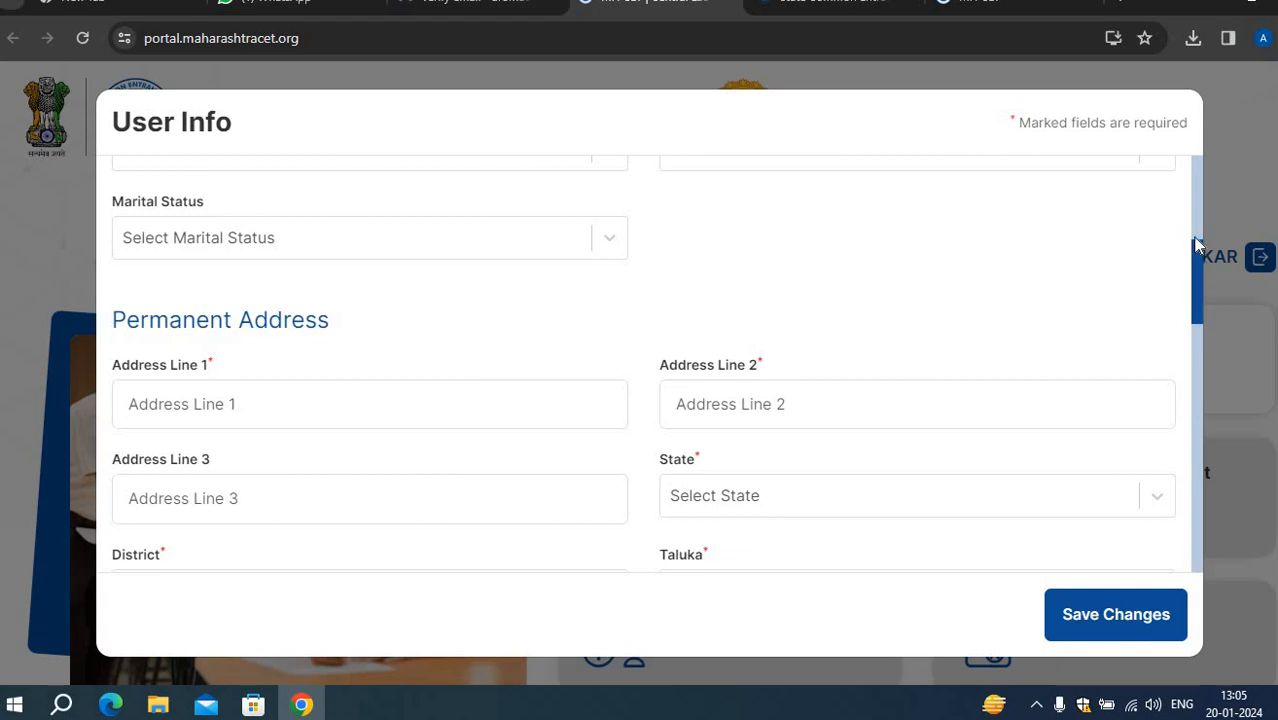
pyautogui.moveTo(1194, 255); pyautogui.dragTo(1194, 242)
pyautogui.scroll(-1, 1196, 247)
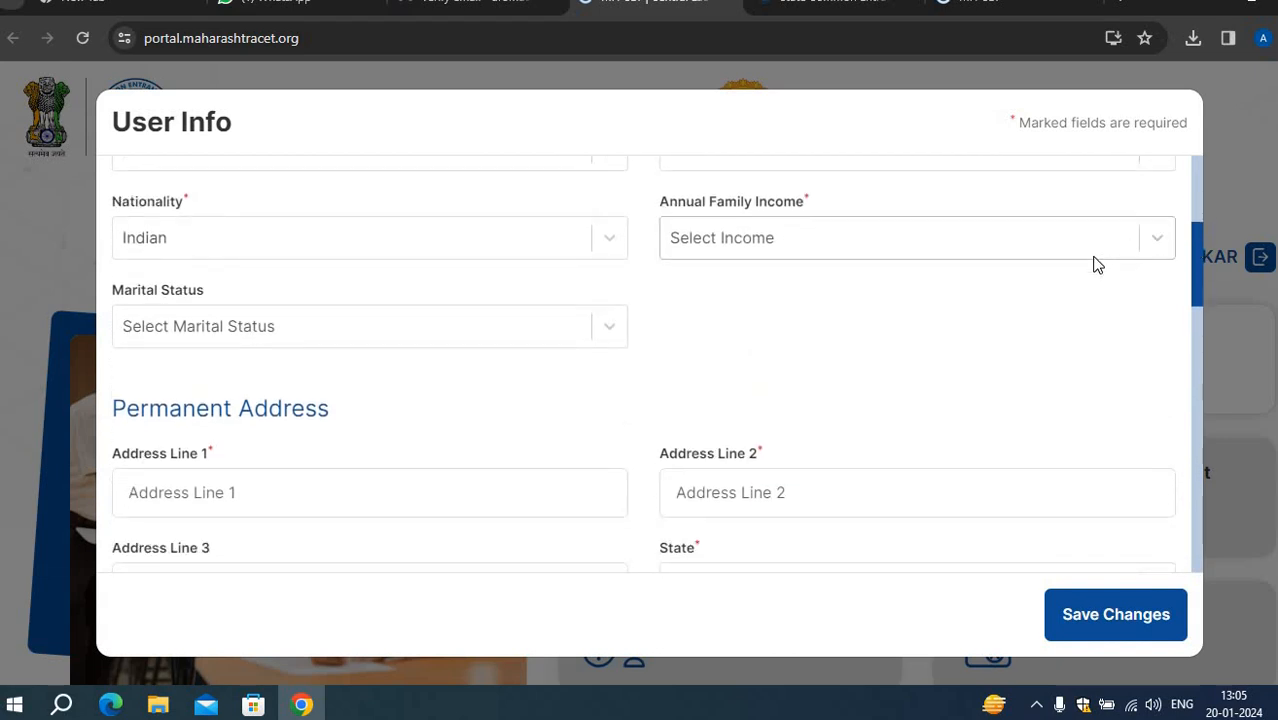
pyautogui.click(1161, 241)
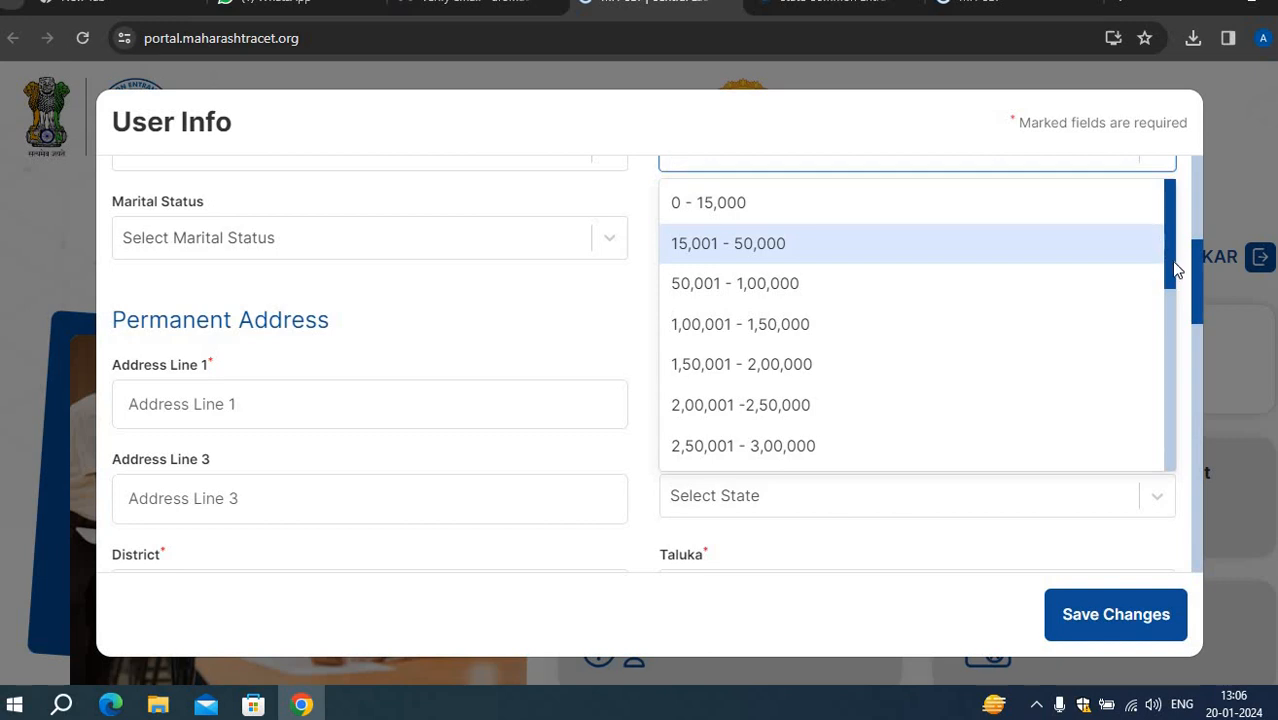
pyautogui.click(1035, 364)
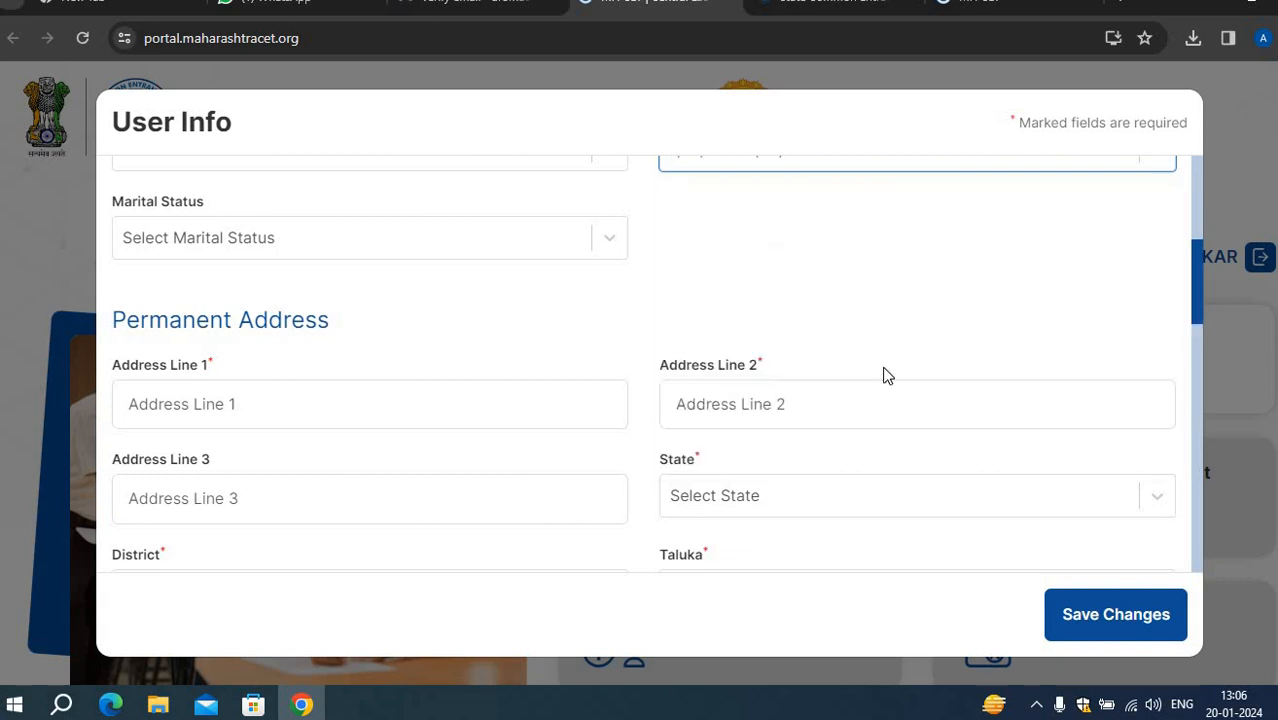
pyautogui.scroll(-1, 680, 300)
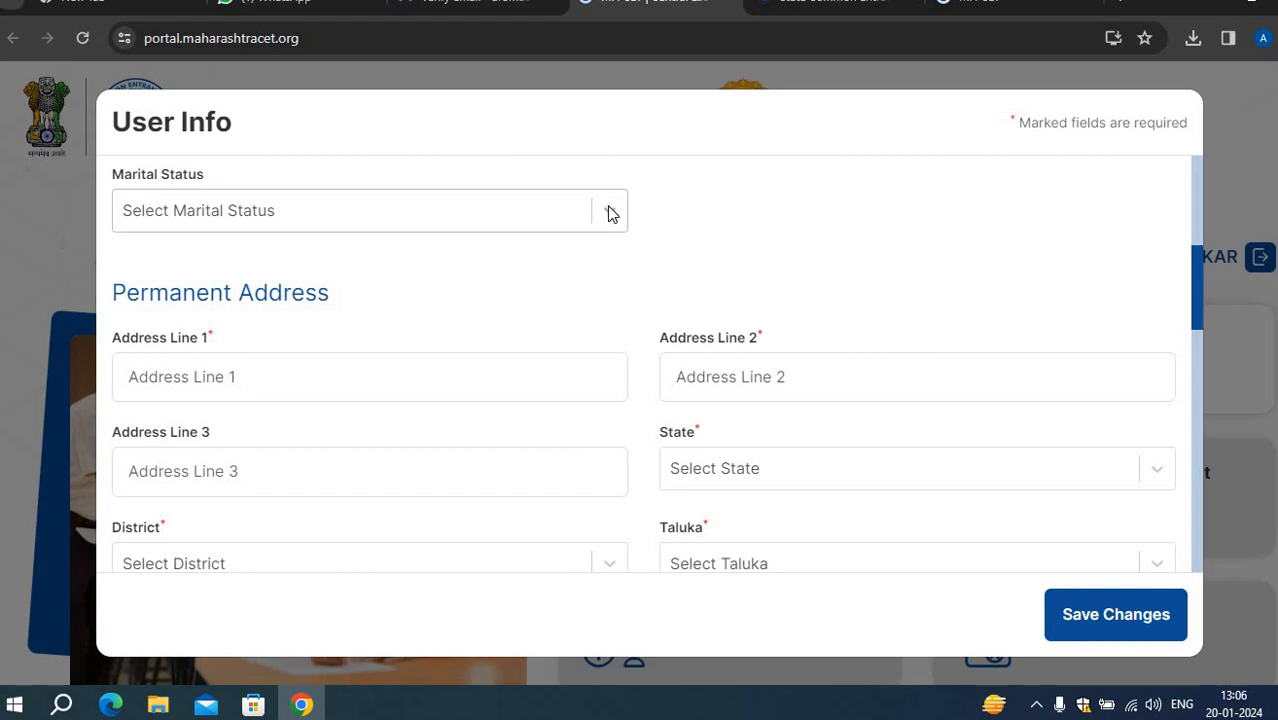
# Set Marital Status to UnMarried and enter the first line of the candidate's permanent address
pyautogui.click(609, 213)
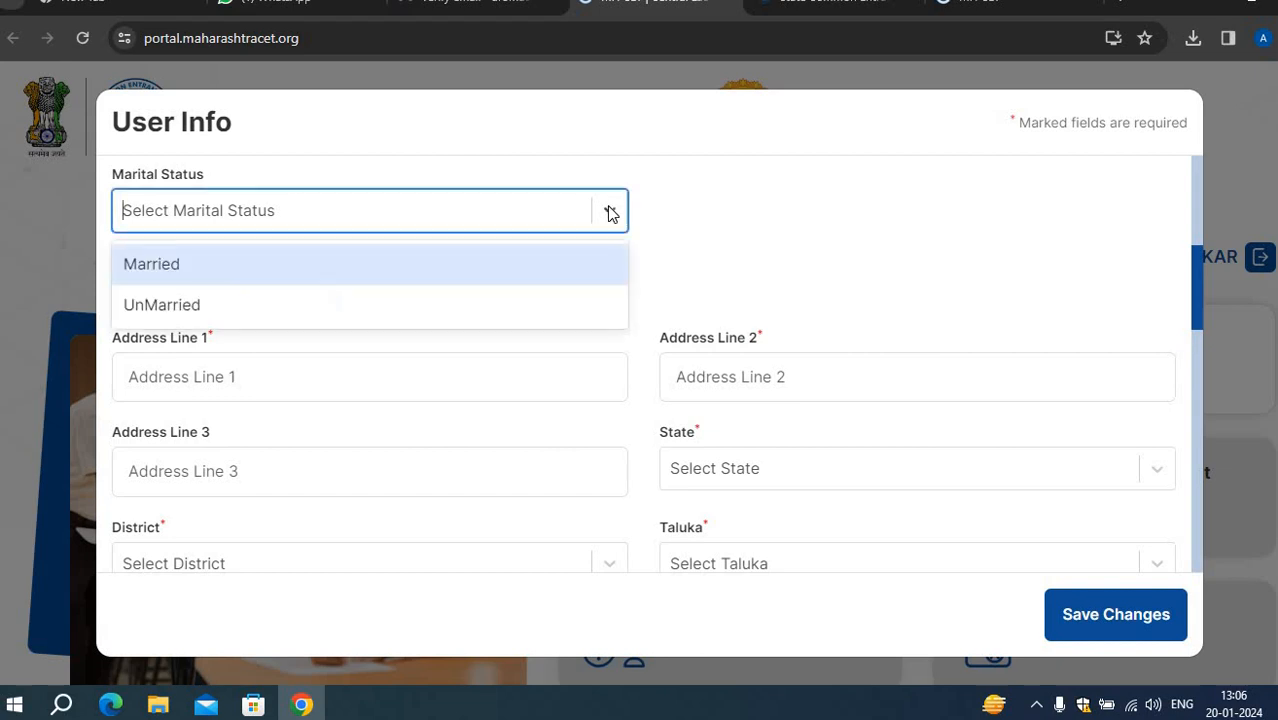
pyautogui.click(510, 310)
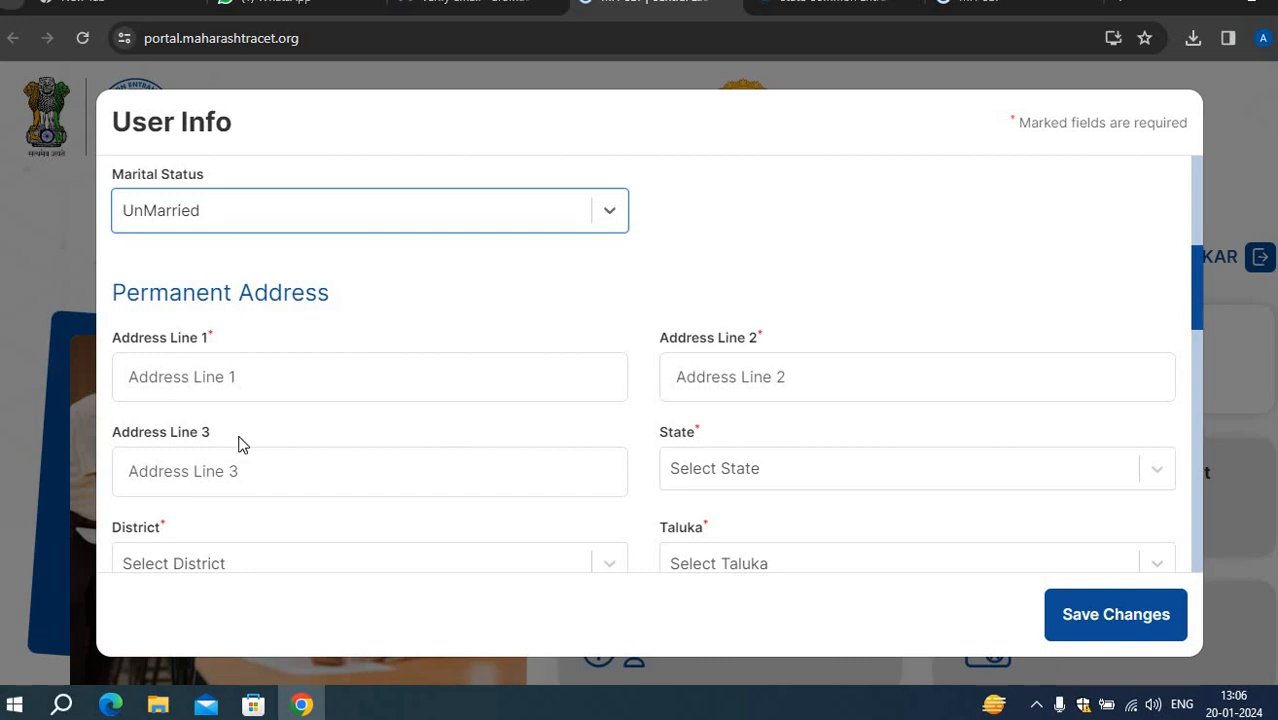
pyautogui.click(255, 379)
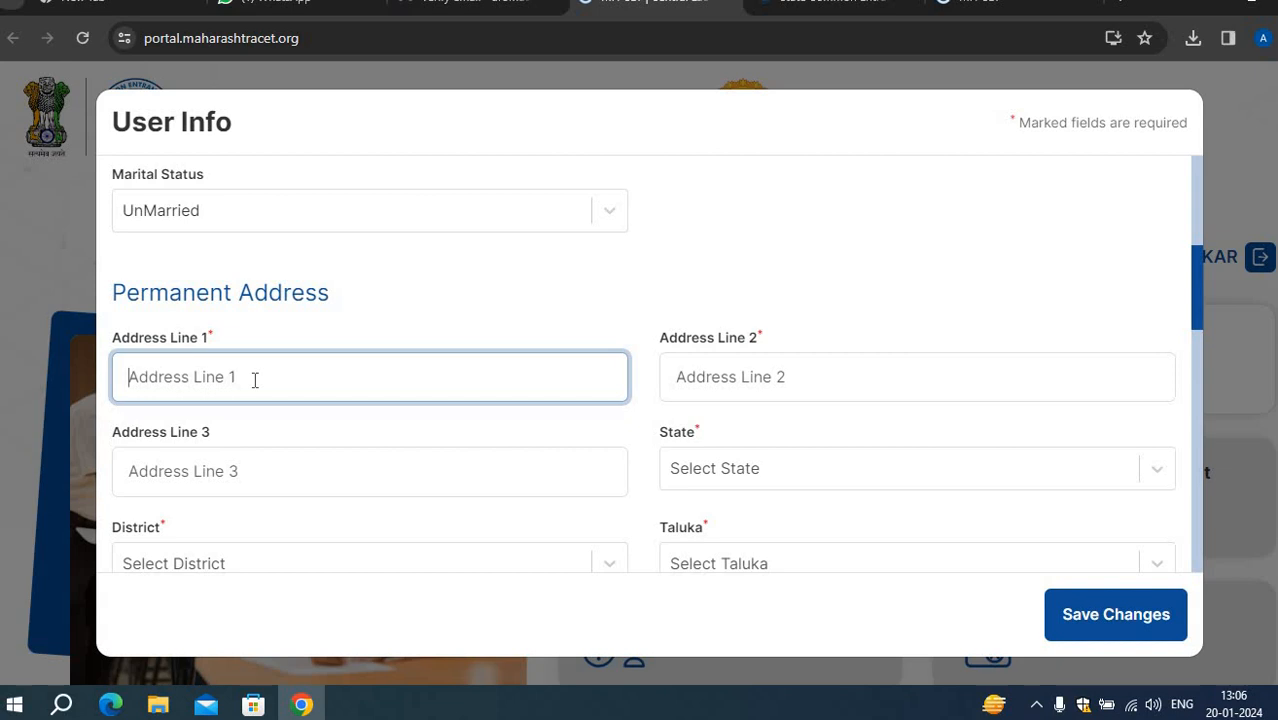
pyautogui.write('a')
pyautogui.press('BackSpace')
pyautogui.press('capslock')
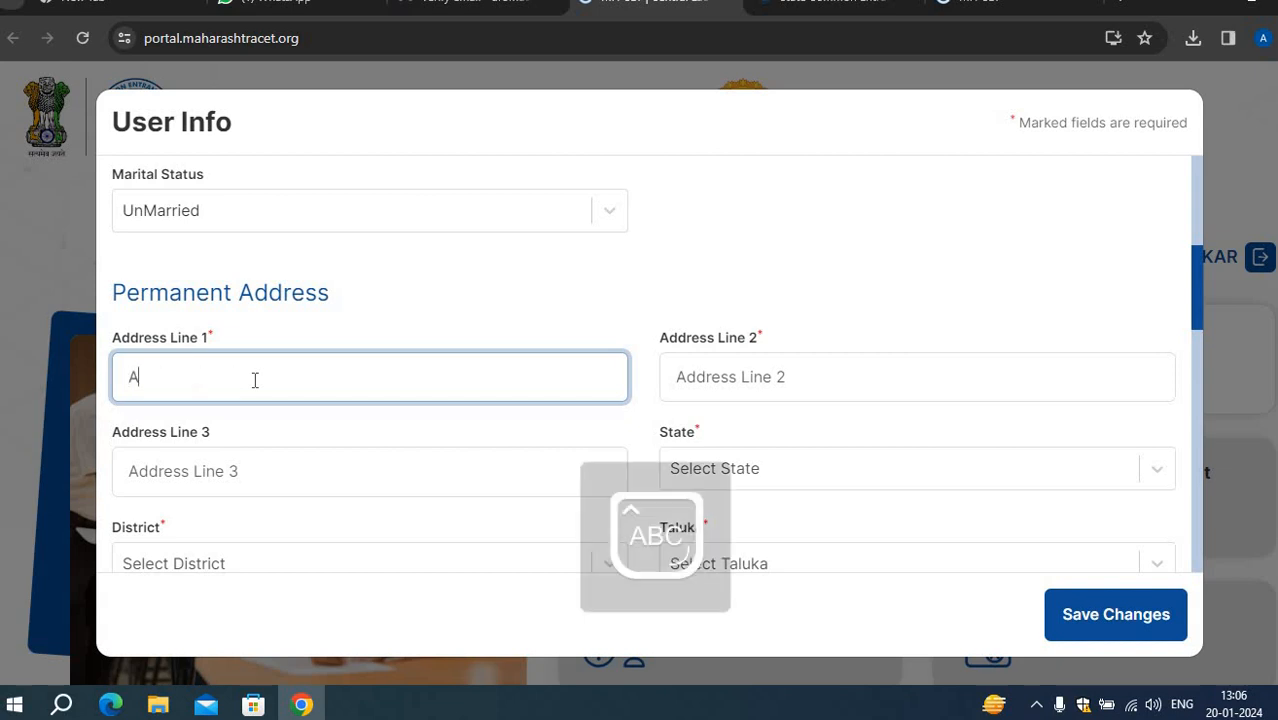
pyautogui.press('capslock')
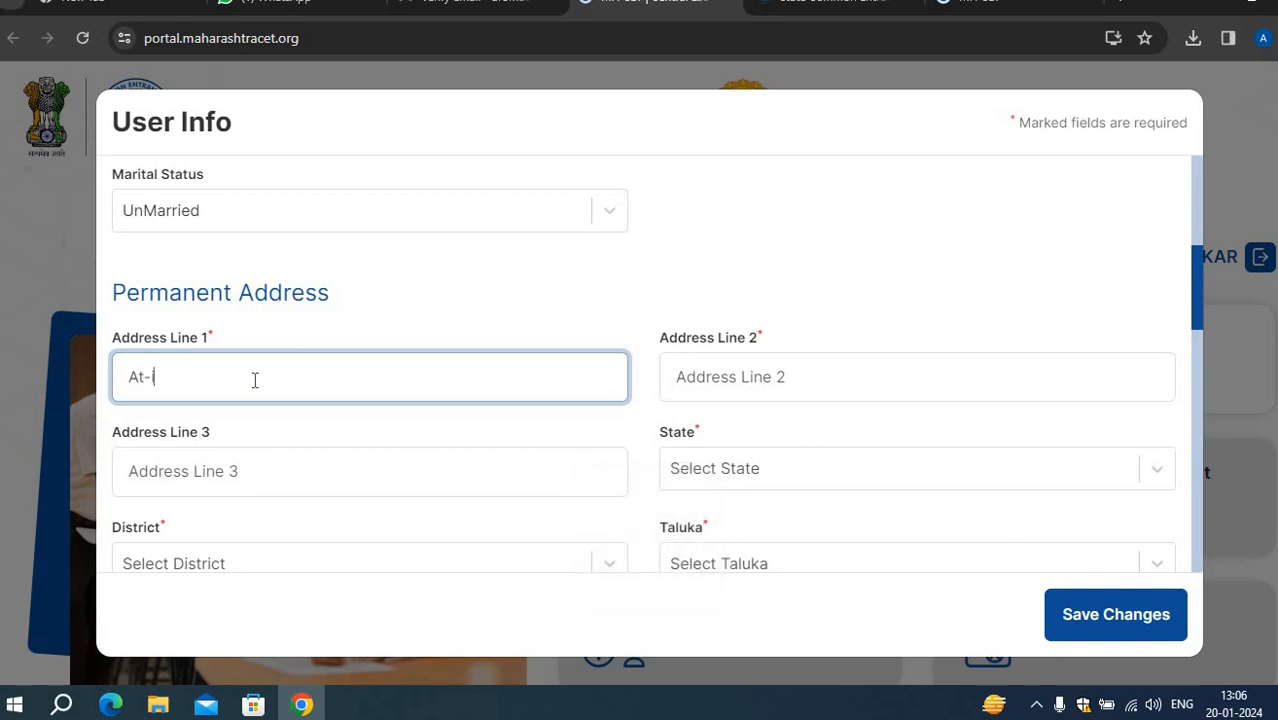
pyautogui.press('capslock')
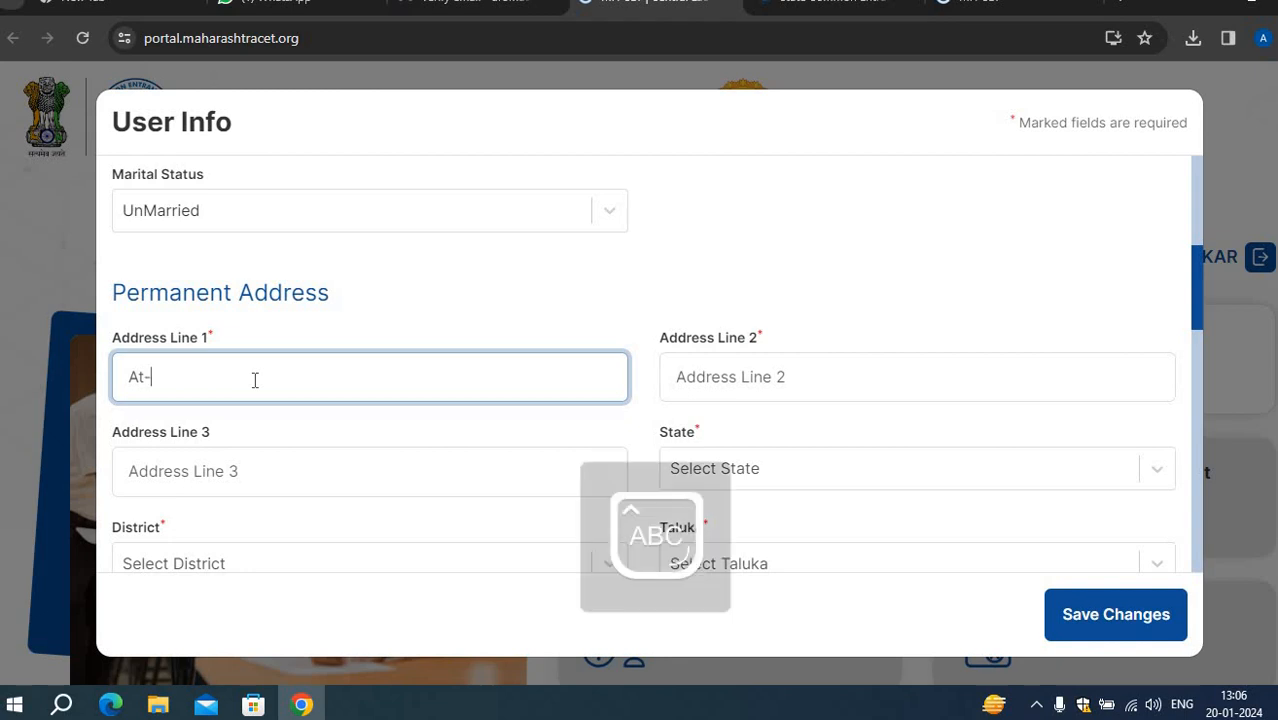
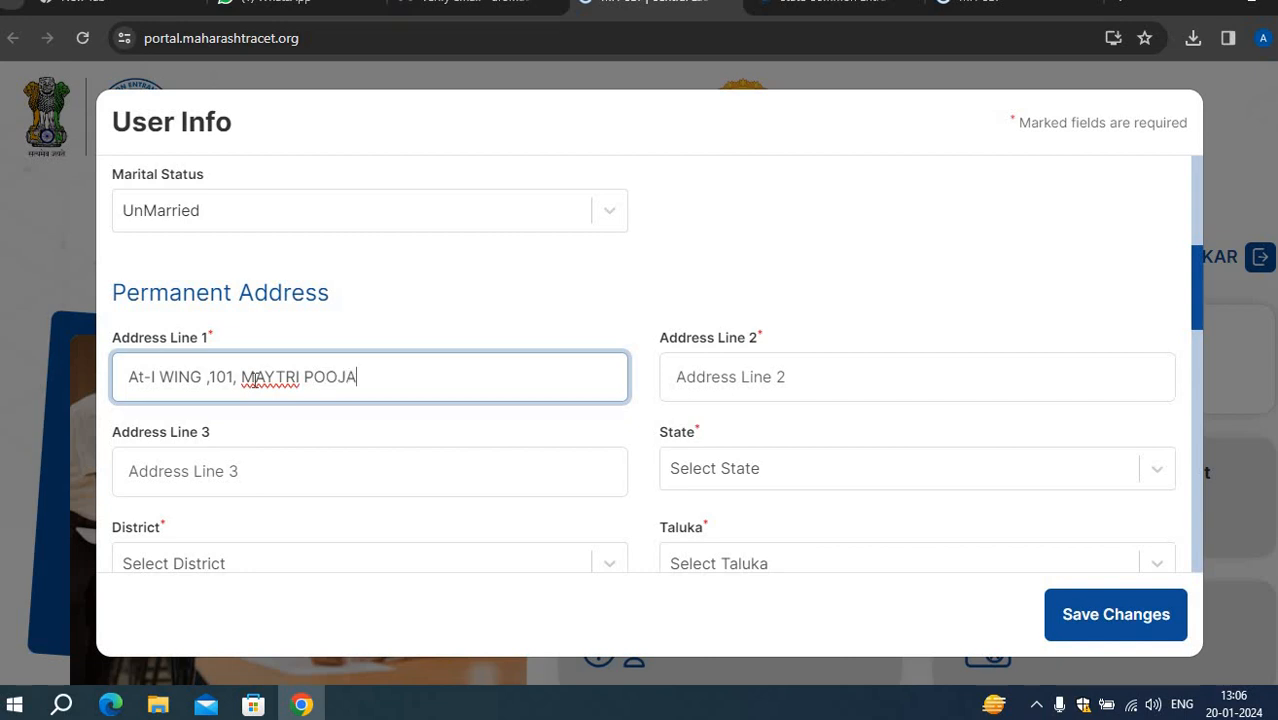
# Fill in permanent address lines 2 and 3 with the candidate's locality and area
pyautogui.press('Tab')
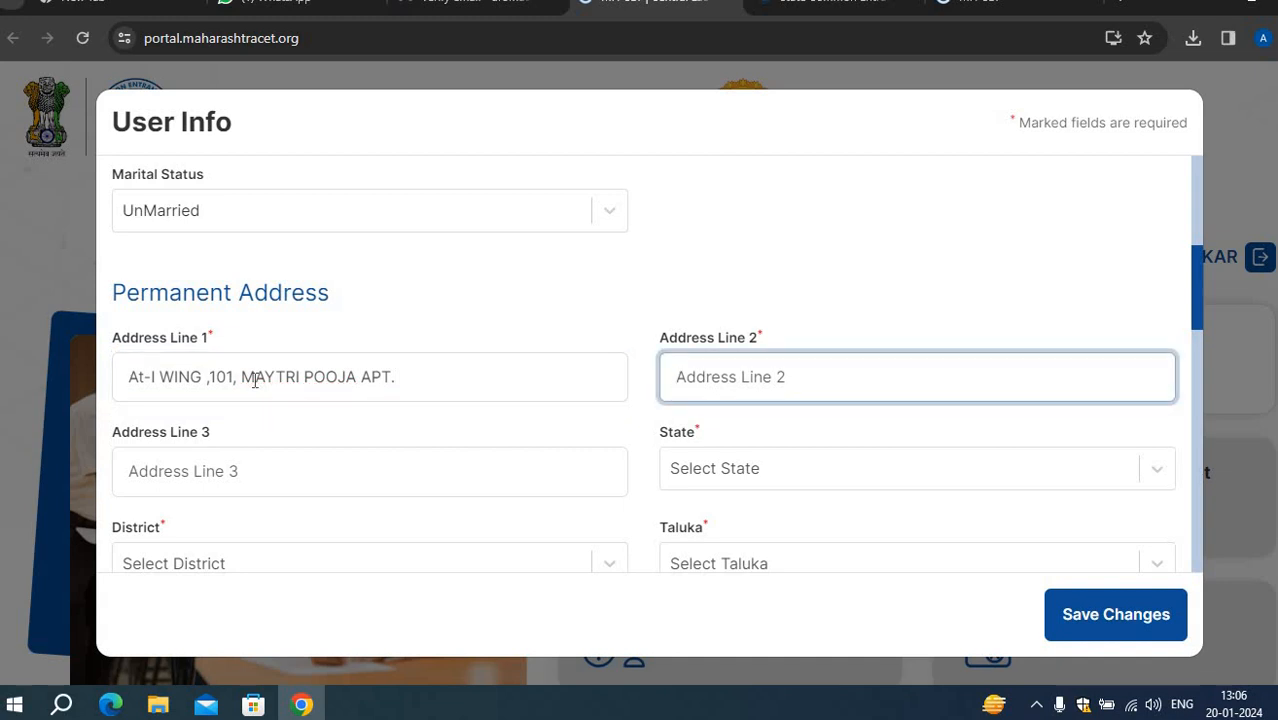
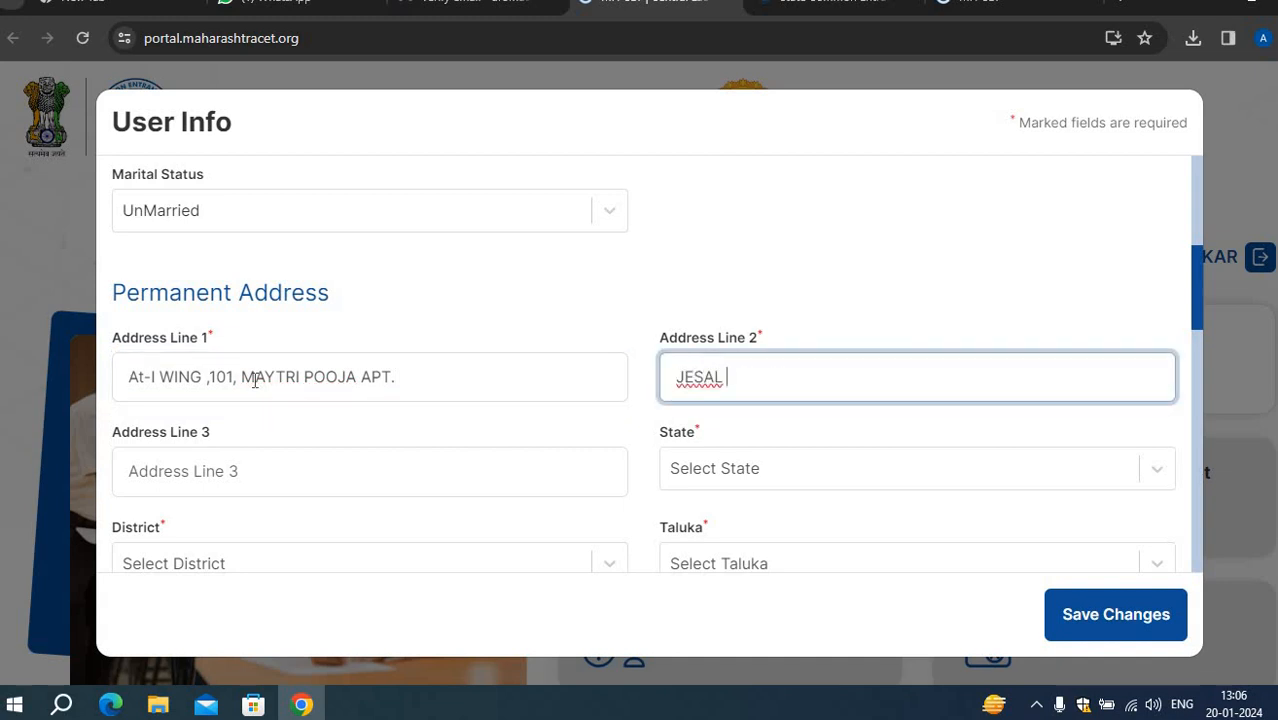
pyautogui.click(266, 468)
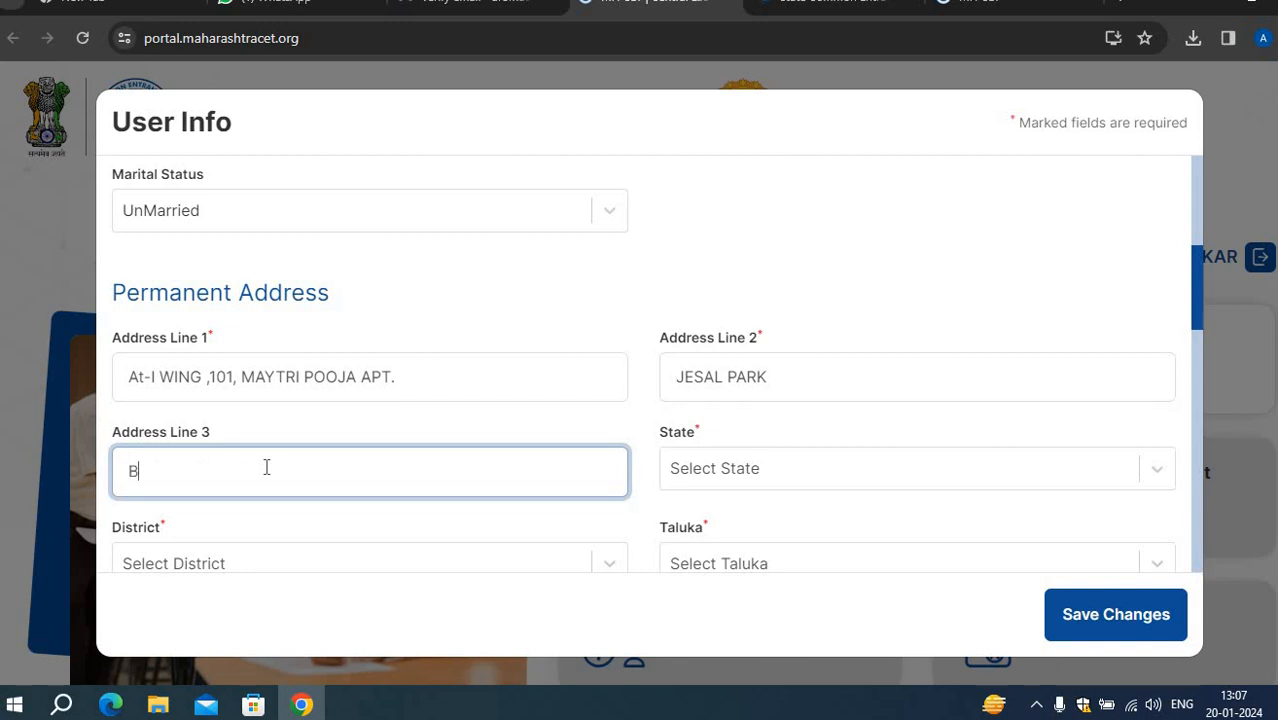
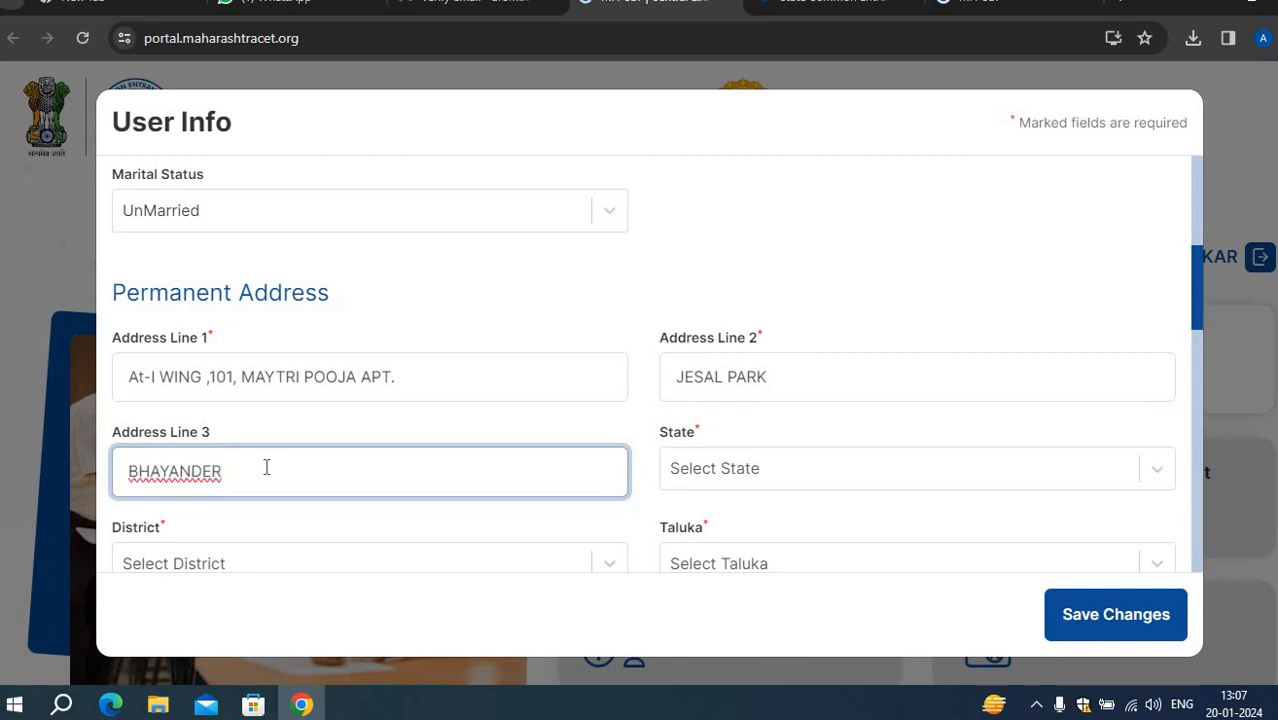
# Choose Maharashtra as the permanent address state
pyautogui.click(1160, 475)
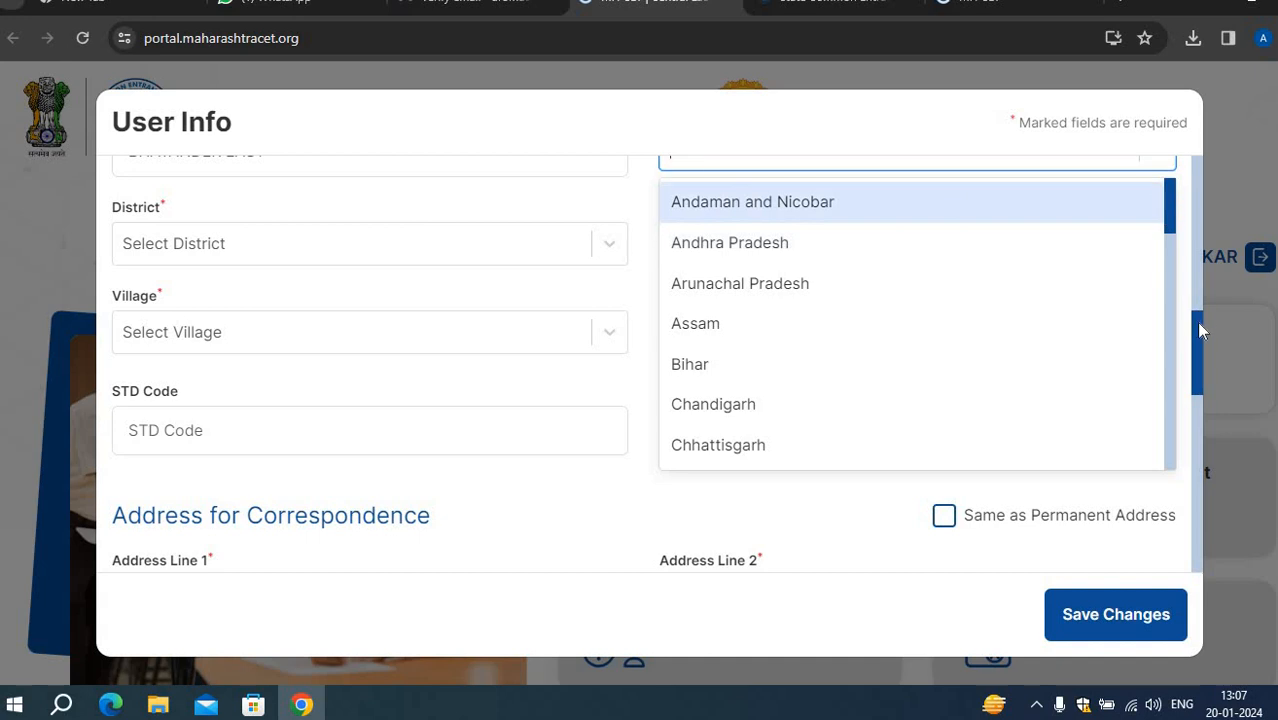
pyautogui.moveTo(1197, 327); pyautogui.dragTo(1197, 302)
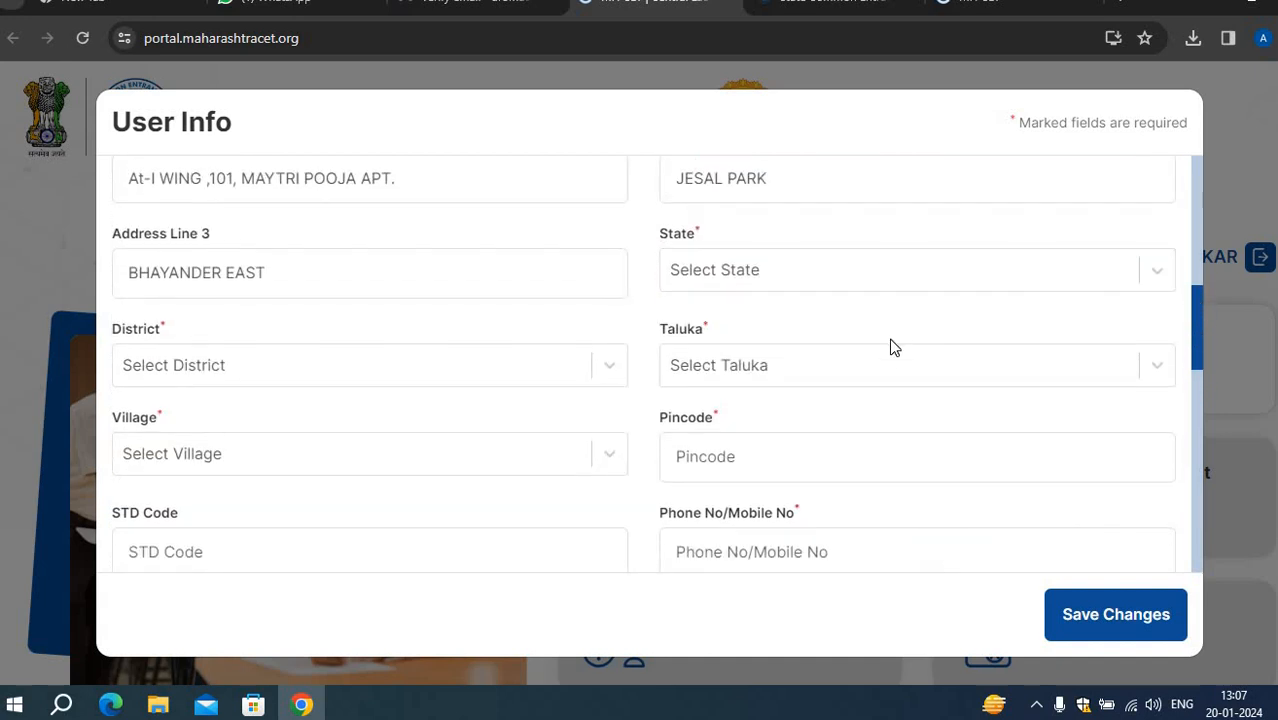
pyautogui.click(838, 272)
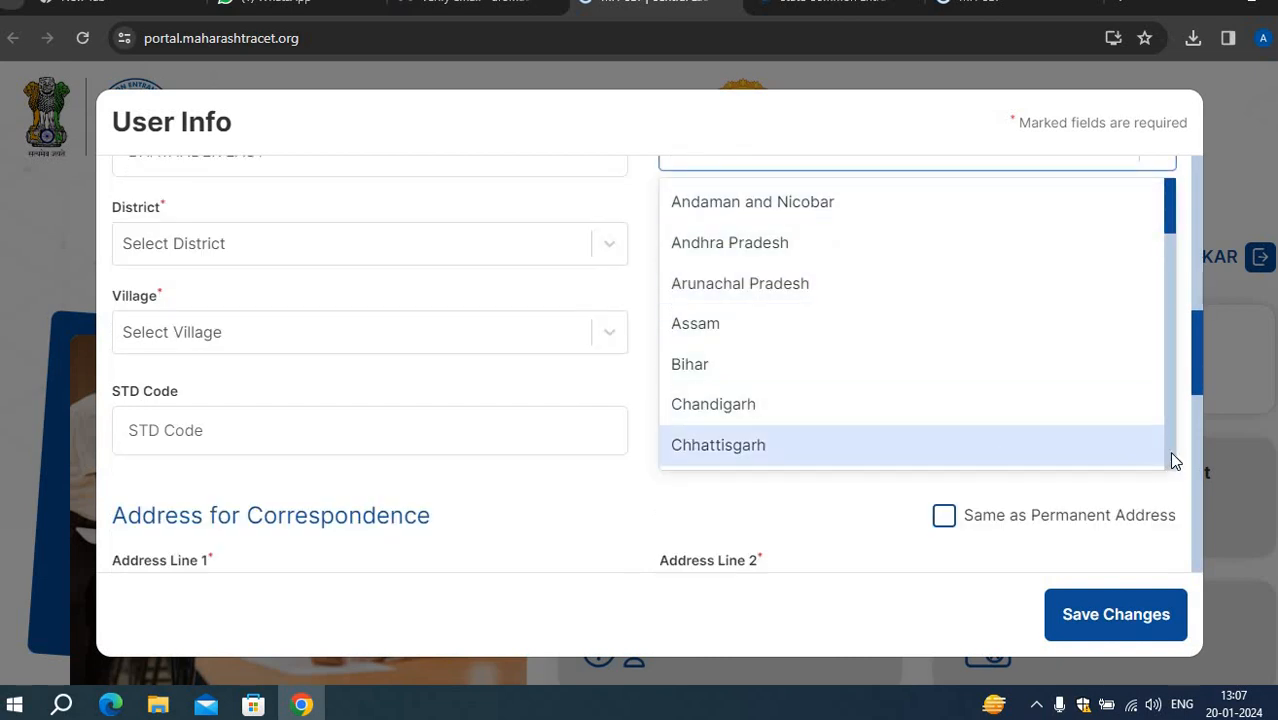
pyautogui.scroll(-10, 1174, 460)
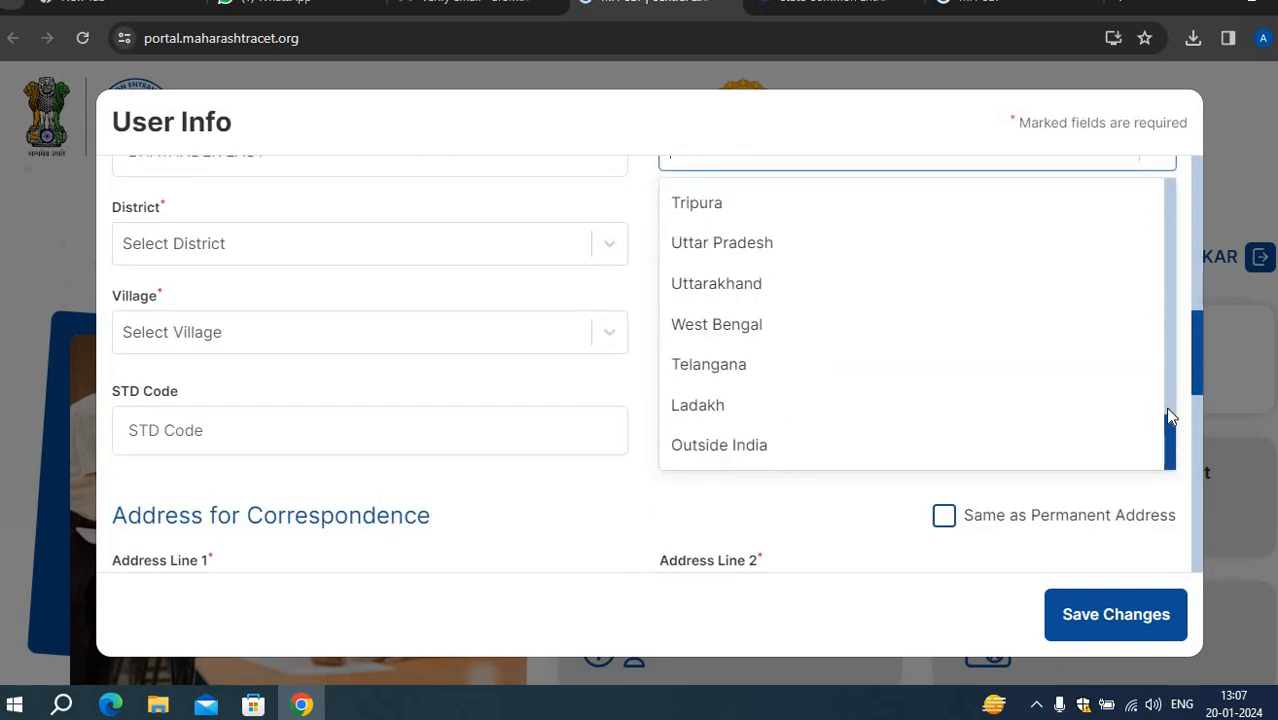
pyautogui.scroll(2, 1170, 420)
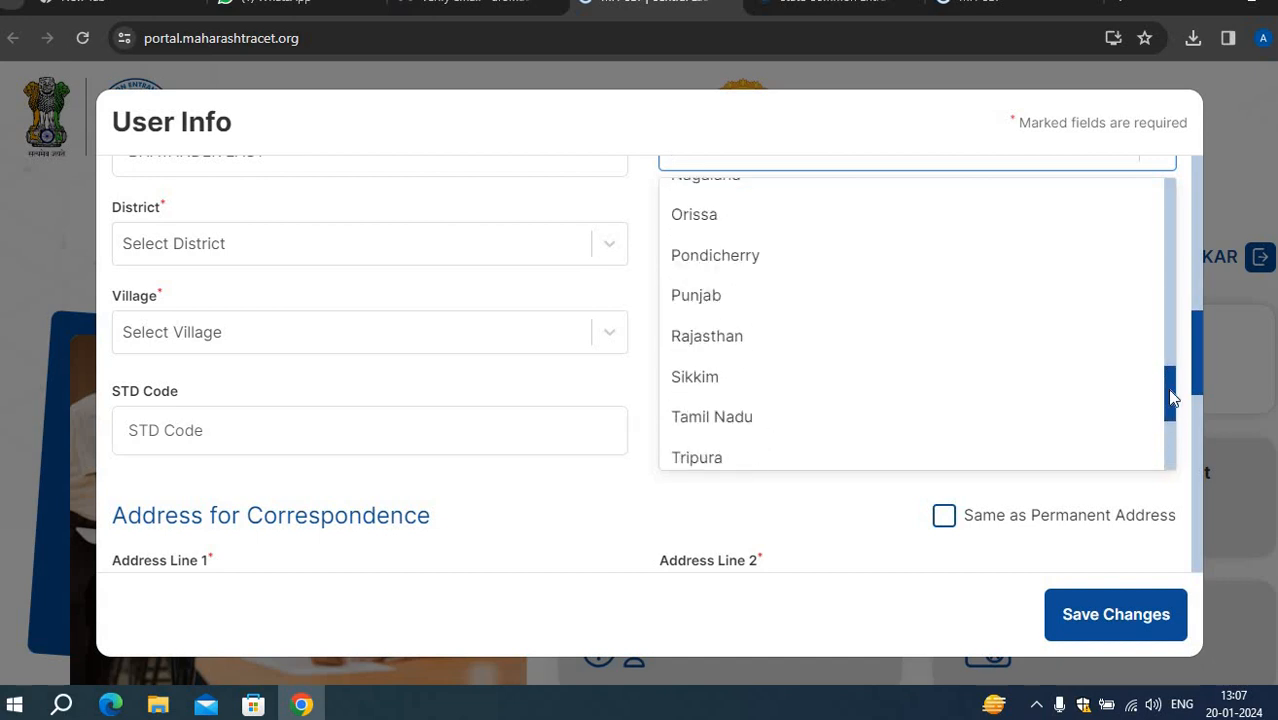
pyautogui.moveTo(1170, 396); pyautogui.dragTo(1165, 349)
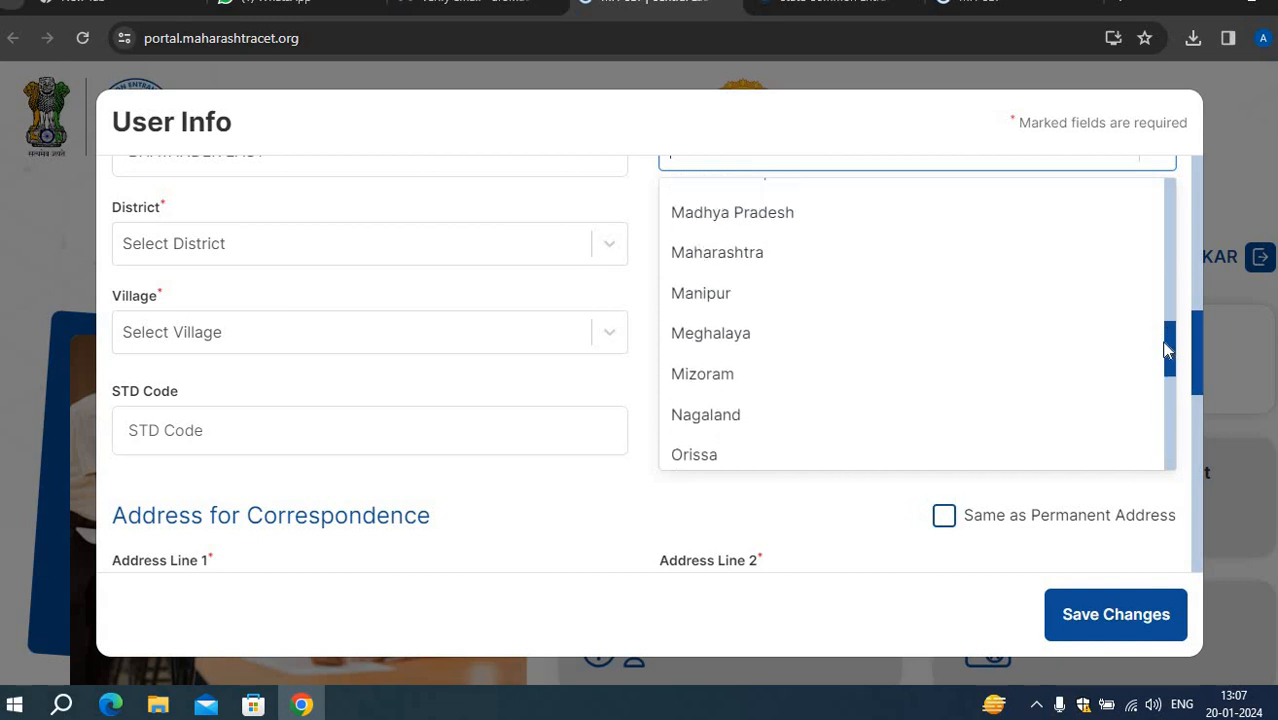
pyautogui.click(936, 262)
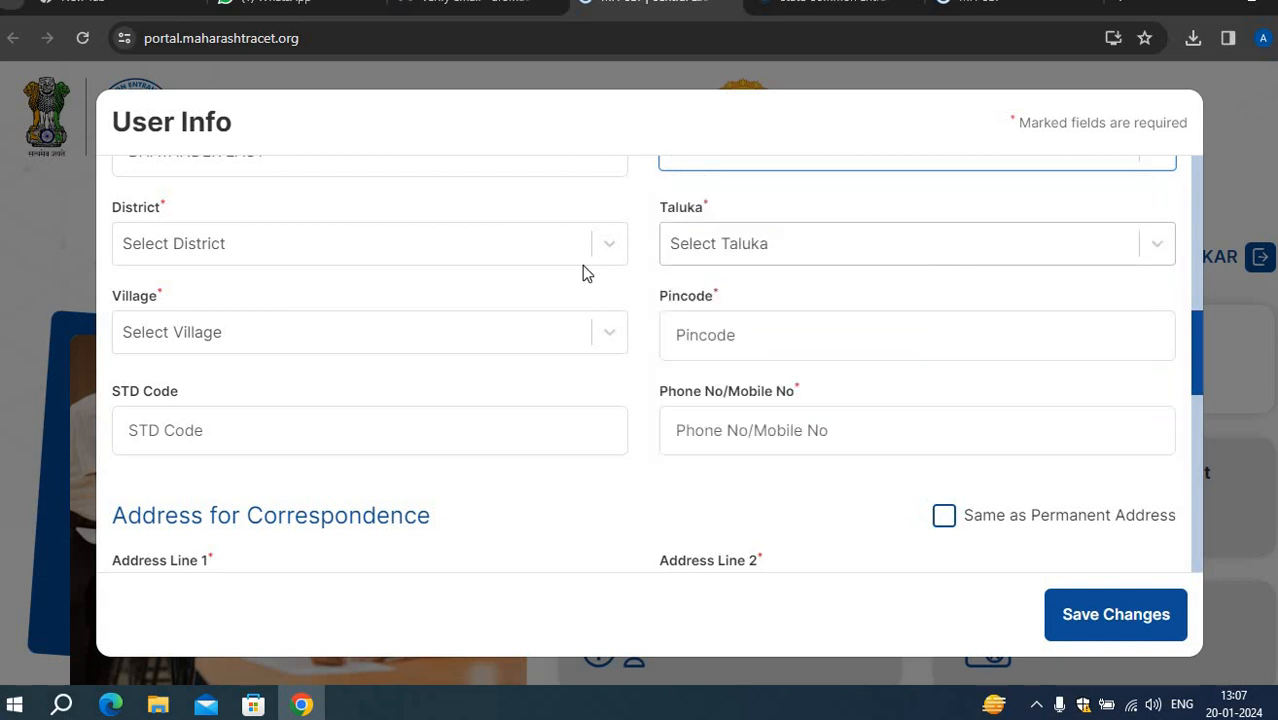
# Set district Thane, taluka Thane and village Mira-Bhayandar (M Corp.)
pyautogui.click(388, 252)
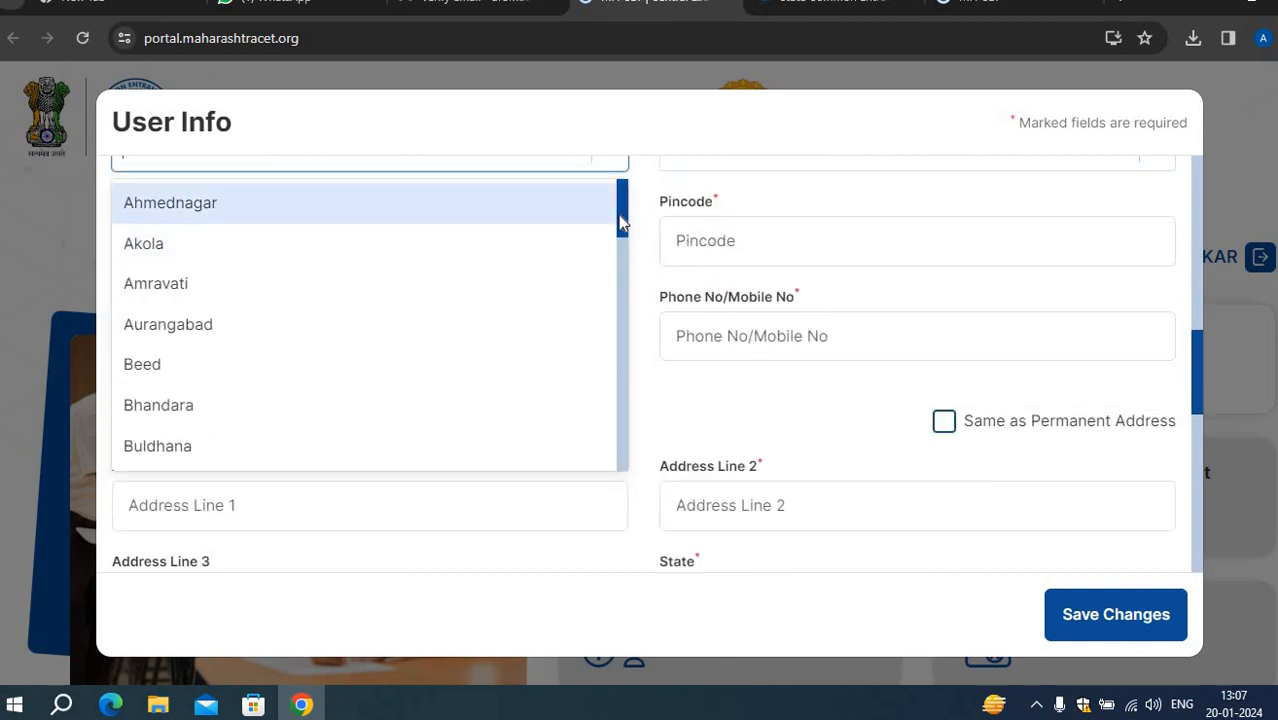
pyautogui.scroll(-1, 622, 254)
pyautogui.moveTo(622, 254); pyautogui.dragTo(632, 448)
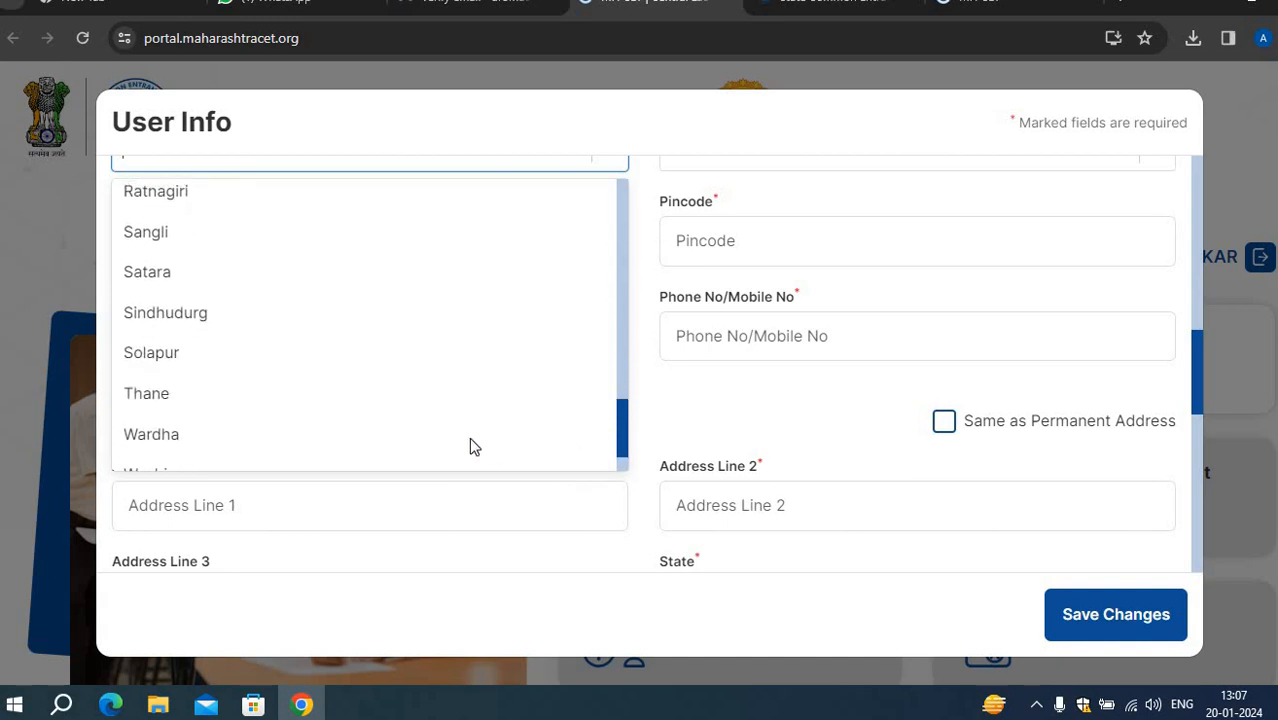
pyautogui.click(451, 405)
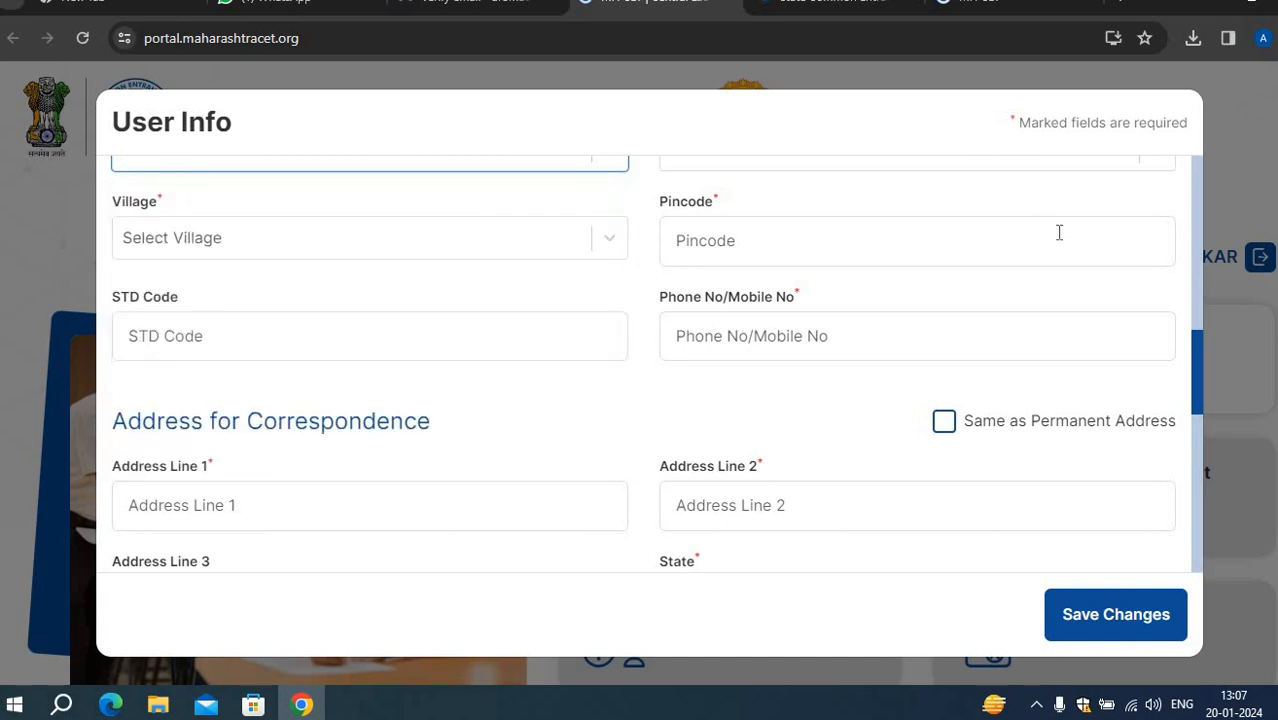
pyautogui.click(1196, 343)
pyautogui.moveTo(1198, 343); pyautogui.dragTo(1196, 300)
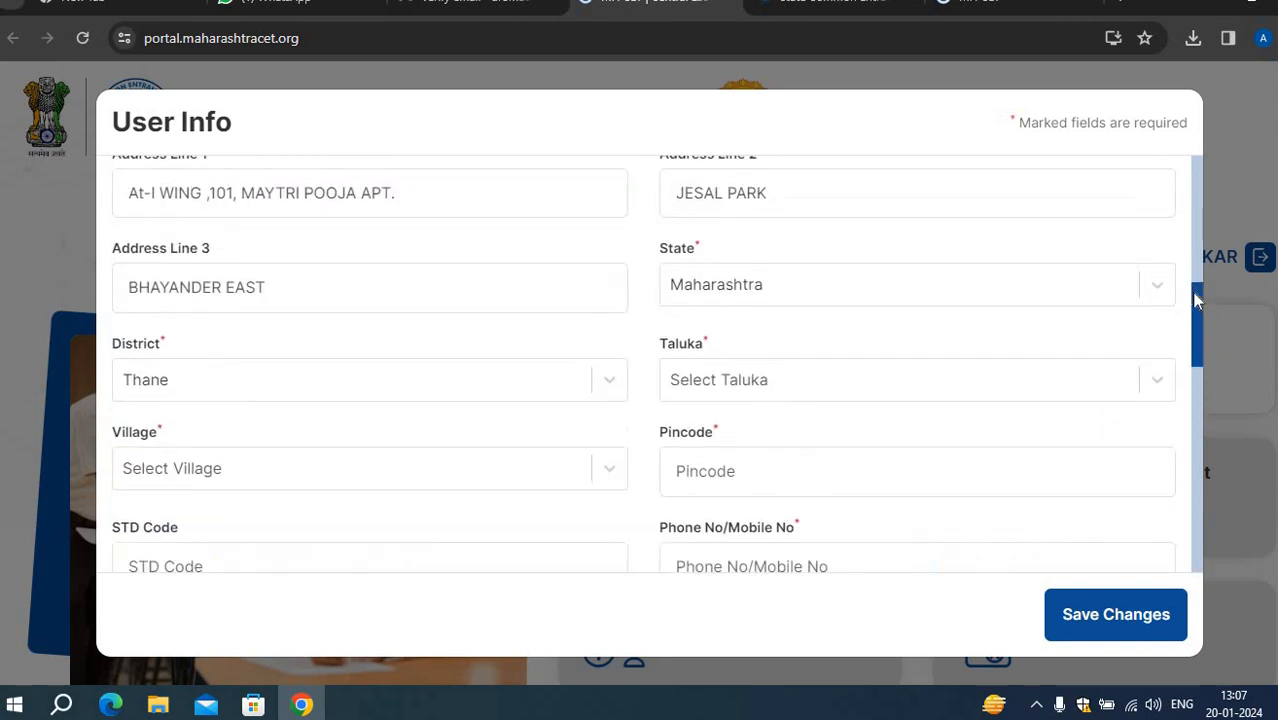
pyautogui.click(1160, 390)
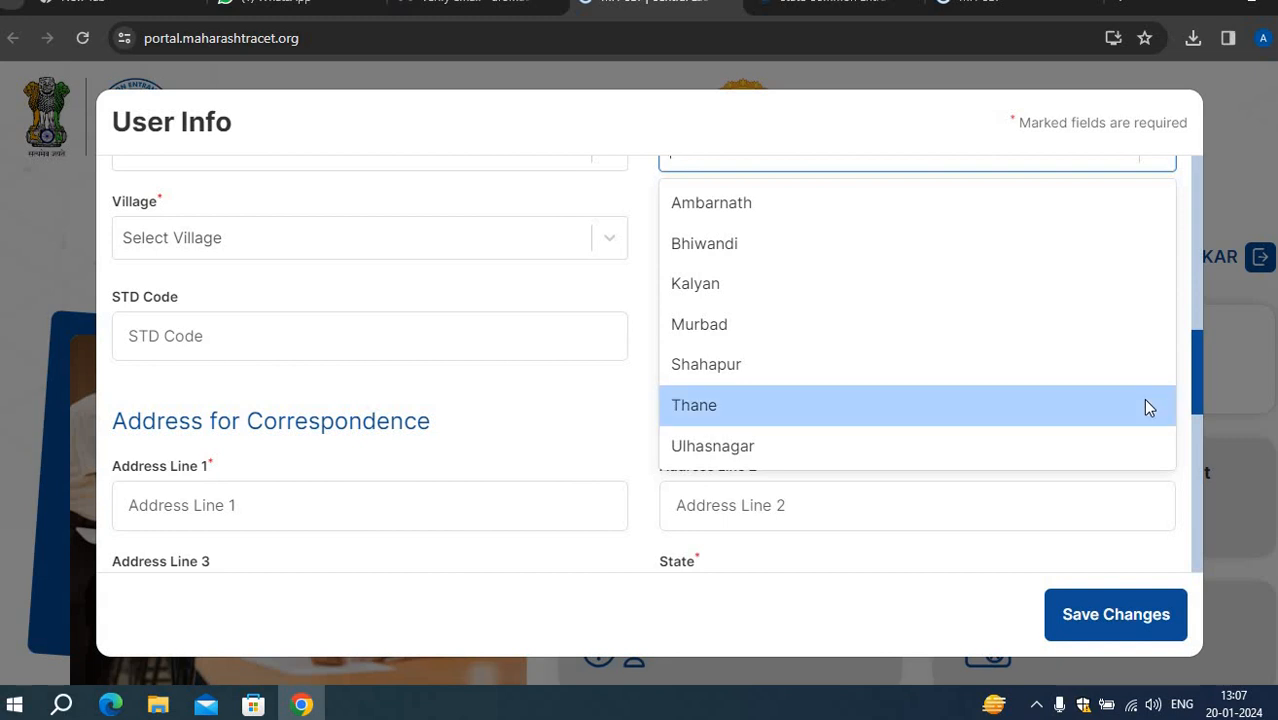
pyautogui.click(1146, 401)
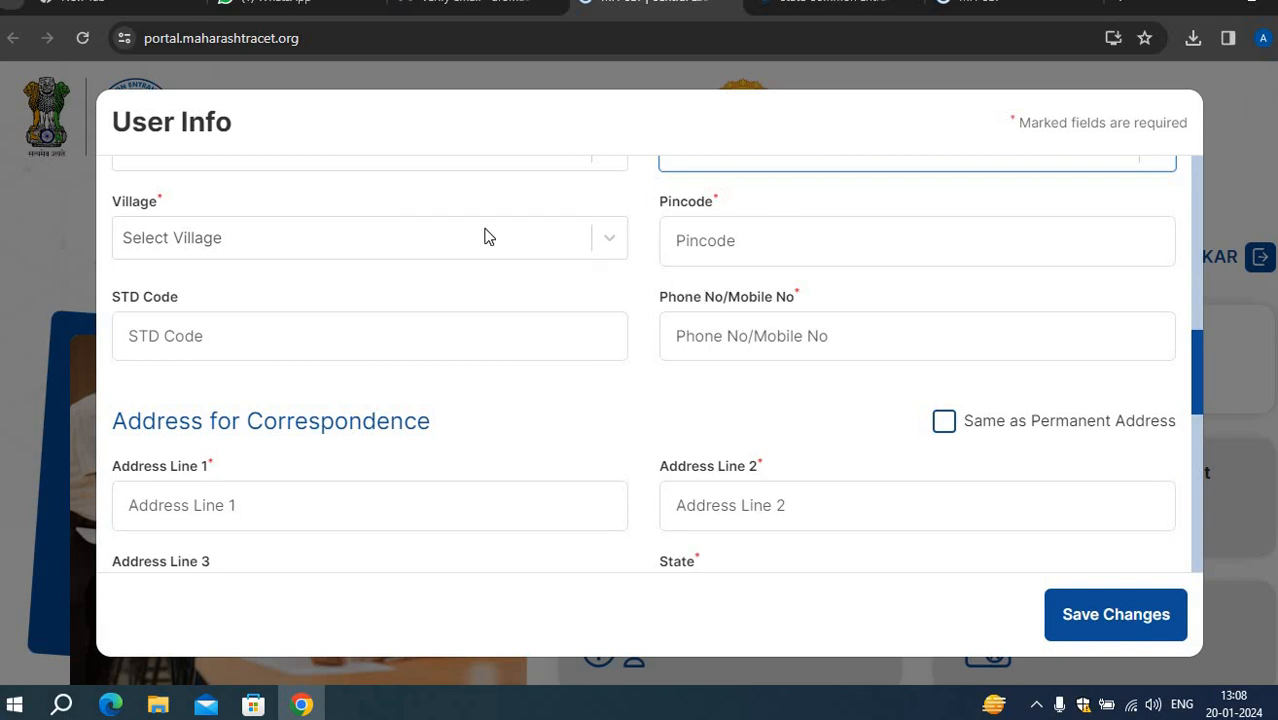
pyautogui.click(606, 240)
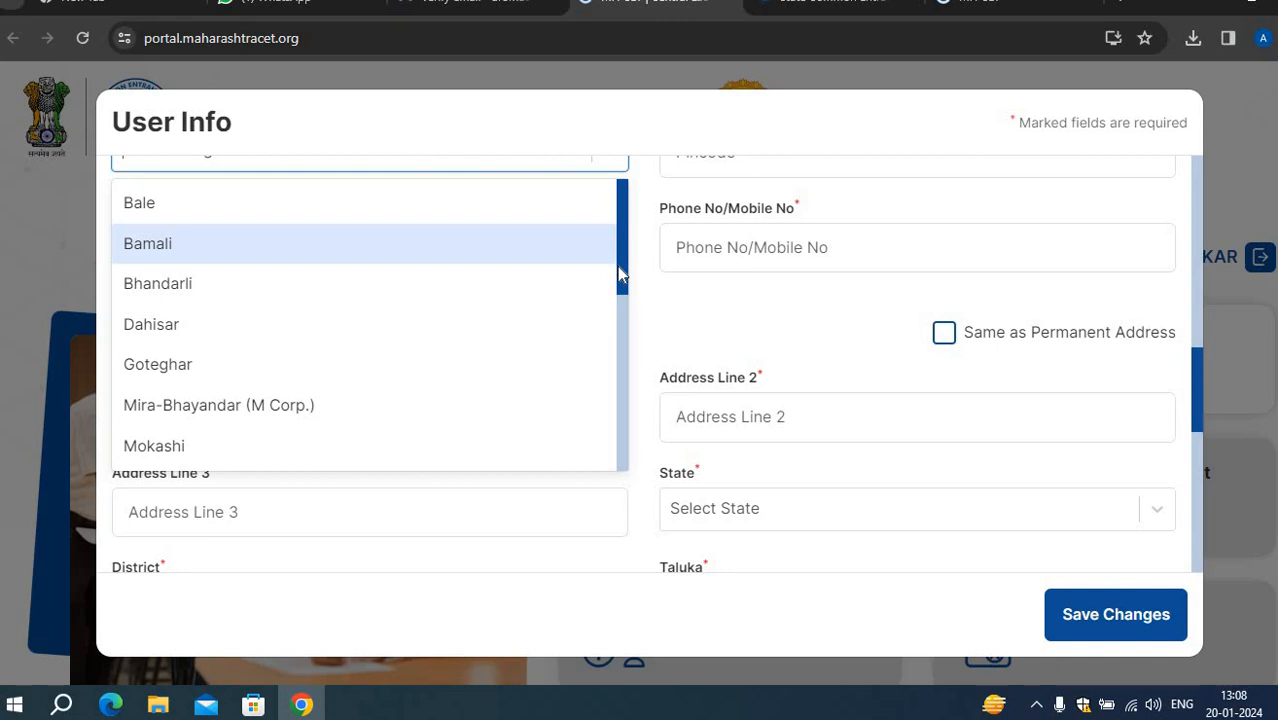
pyautogui.click(433, 417)
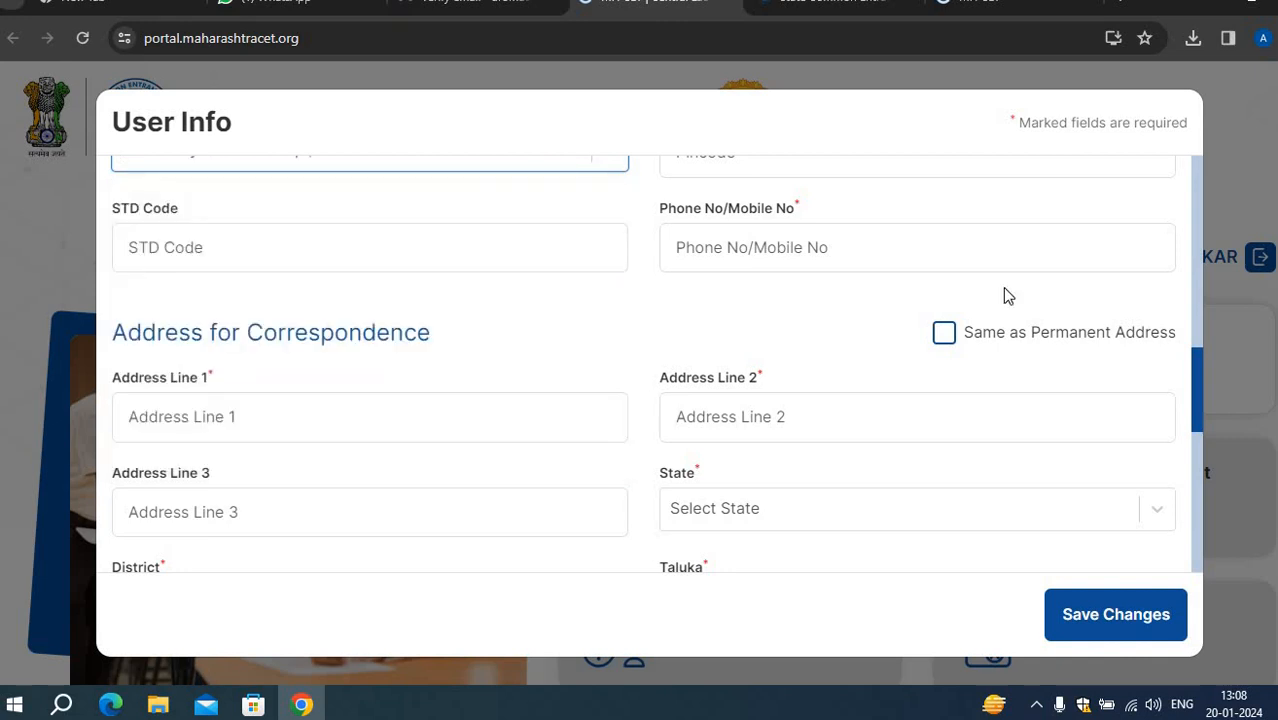
pyautogui.moveTo(1194, 366); pyautogui.dragTo(1192, 320)
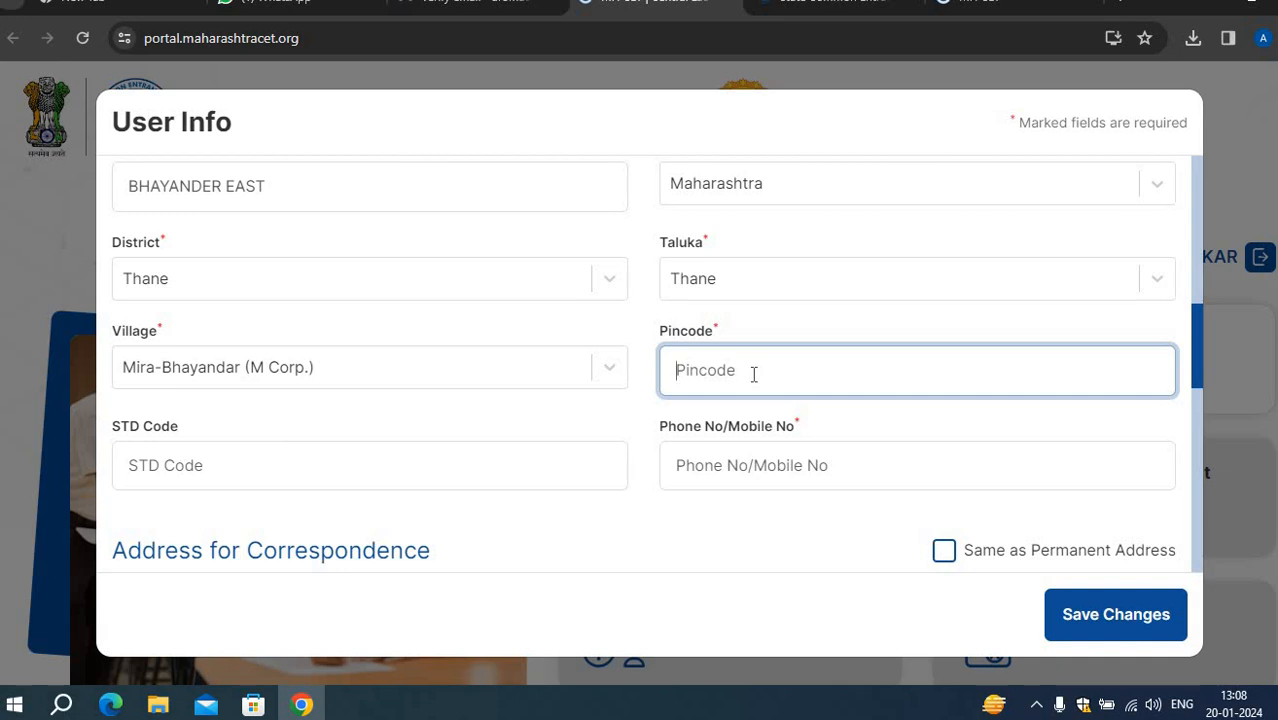
# Enter the permanent address pincode and the candidate's phone number
pyautogui.write('401105')
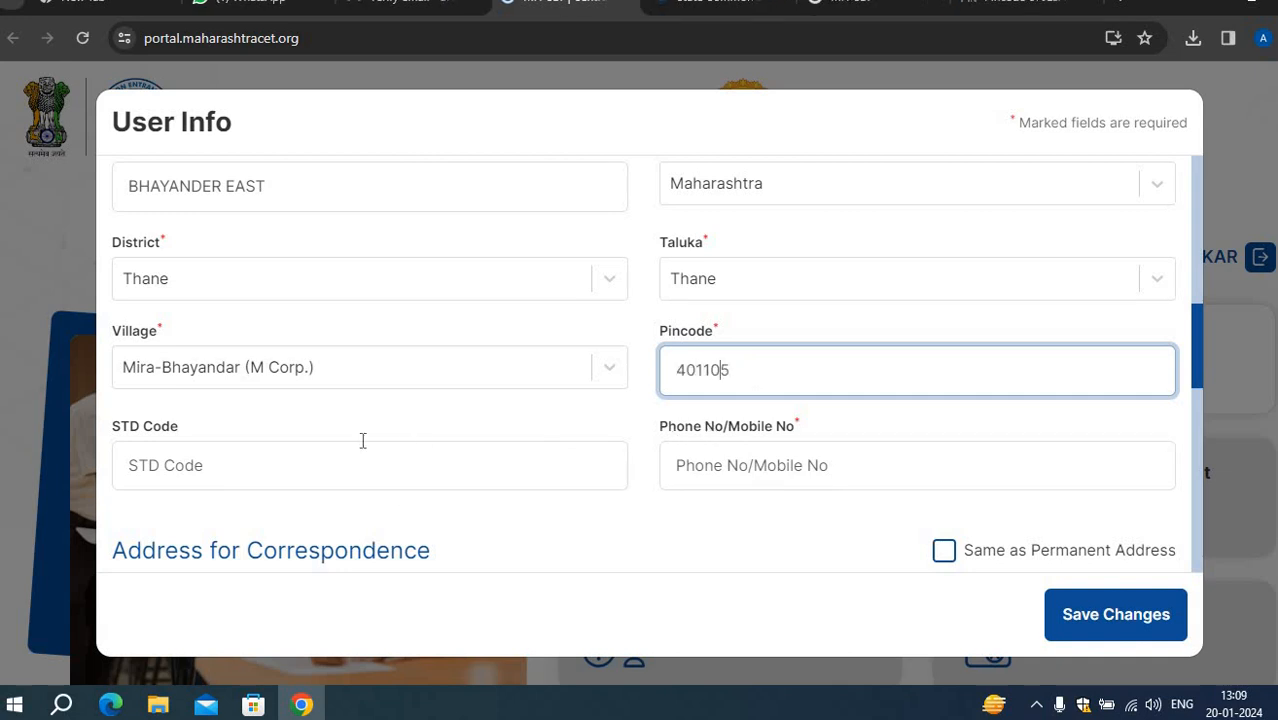
pyautogui.click(307, 464)
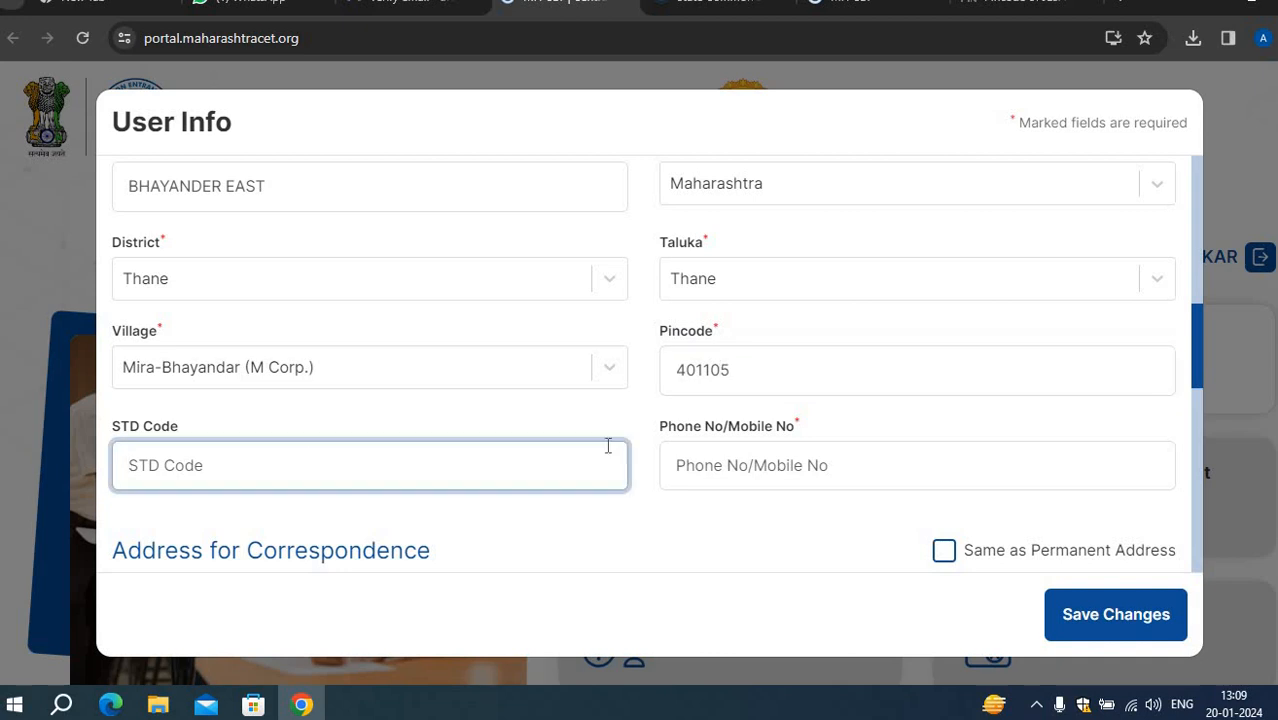
pyautogui.click(738, 467)
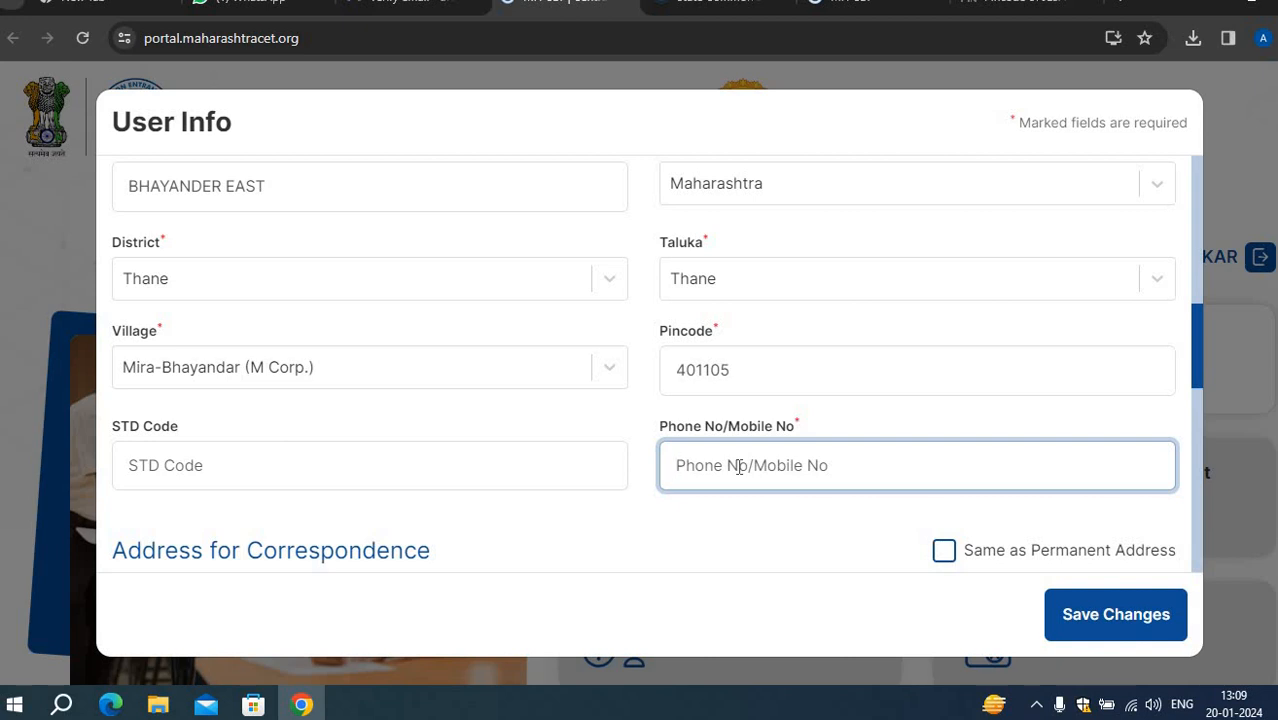
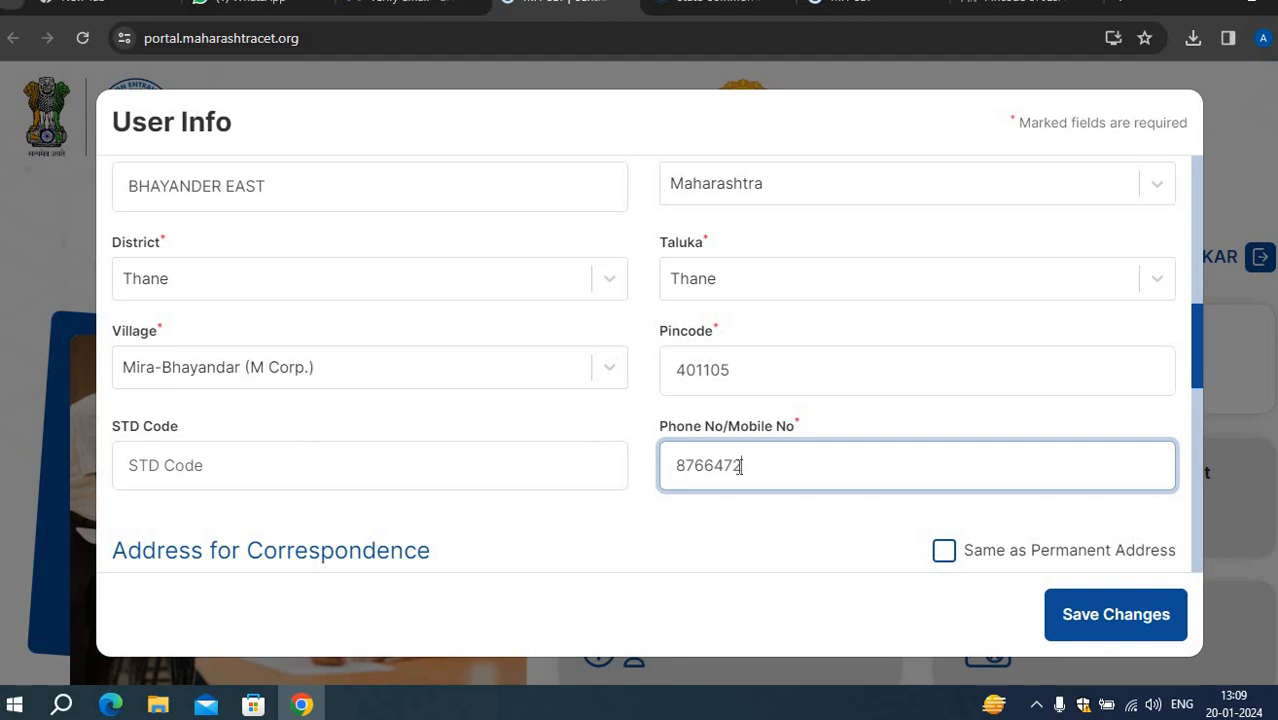
# Tick 'Same as Permanent Address' for the correspondence address
pyautogui.moveTo(1196, 355); pyautogui.dragTo(1195, 407)
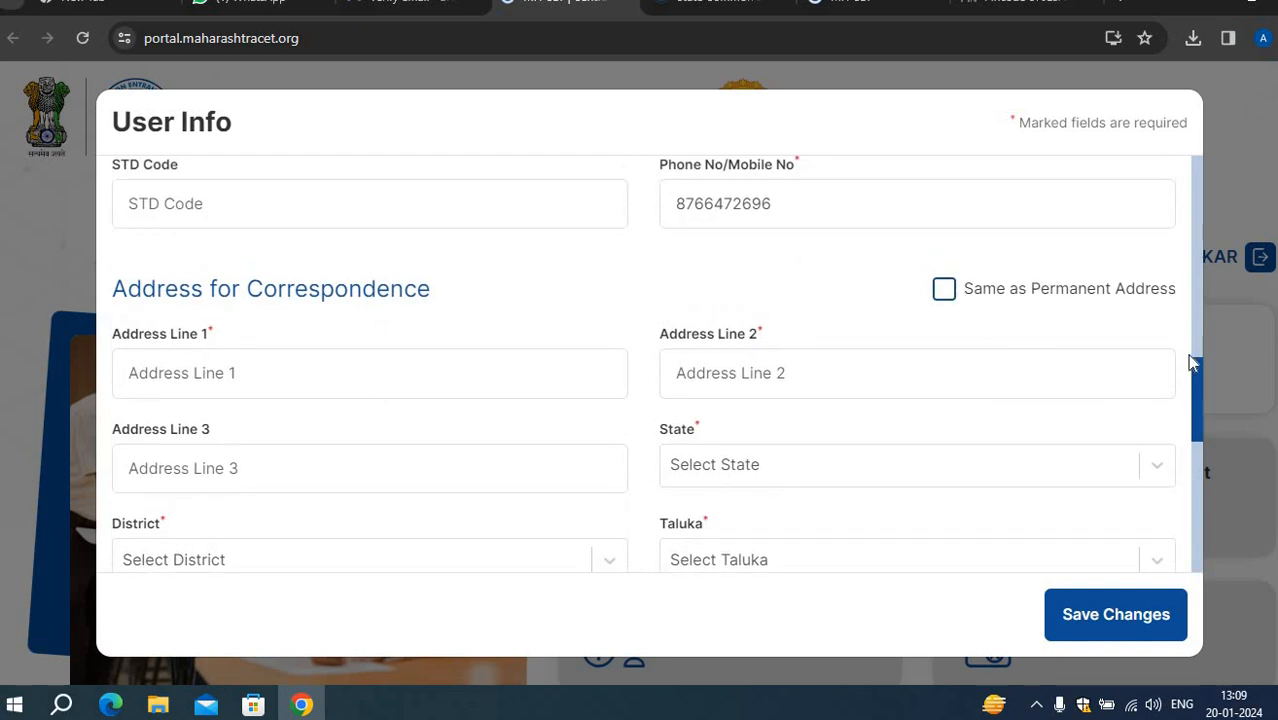
pyautogui.moveTo(1196, 378); pyautogui.dragTo(1185, 281)
pyautogui.moveTo(1188, 350)
pyautogui.mouseDown()
pyautogui.moveTo(1190, 419)
pyautogui.moveTo(1188, 370)
pyautogui.mouseUp()
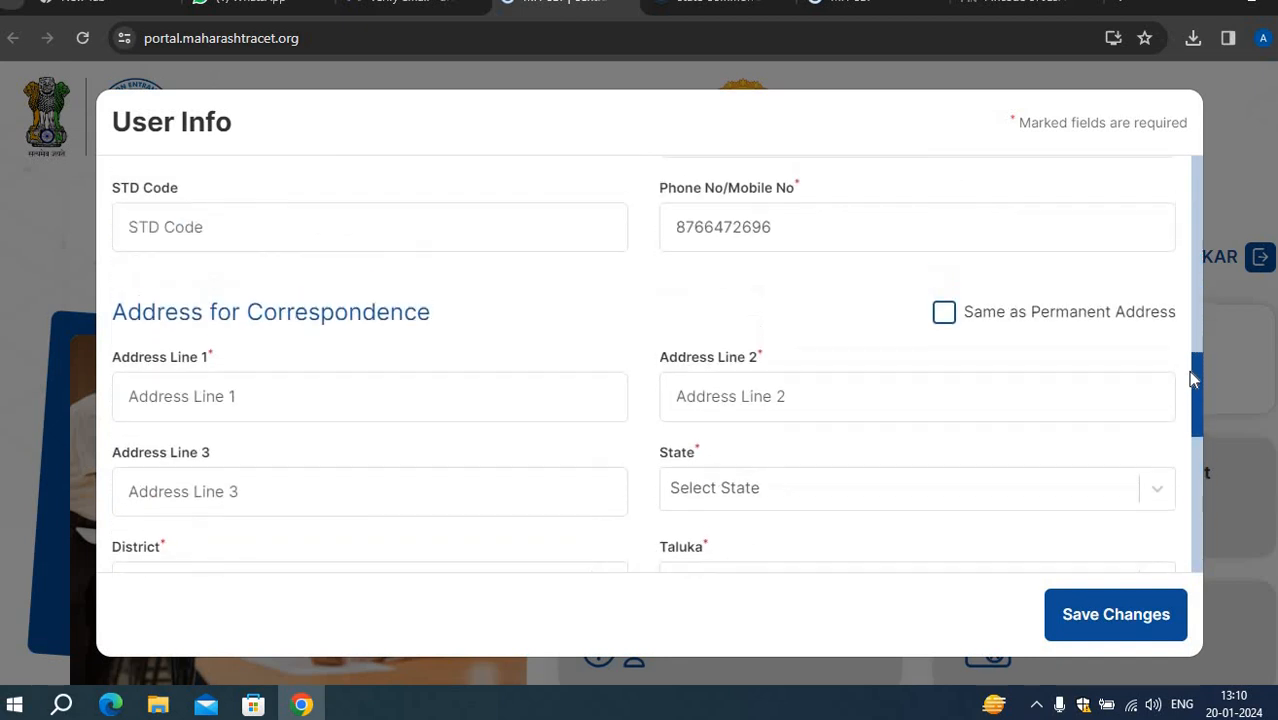
pyautogui.click(947, 308)
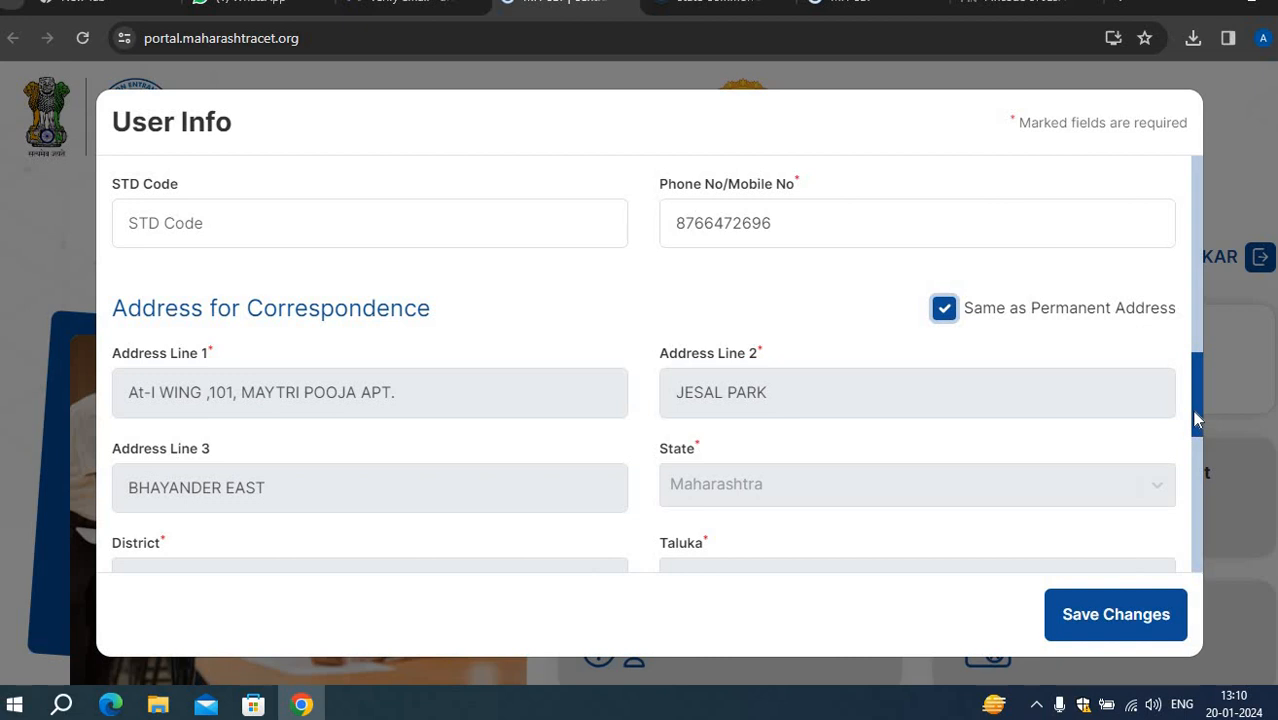
pyautogui.moveTo(1196, 413); pyautogui.dragTo(1196, 544)
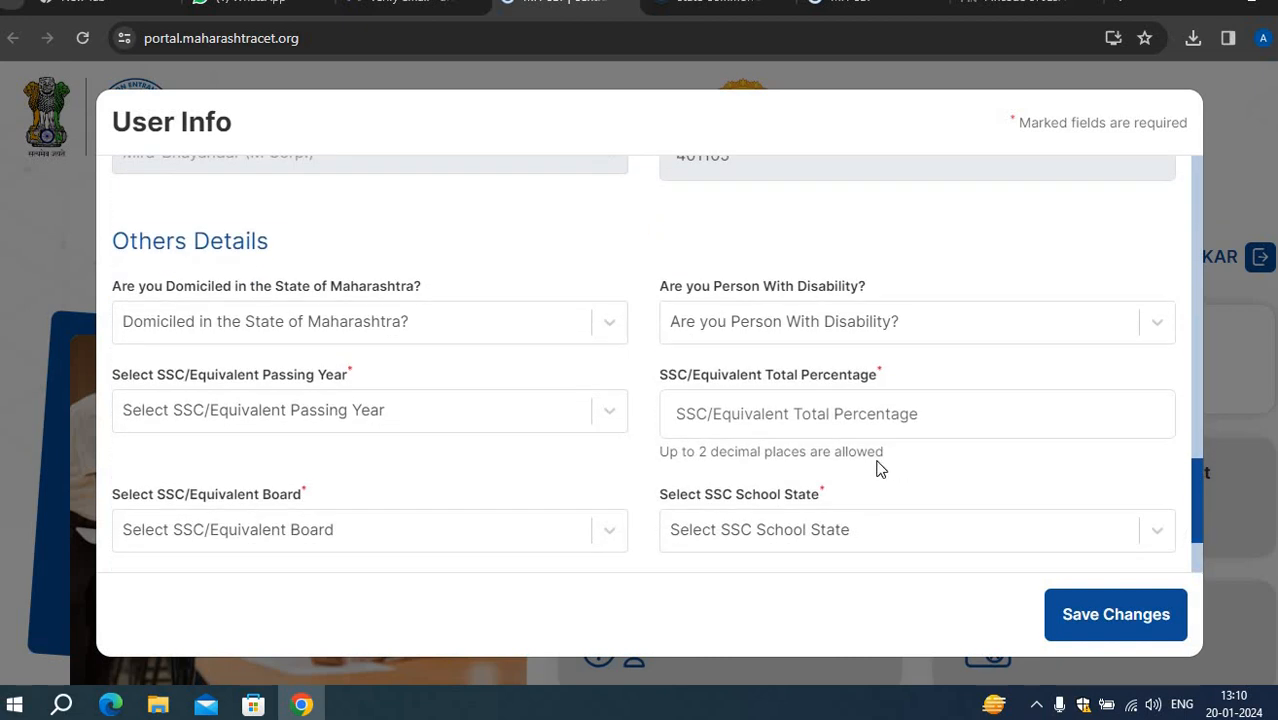
# Answer Yes for Maharashtra domicile, No for Minority Details and No for Person With Disability
pyautogui.click(612, 330)
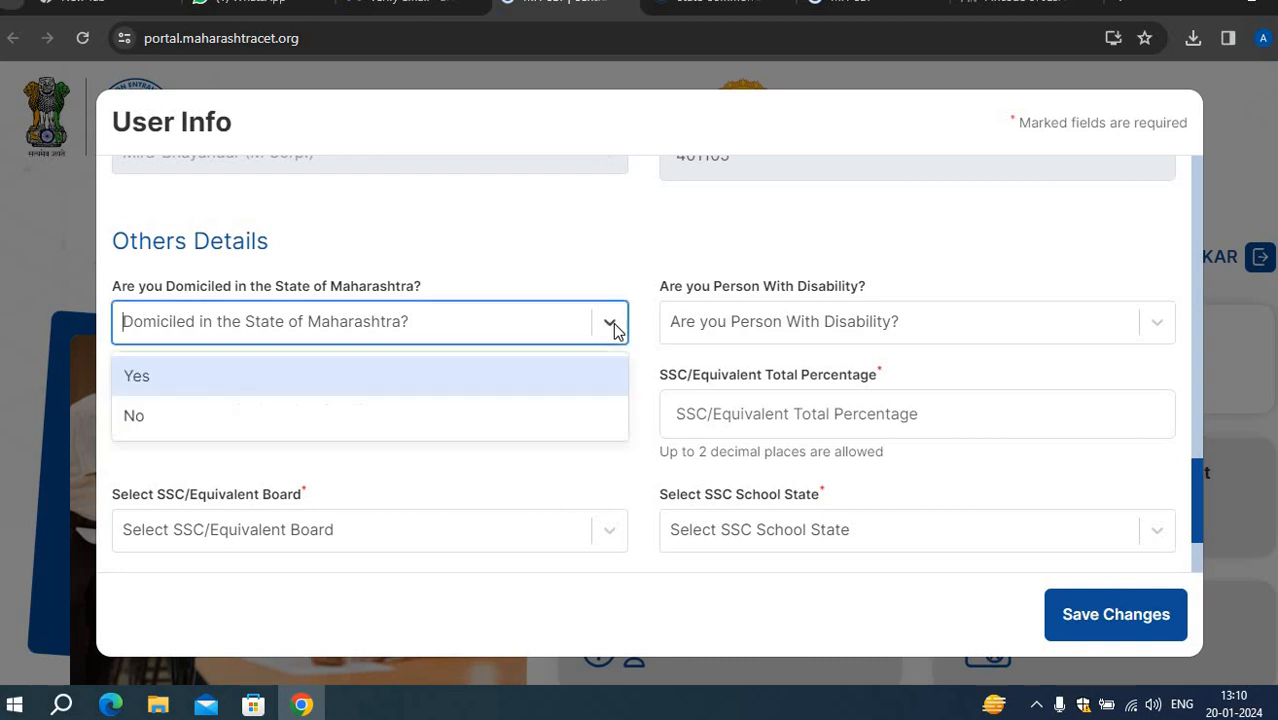
pyautogui.click(457, 384)
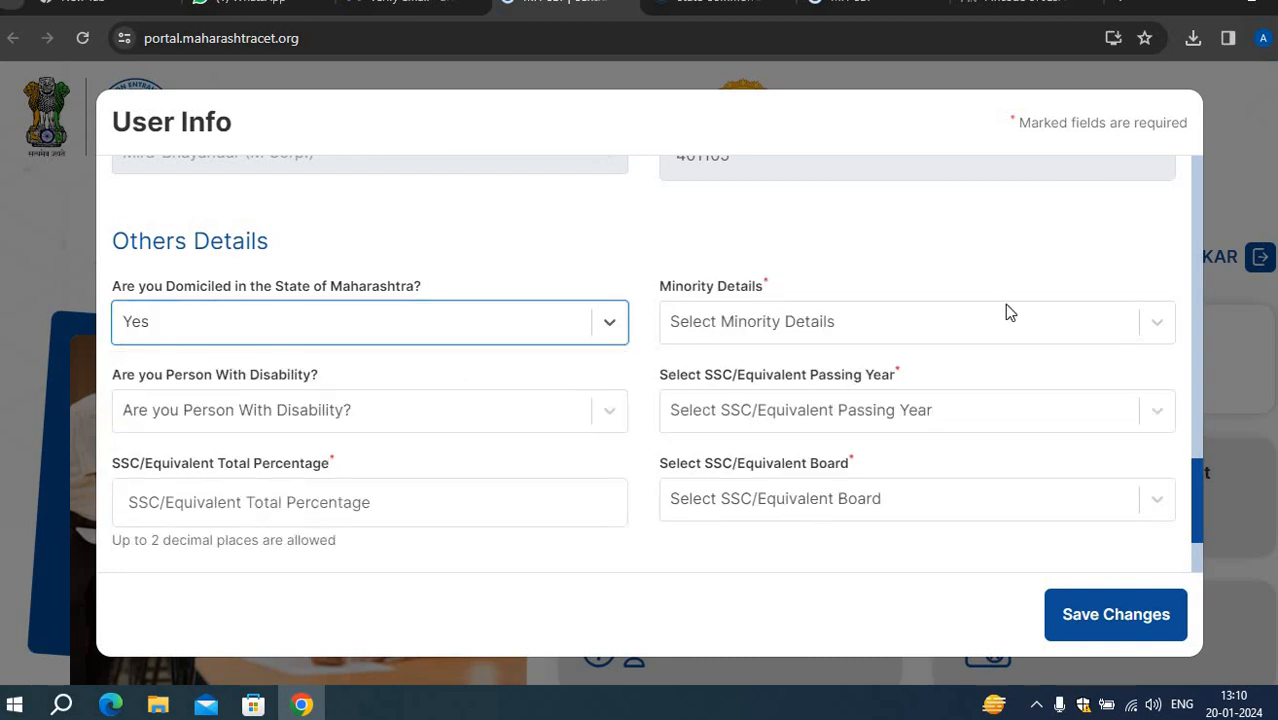
pyautogui.click(1157, 330)
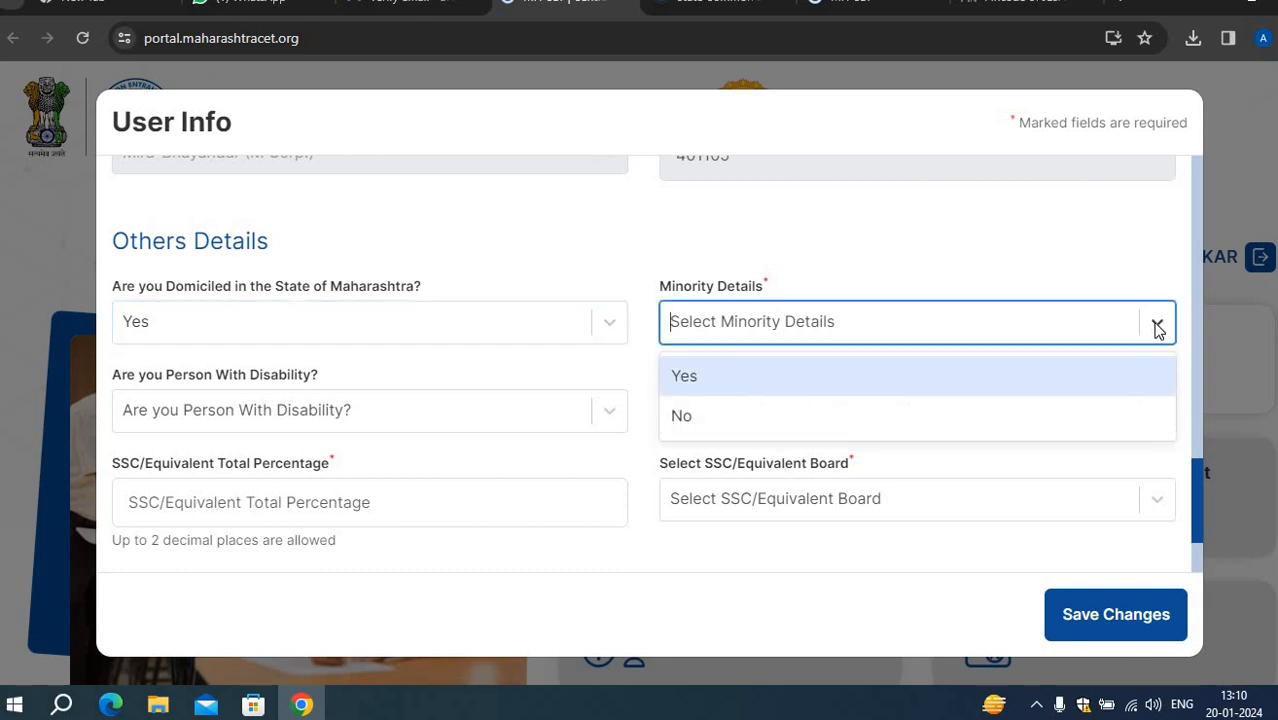
pyautogui.click(988, 424)
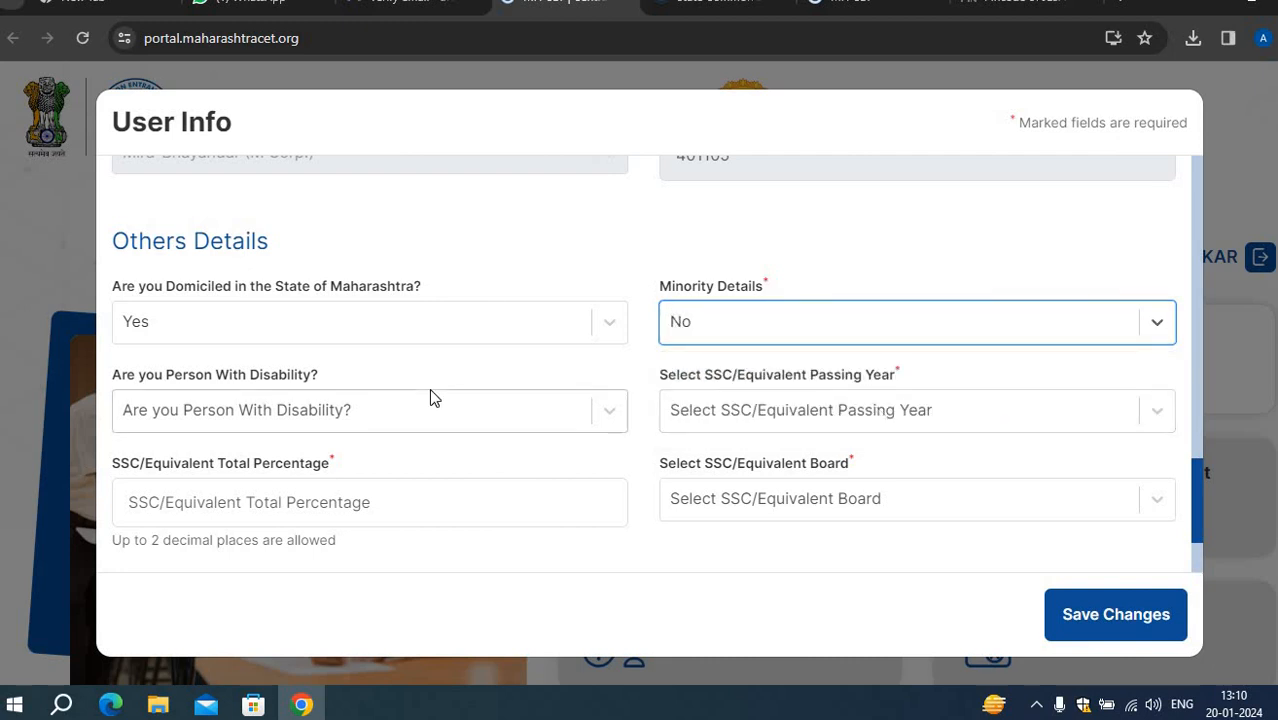
pyautogui.click(612, 408)
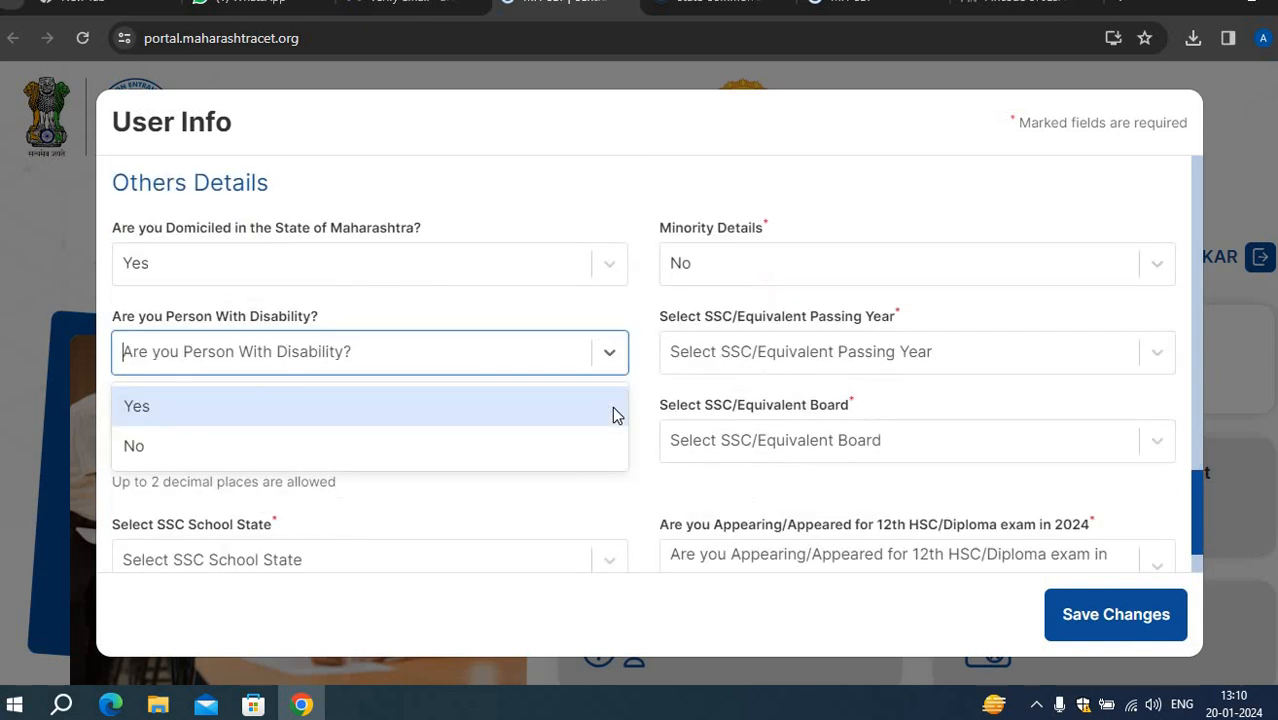
pyautogui.click(552, 443)
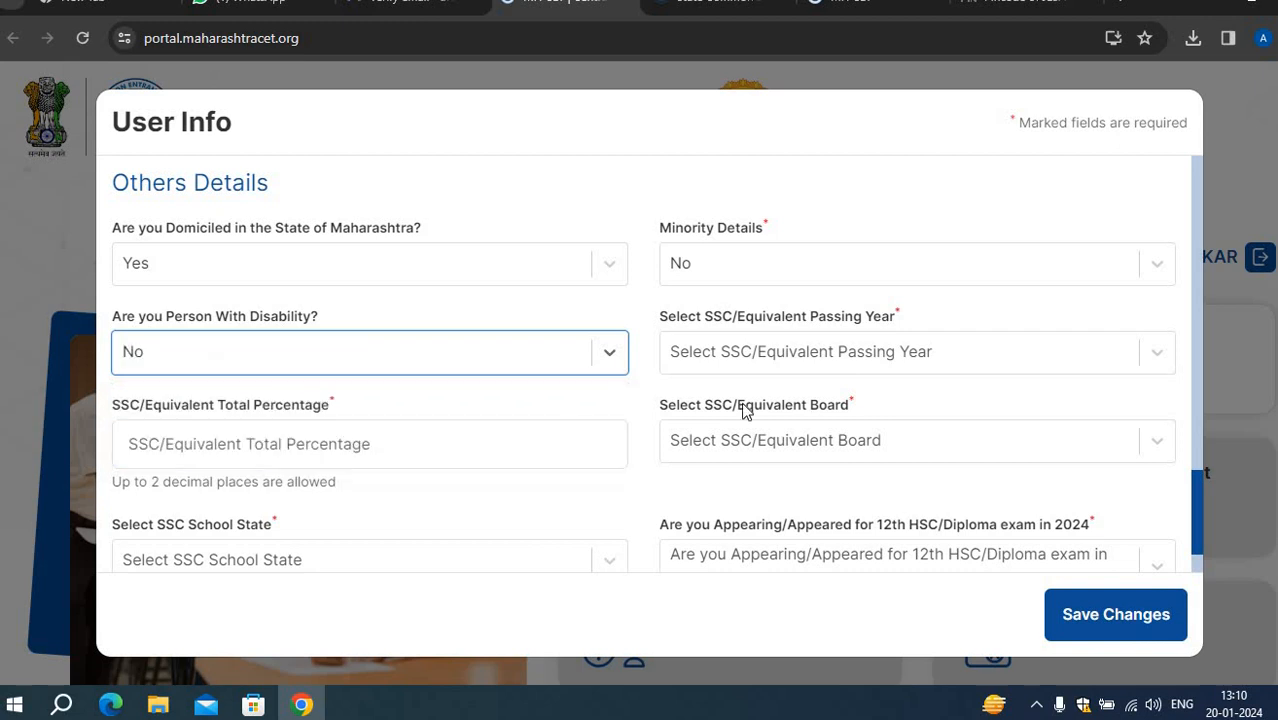
pyautogui.click(1158, 357)
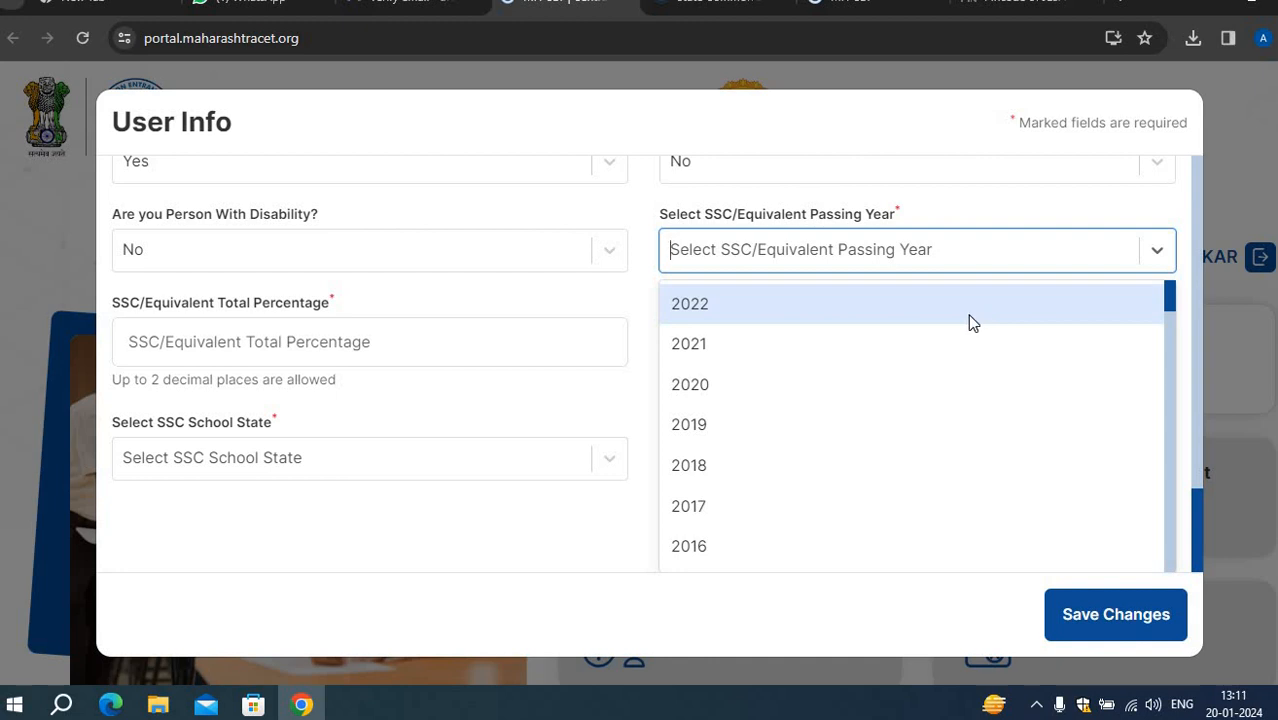
# Enter SSC passing year 2022, 89 percent and Maharashtra State Board
pyautogui.click(971, 322)
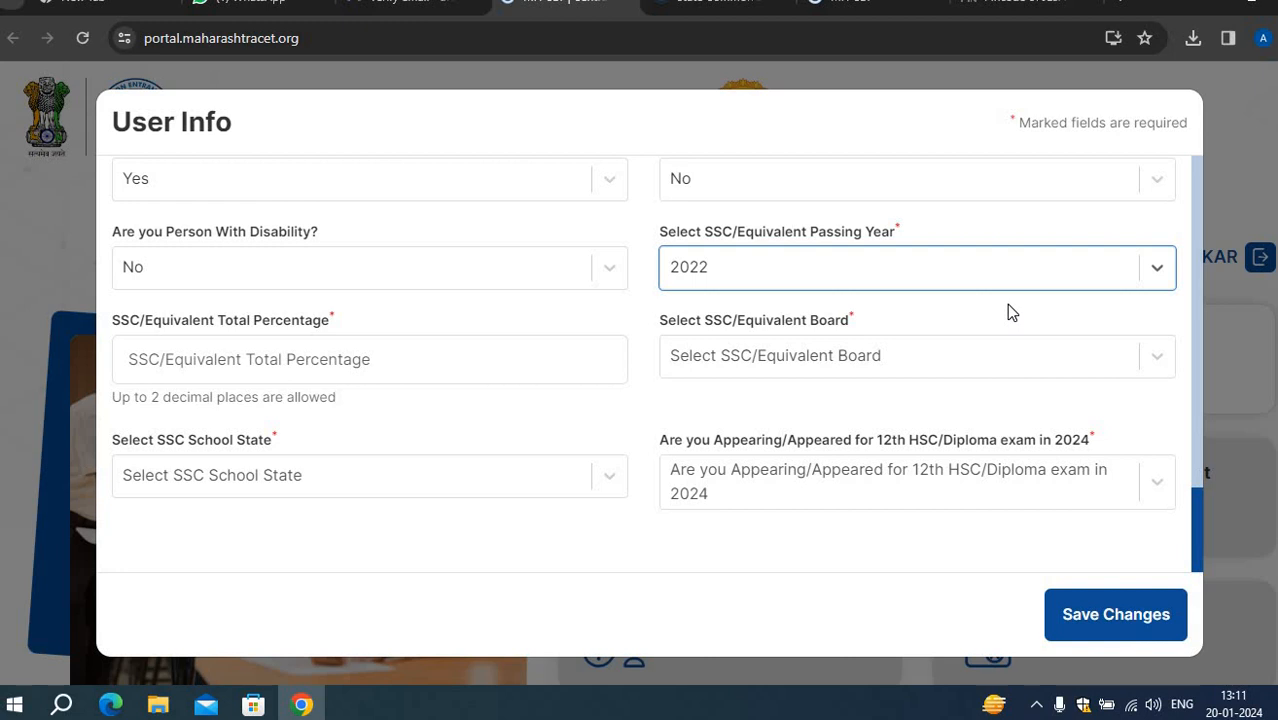
pyautogui.click(317, 376)
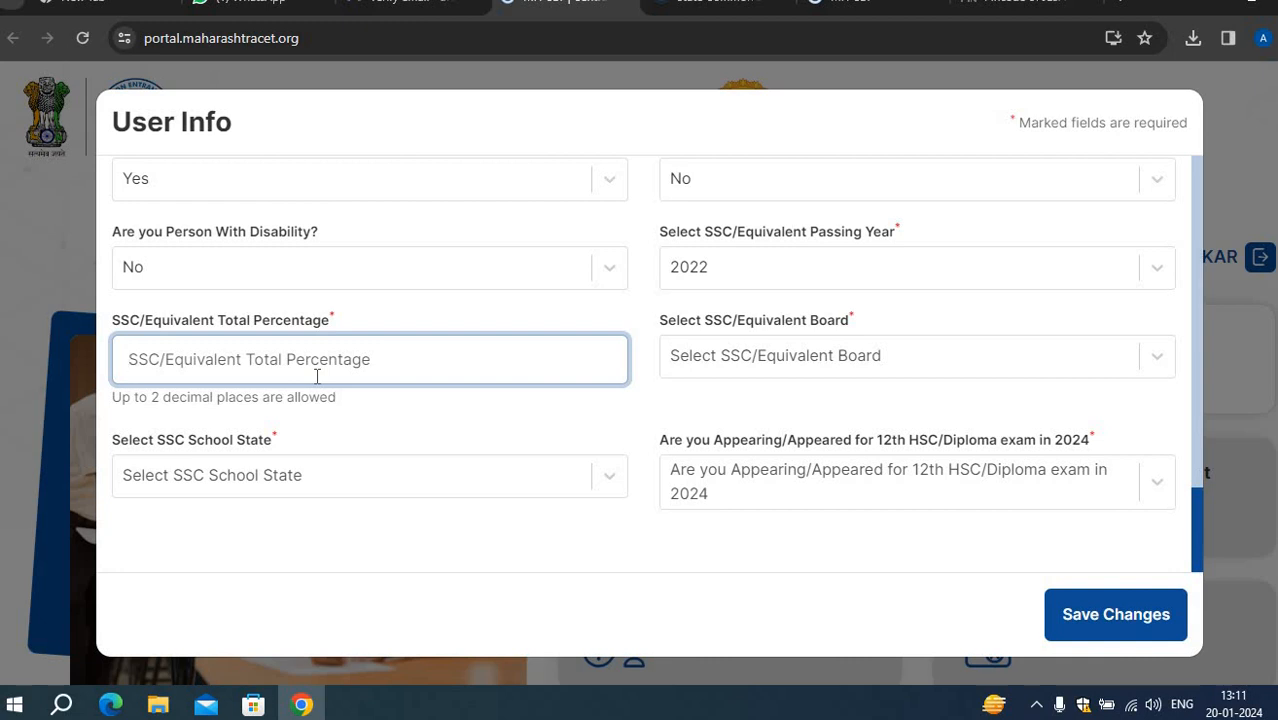
pyautogui.write('89')
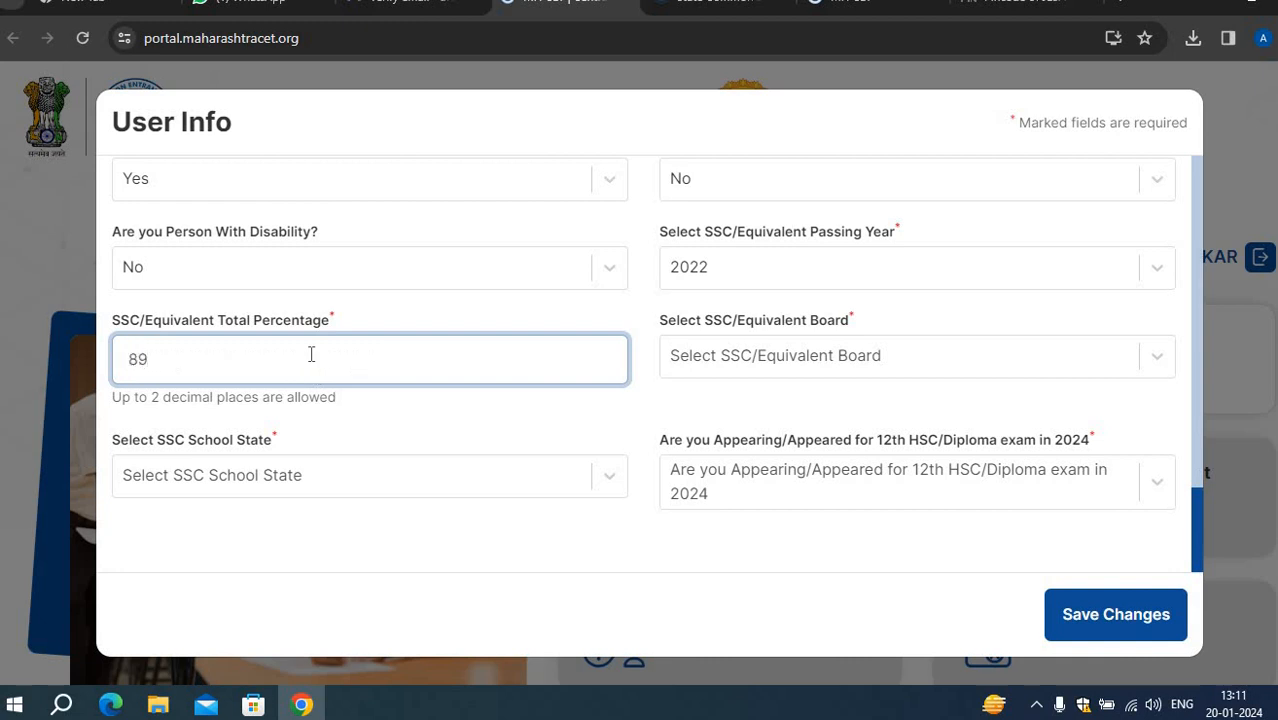
pyautogui.press('Tab')
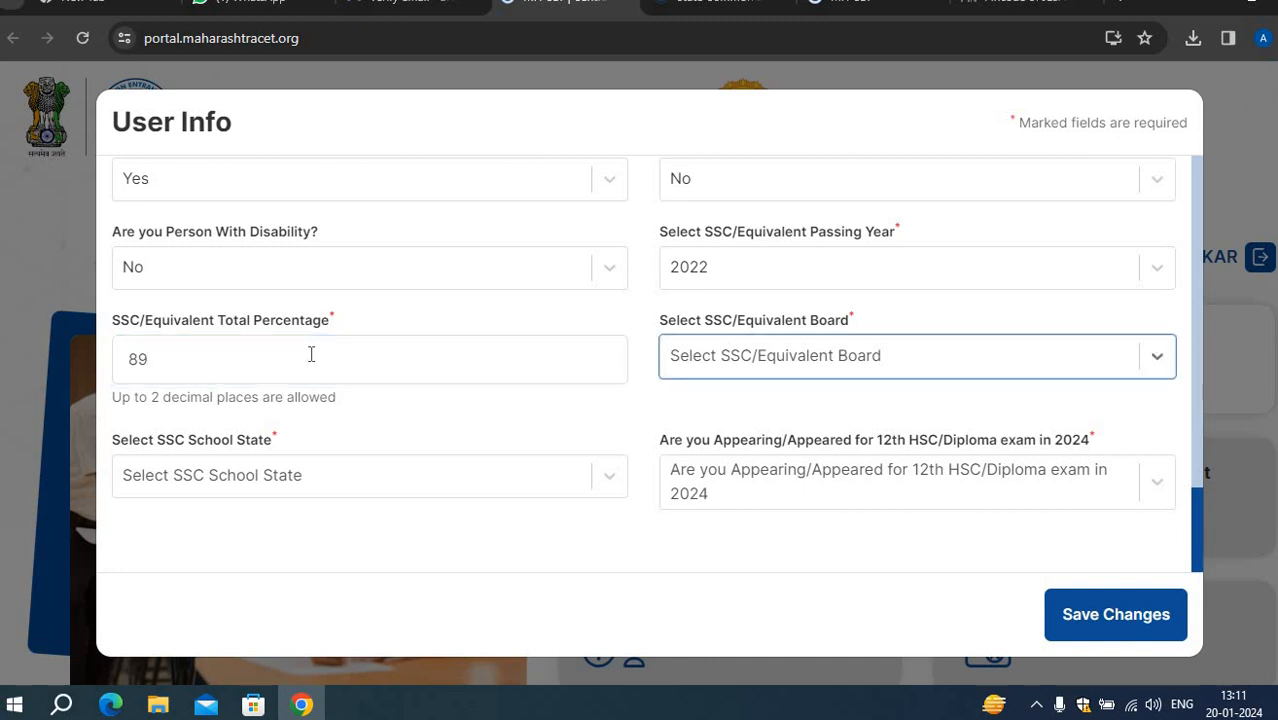
pyautogui.click(1160, 362)
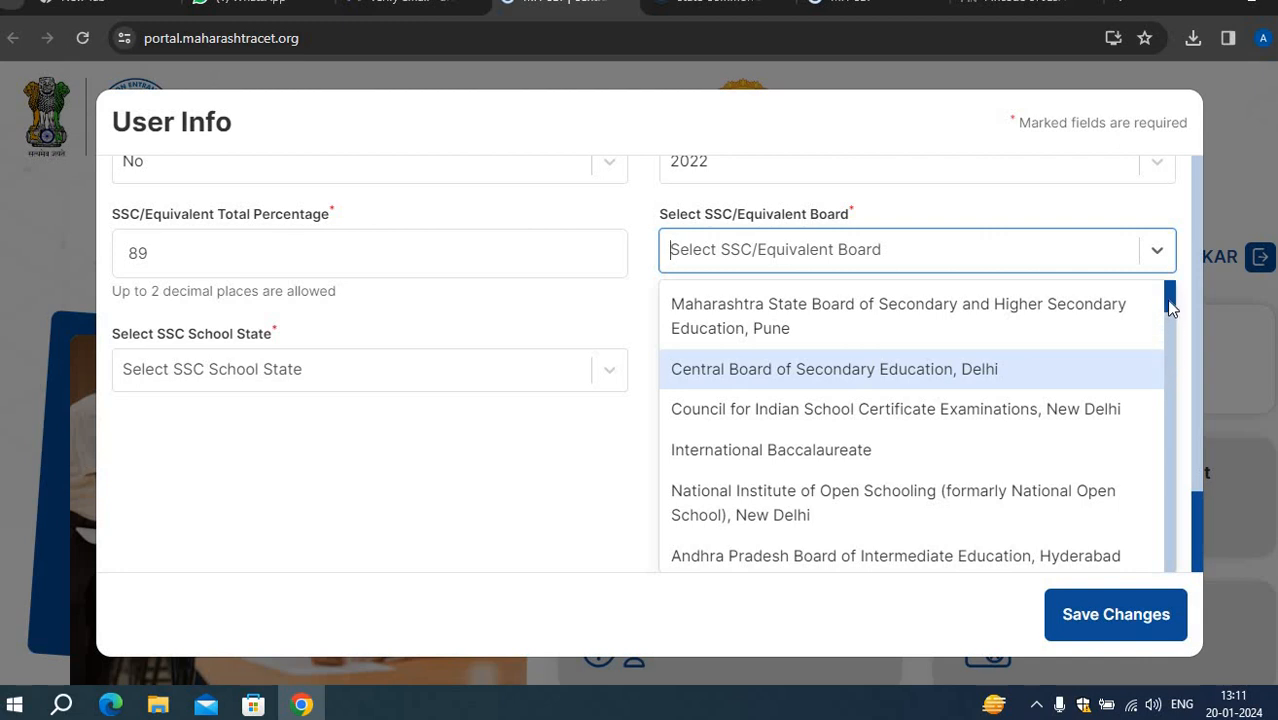
pyautogui.moveTo(1166, 300); pyautogui.dragTo(1184, 563)
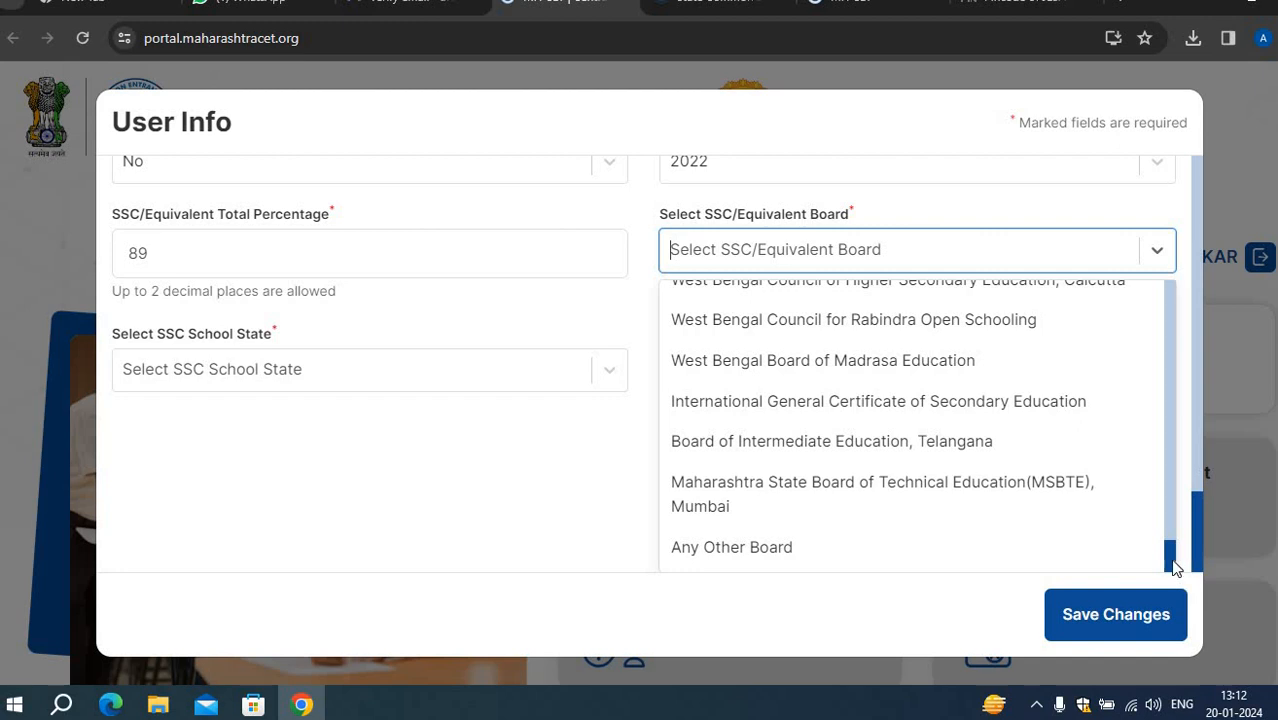
pyautogui.moveTo(1172, 557); pyautogui.dragTo(1161, 286)
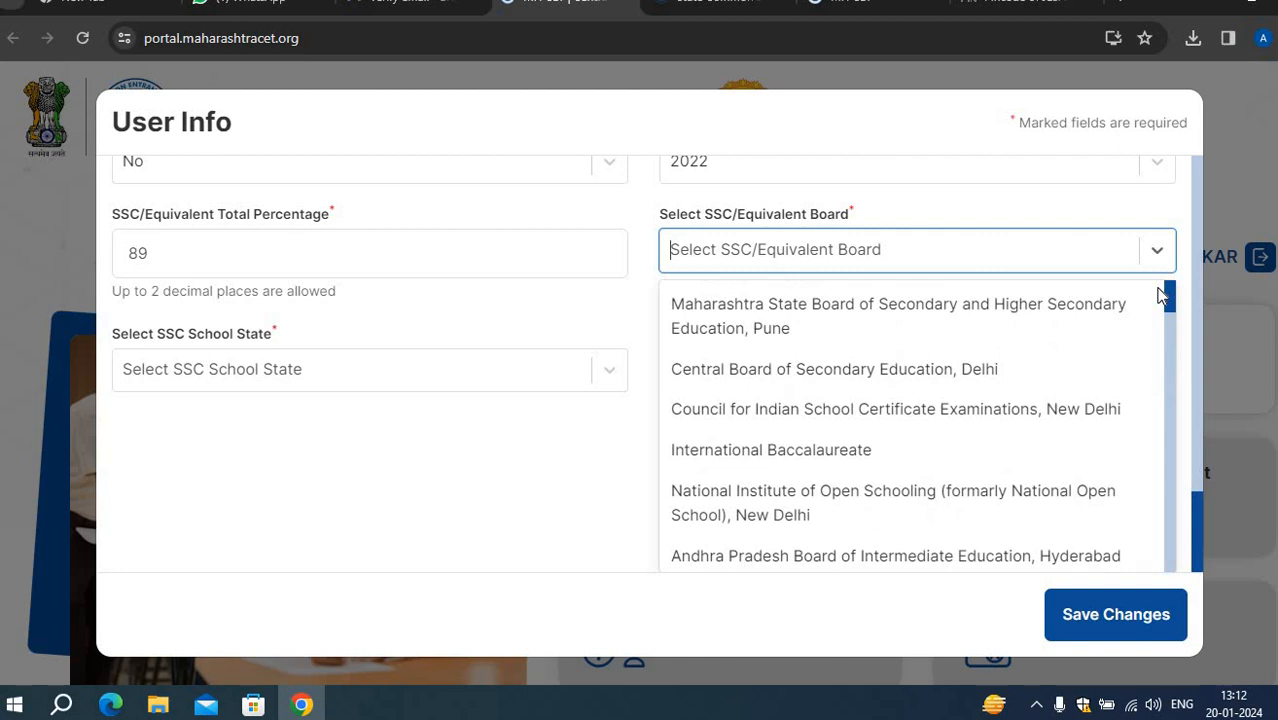
pyautogui.click(1014, 330)
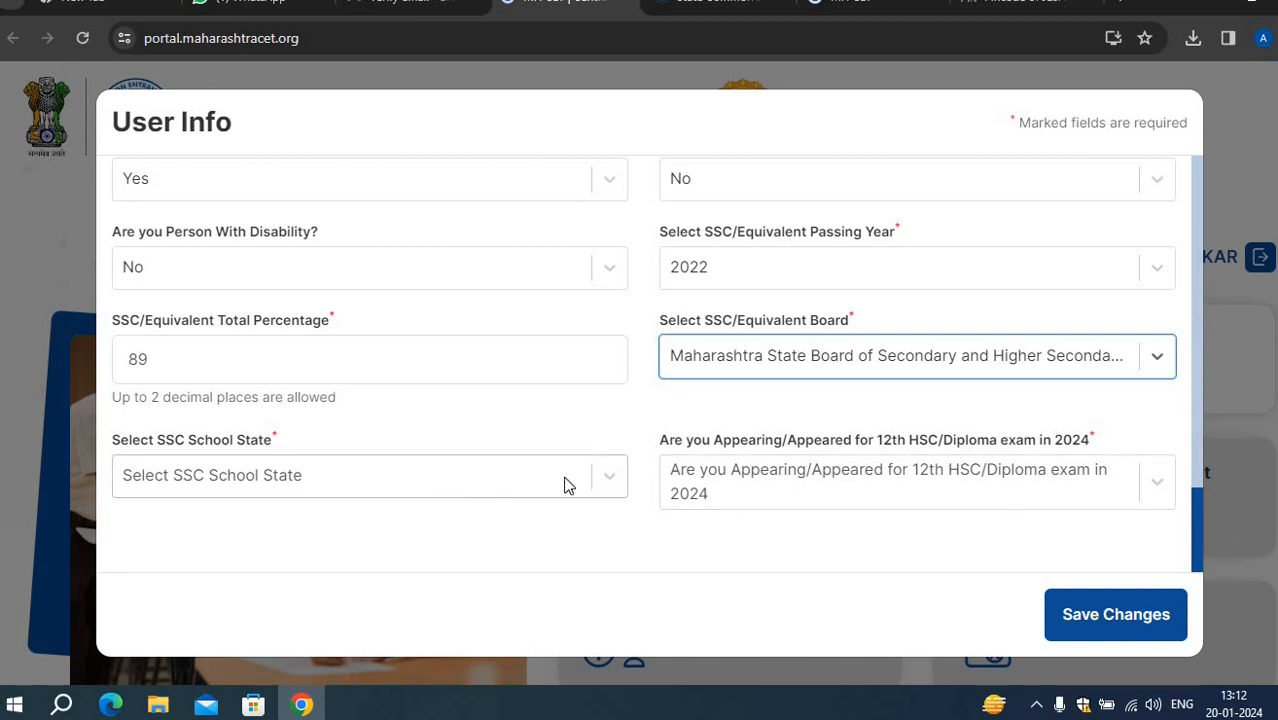
# Set SSC school state to Maharashtra, answer Yes for HSC 2024, and save the profile
pyautogui.click(608, 481)
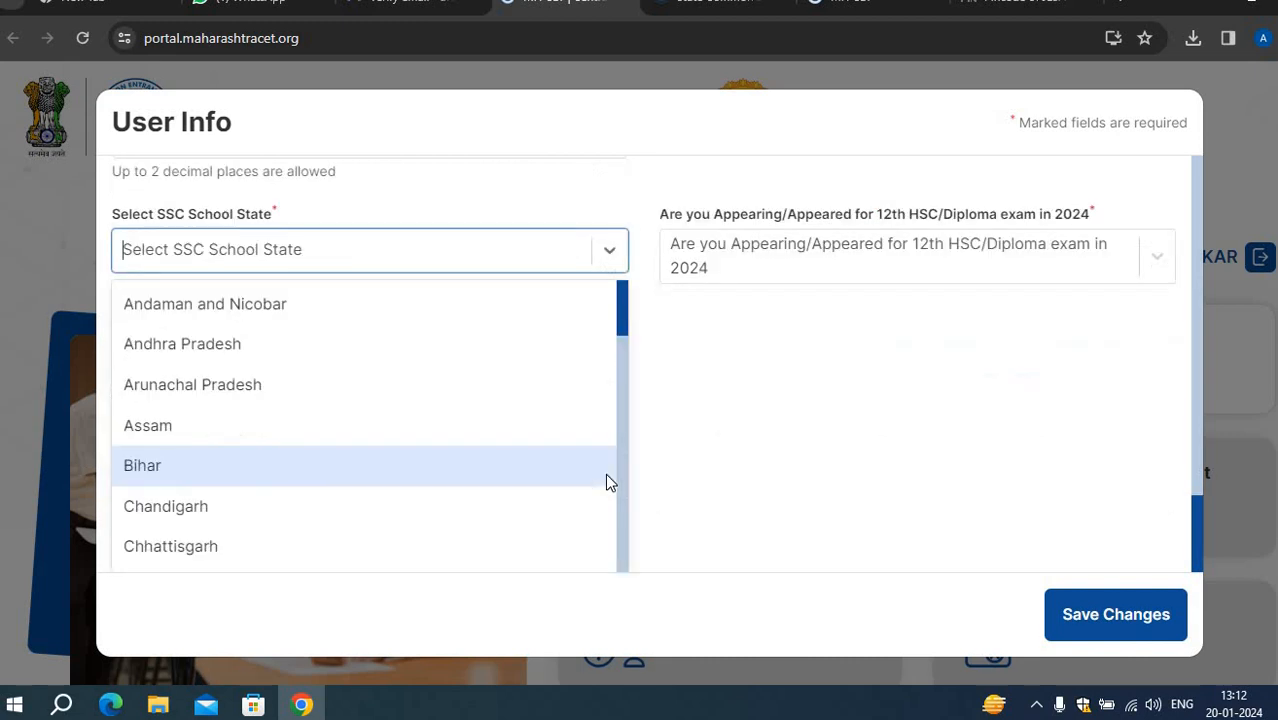
pyautogui.click(383, 259)
pyautogui.write('MA')
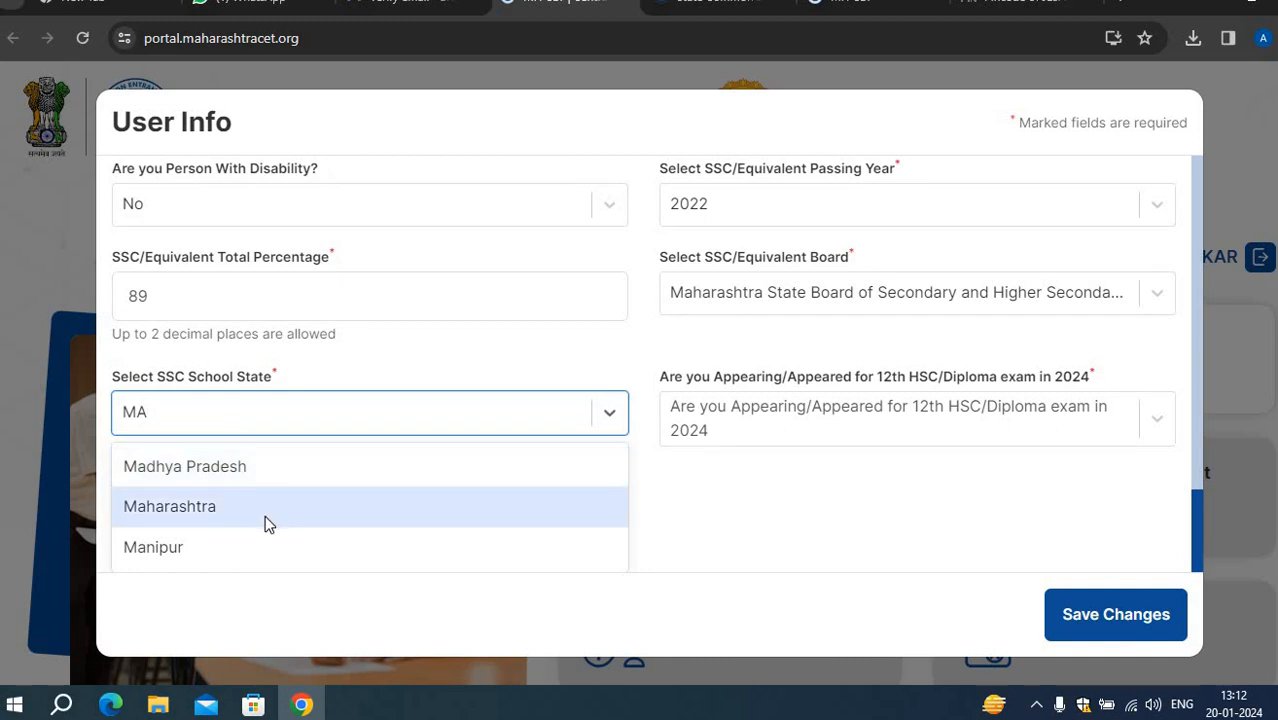
pyautogui.click(266, 510)
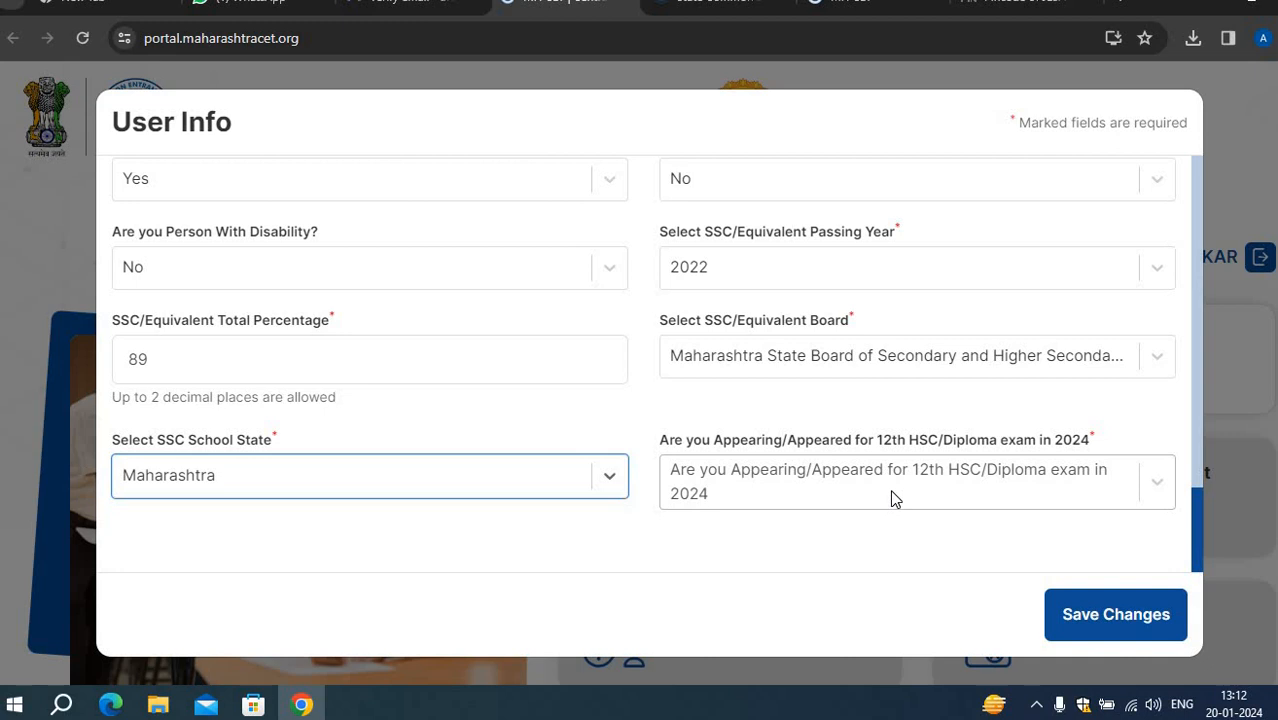
pyautogui.click(1152, 488)
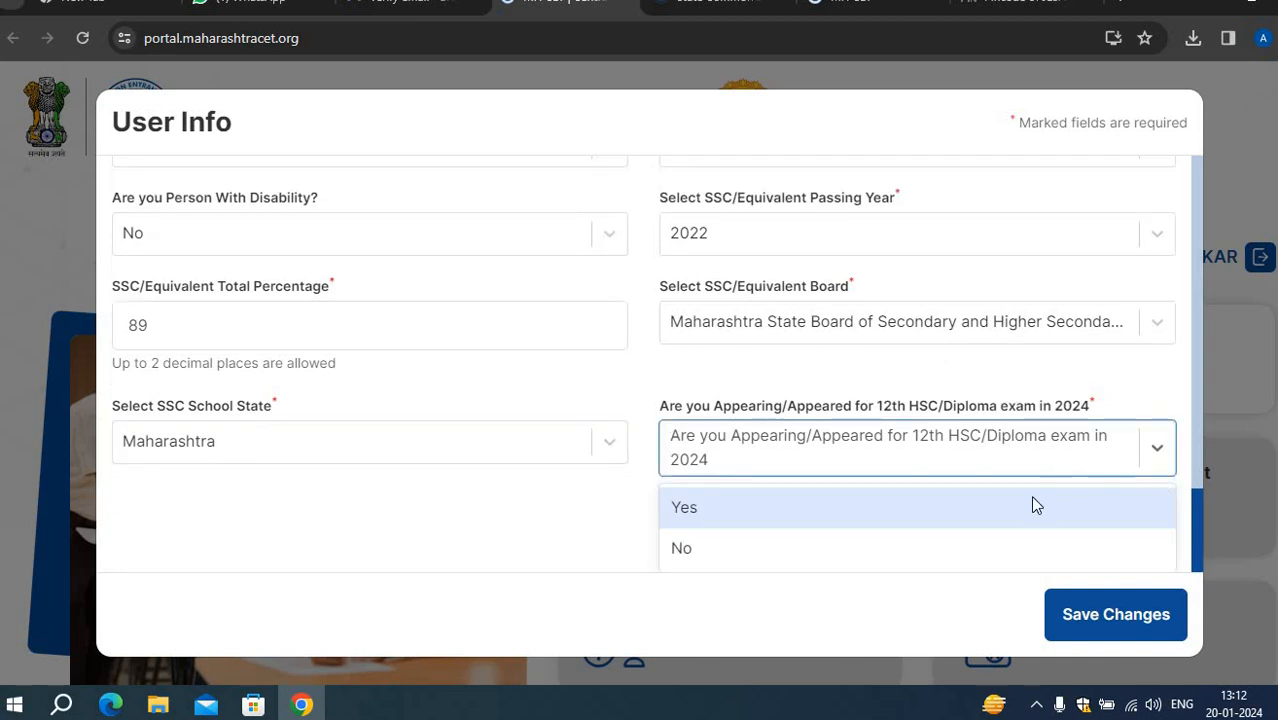
pyautogui.click(900, 510)
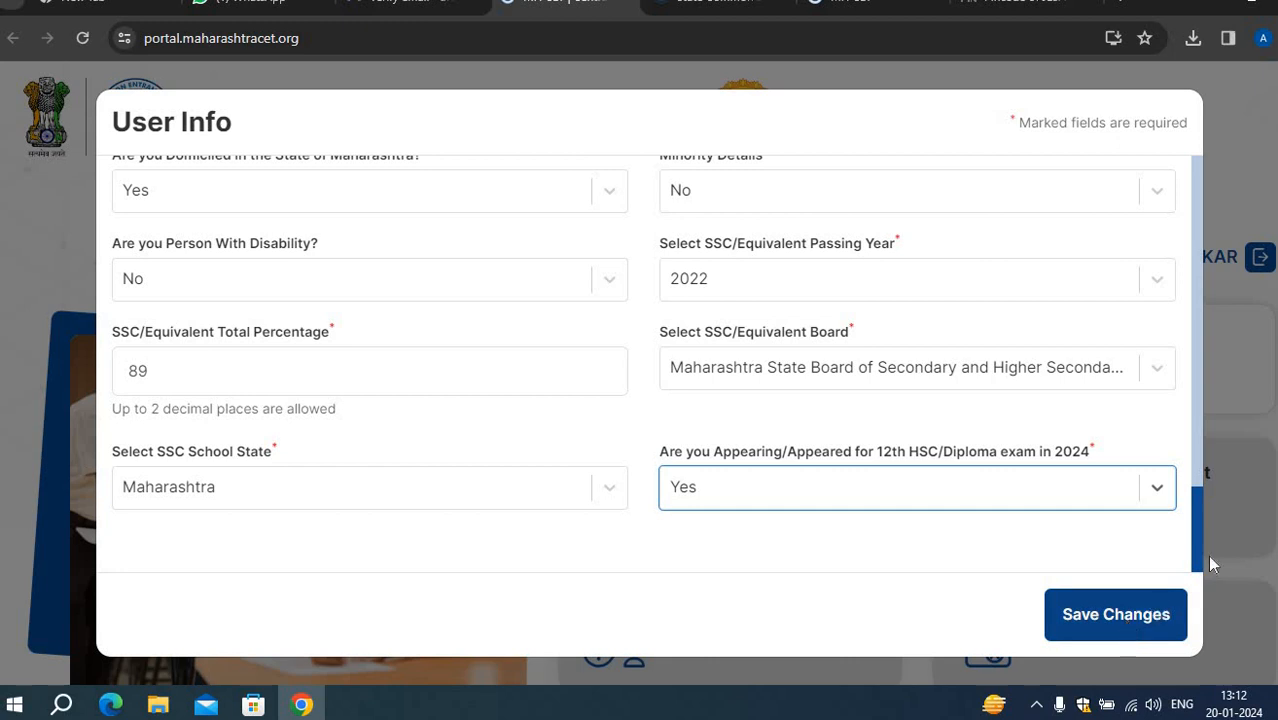
pyautogui.moveTo(1200, 545); pyautogui.dragTo(1218, 584)
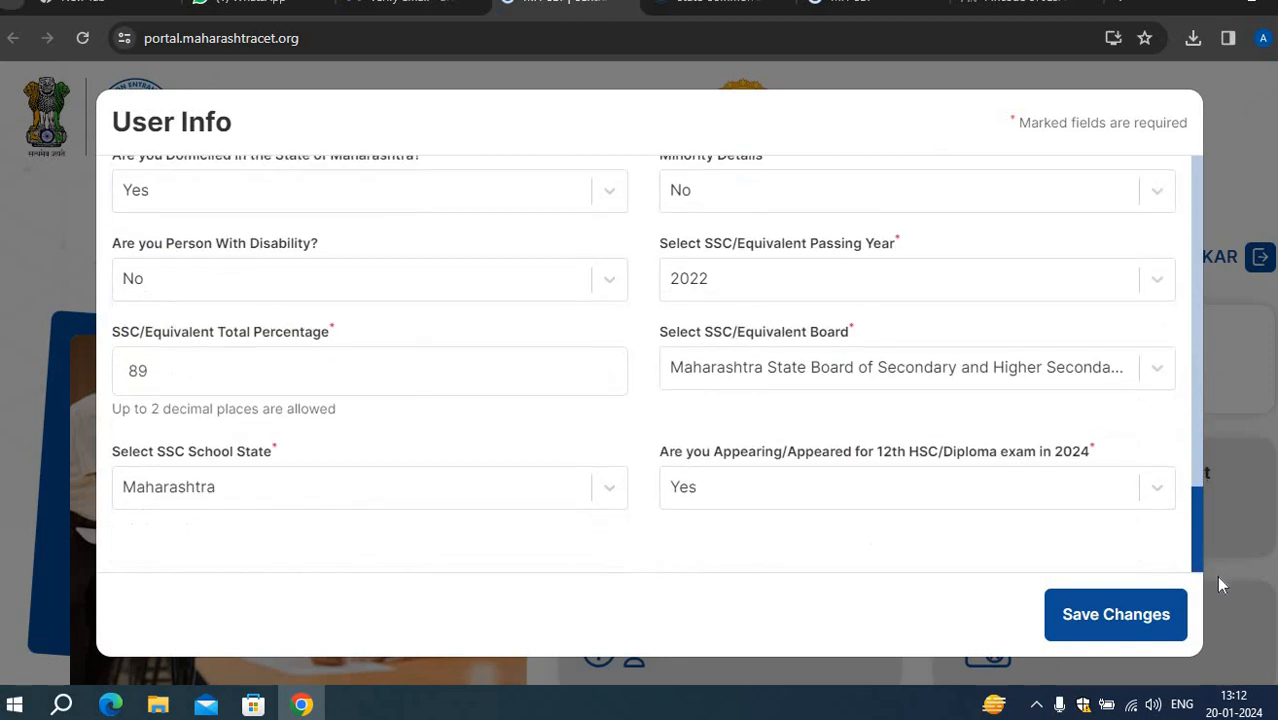
pyautogui.click(1112, 618)
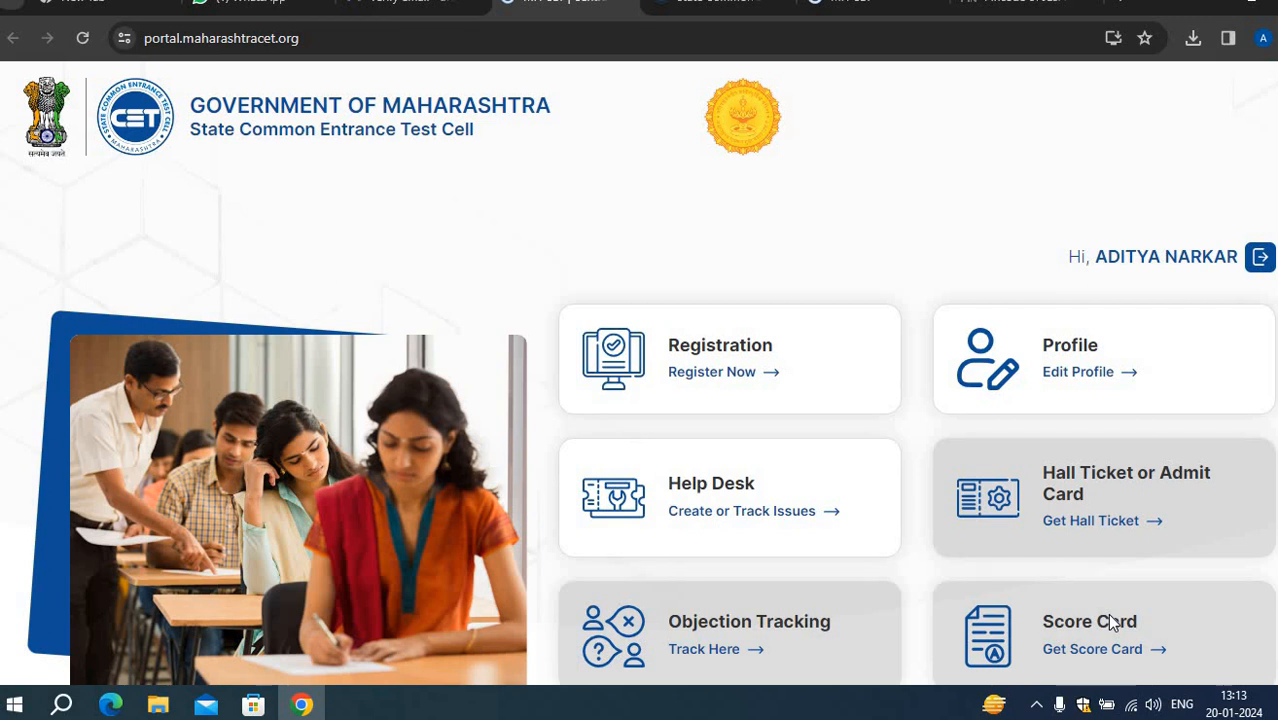
# Begin registration for MHT-CET 2024 under Technical Education UG
pyautogui.click(733, 390)
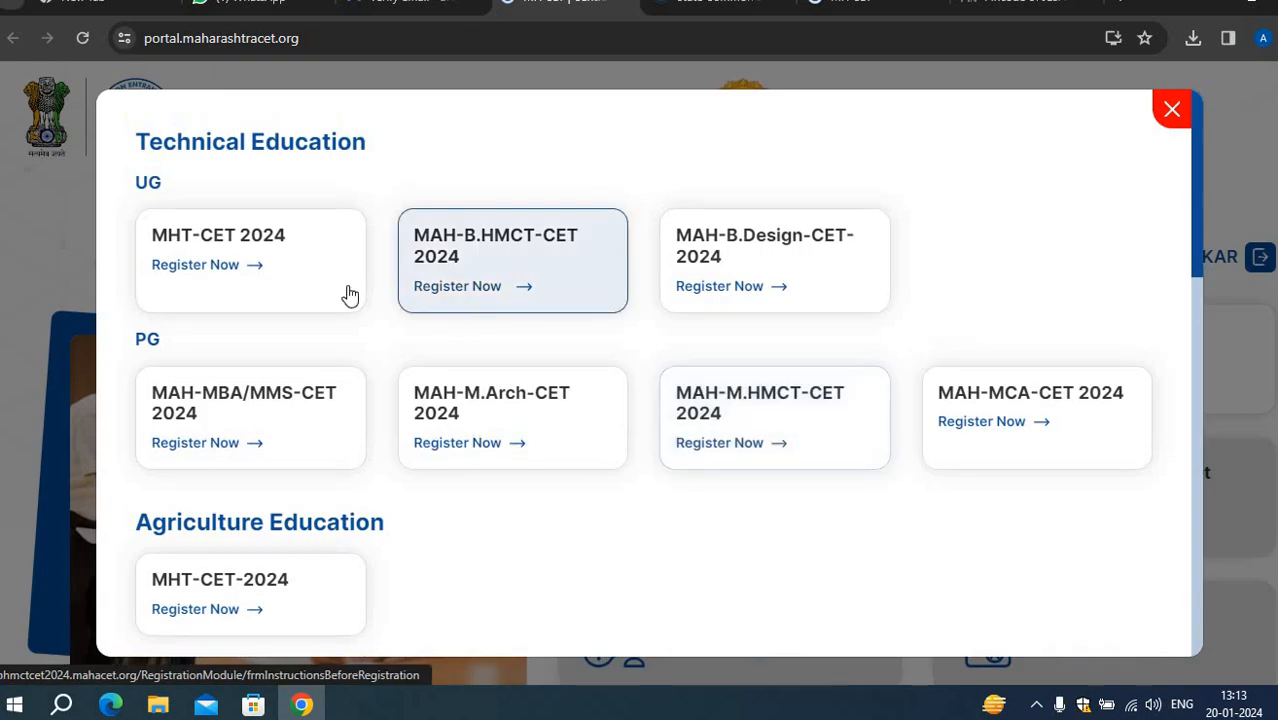
pyautogui.click(237, 288)
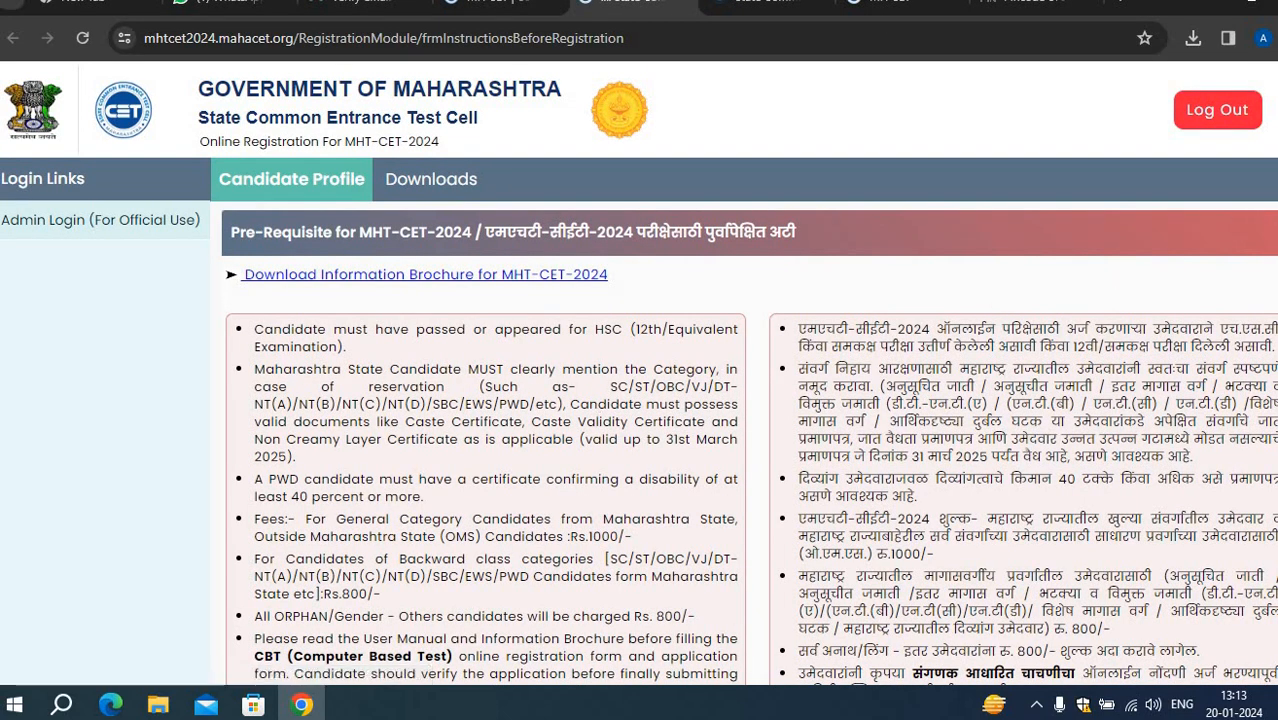
# Confirm the Information Brochure declaration and accept the MHT-CET 2024 instructions to proceed
pyautogui.scroll(-3, 640, 420)
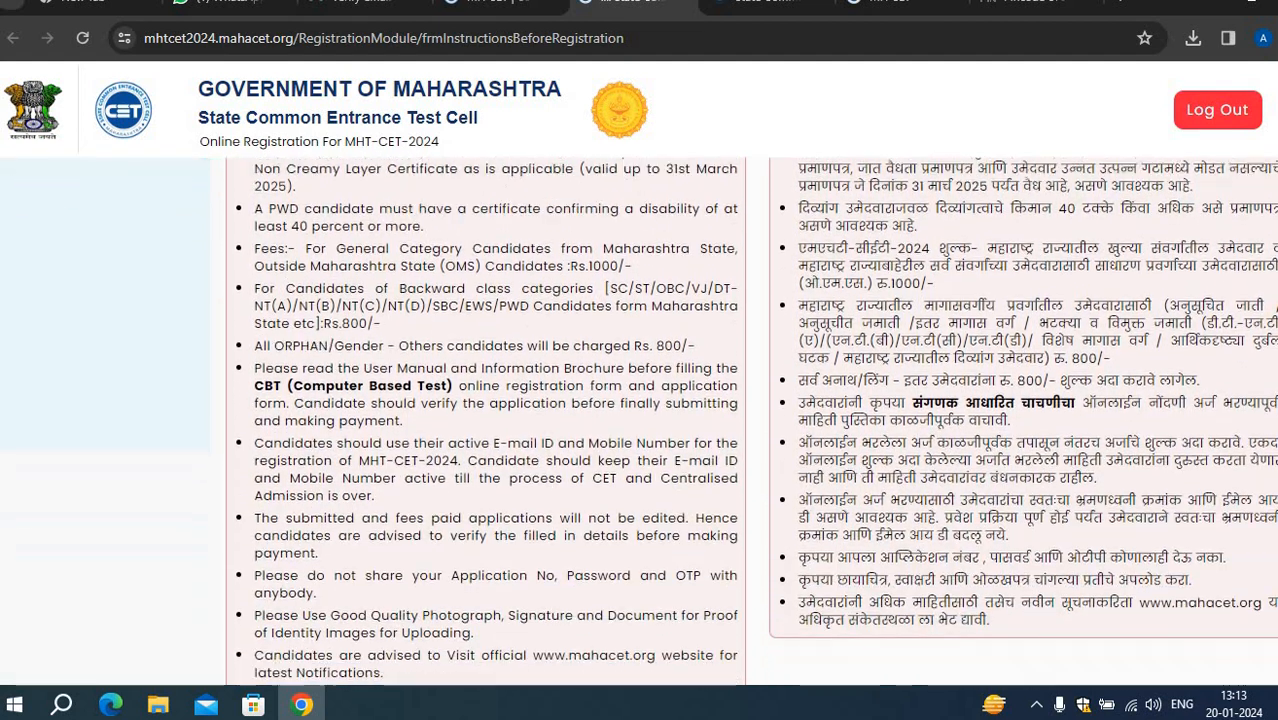
pyautogui.scroll(-3, 872, 590)
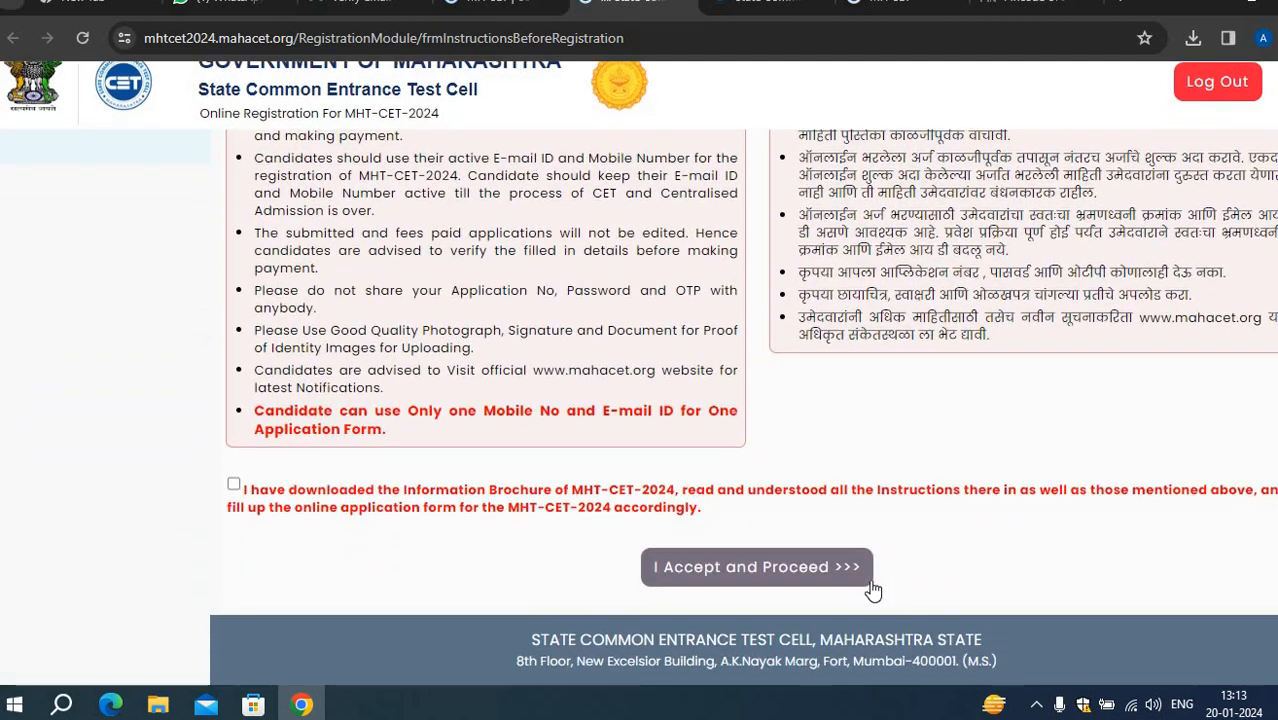
pyautogui.click(751, 574)
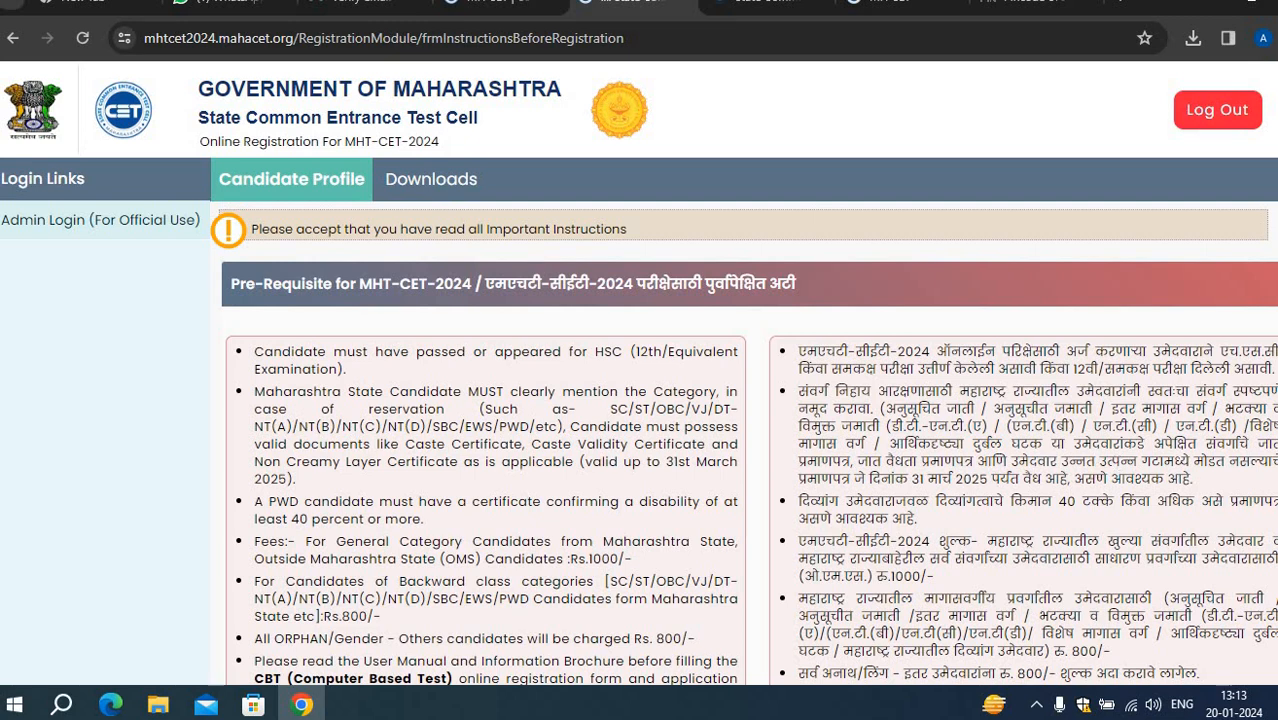
pyautogui.scroll(-5, 750, 421)
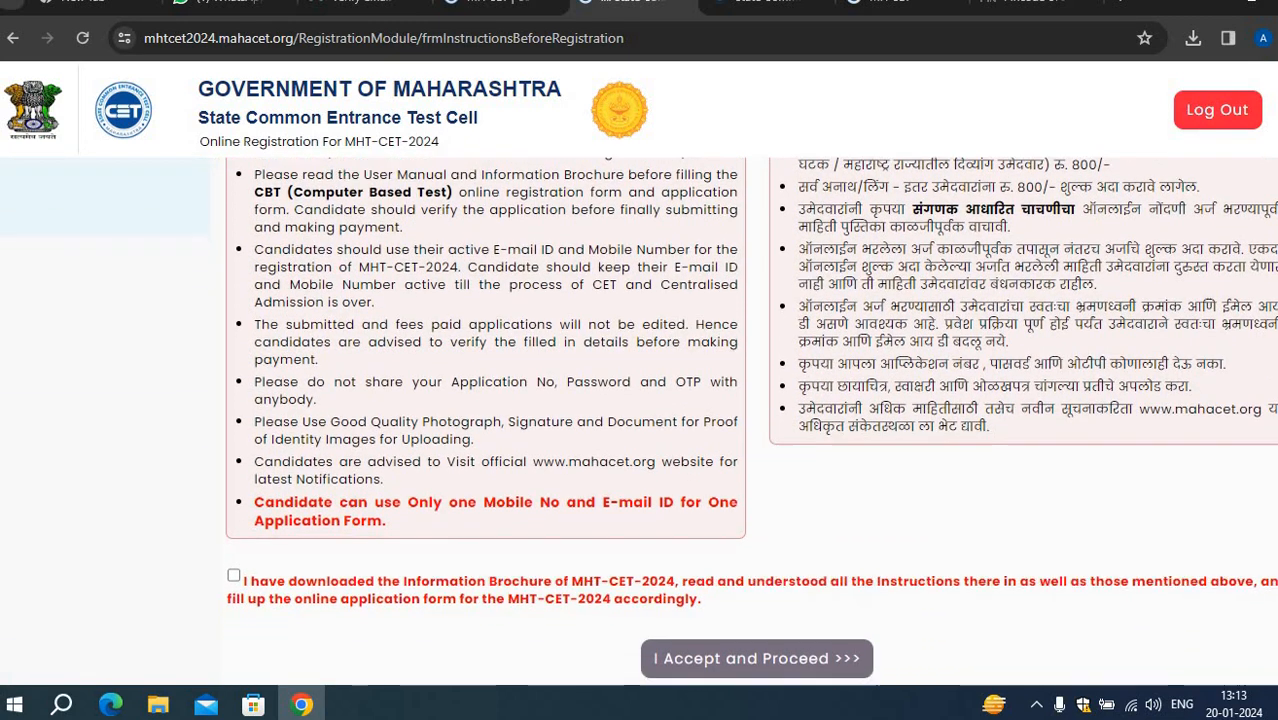
pyautogui.scroll(-1, 742, 421)
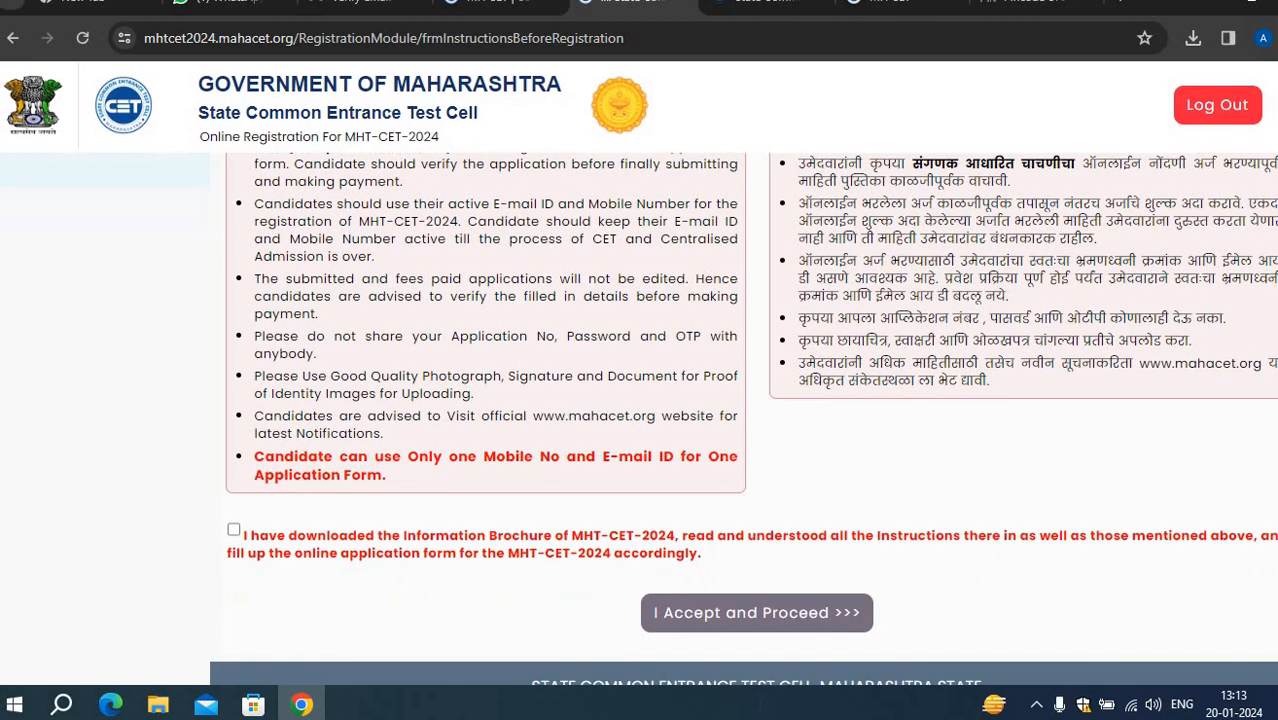
pyautogui.click(234, 531)
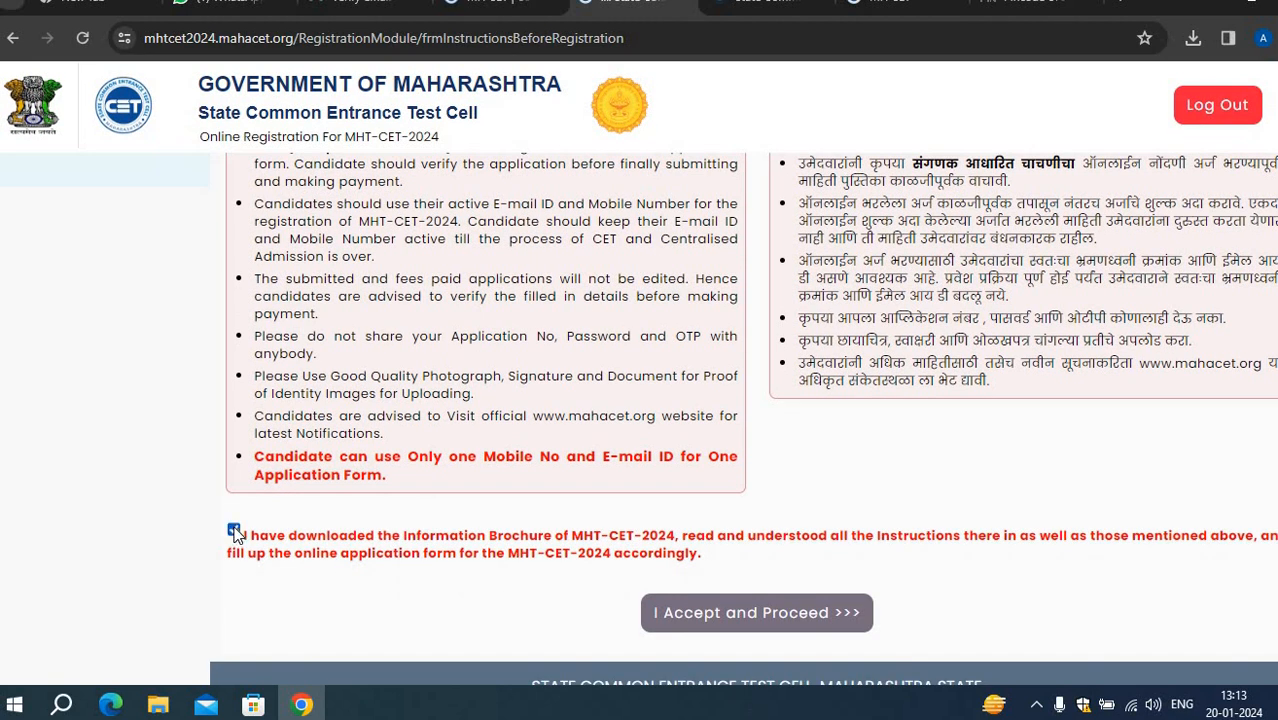
pyautogui.click(763, 613)
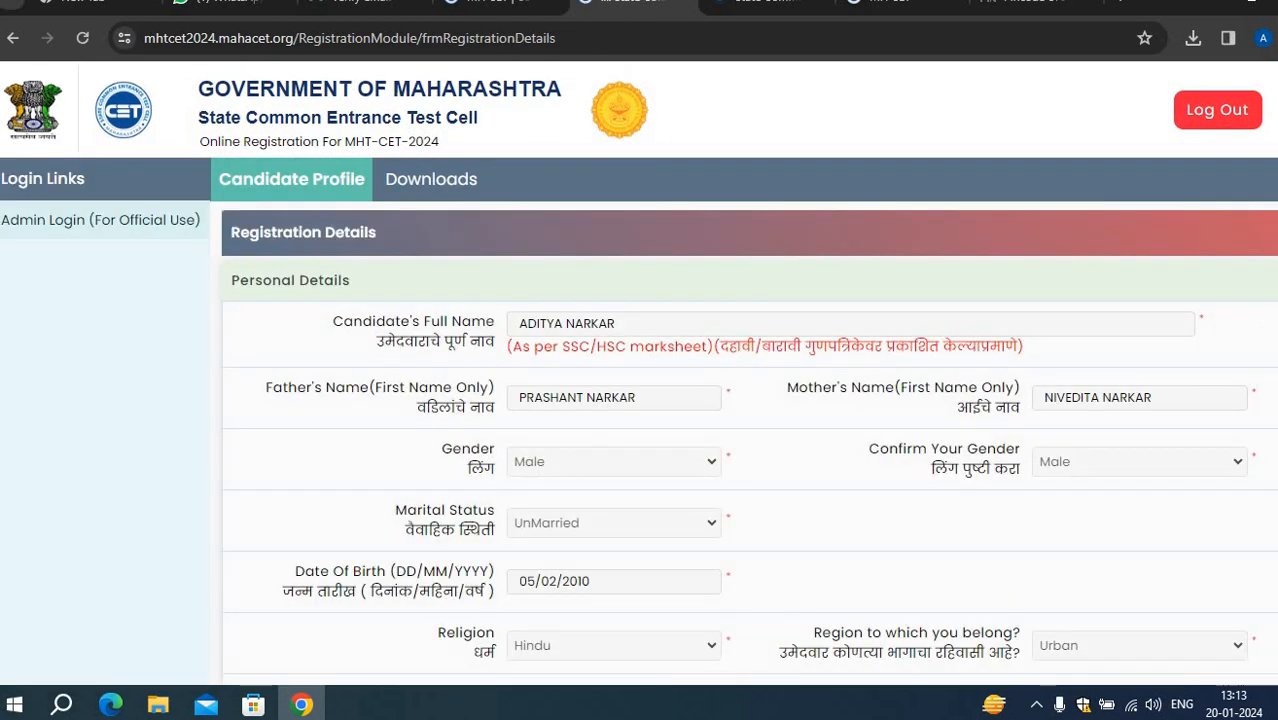
pyautogui.scroll(-1, 640, 420)
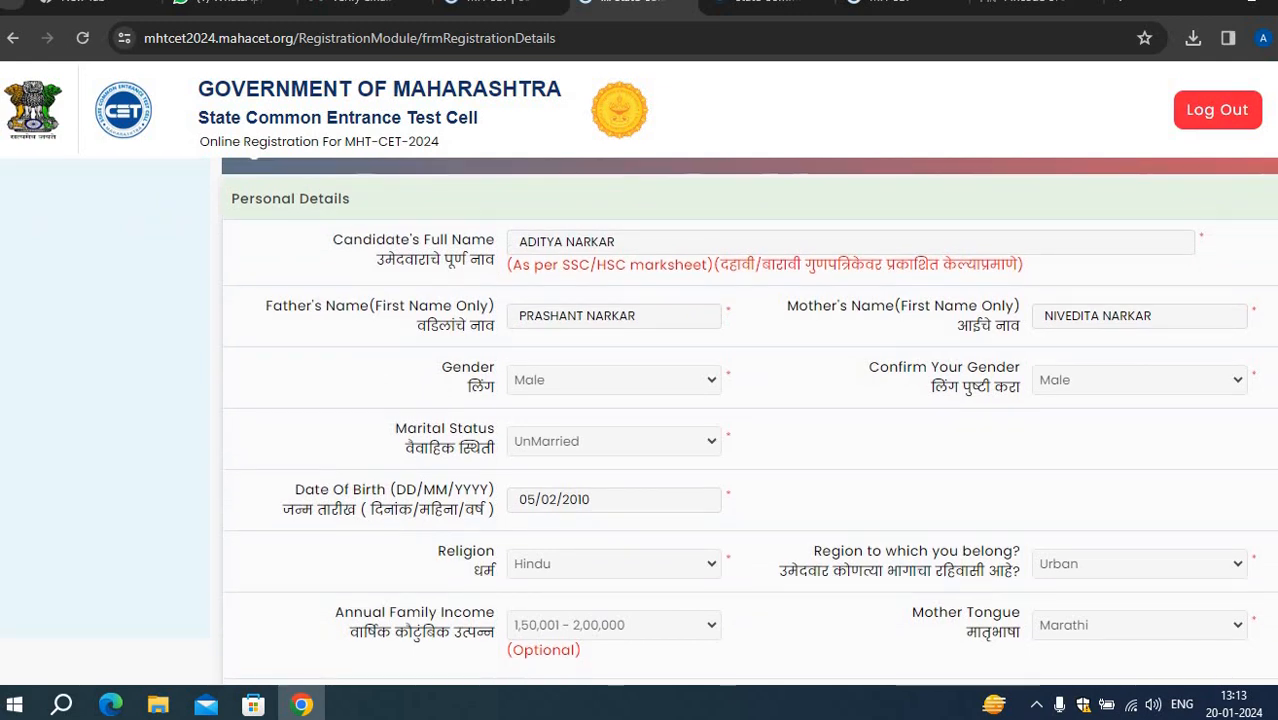
pyautogui.scroll(1, 640, 420)
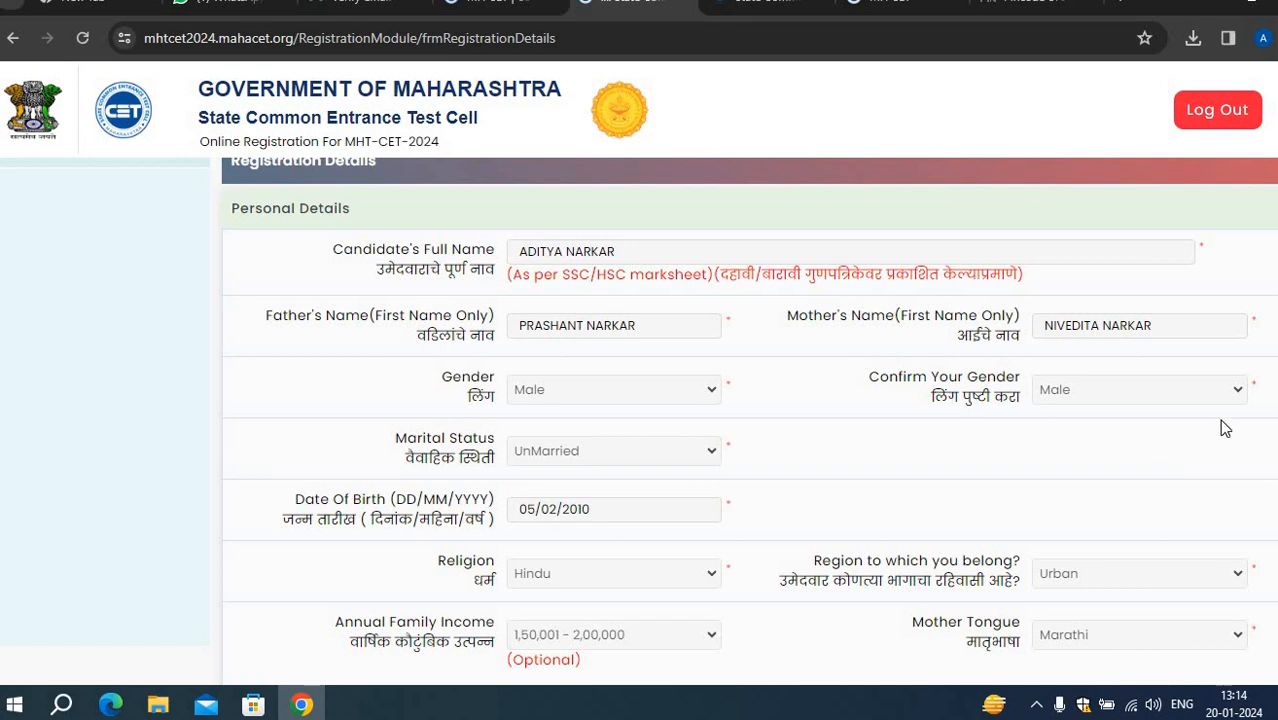
pyautogui.scroll(-3, 749, 420)
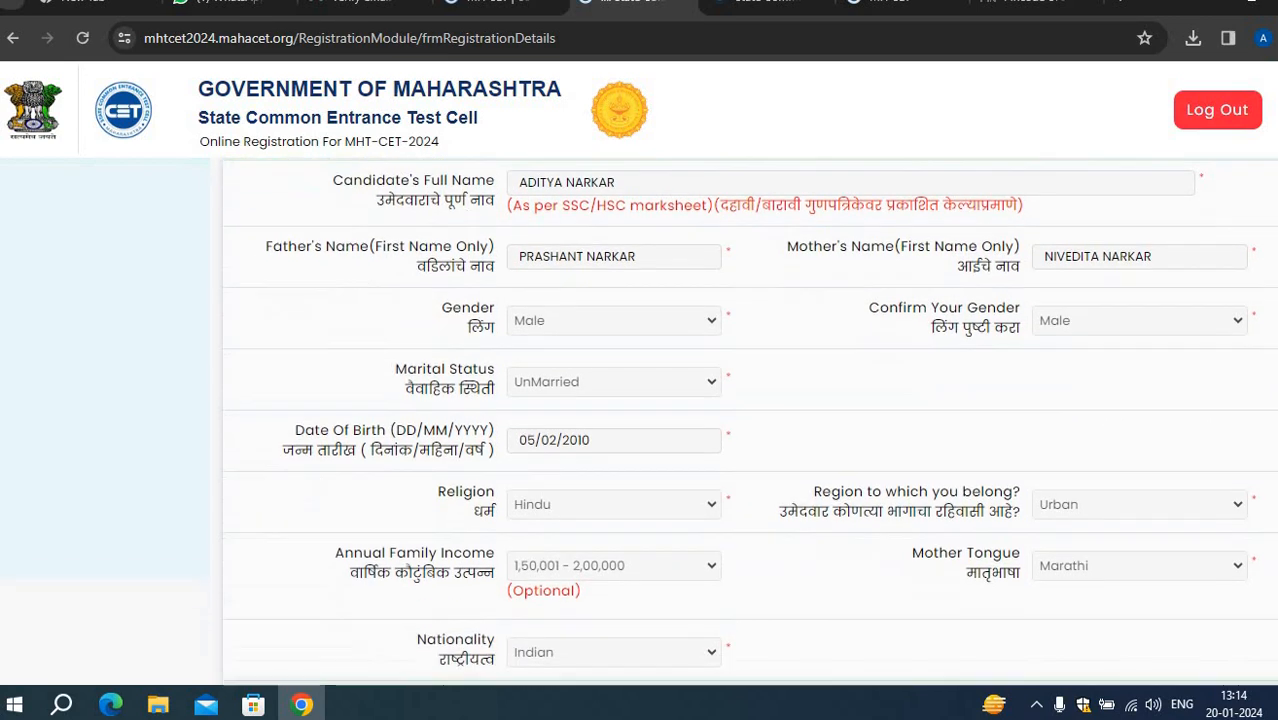
pyautogui.scroll(-1, 749, 420)
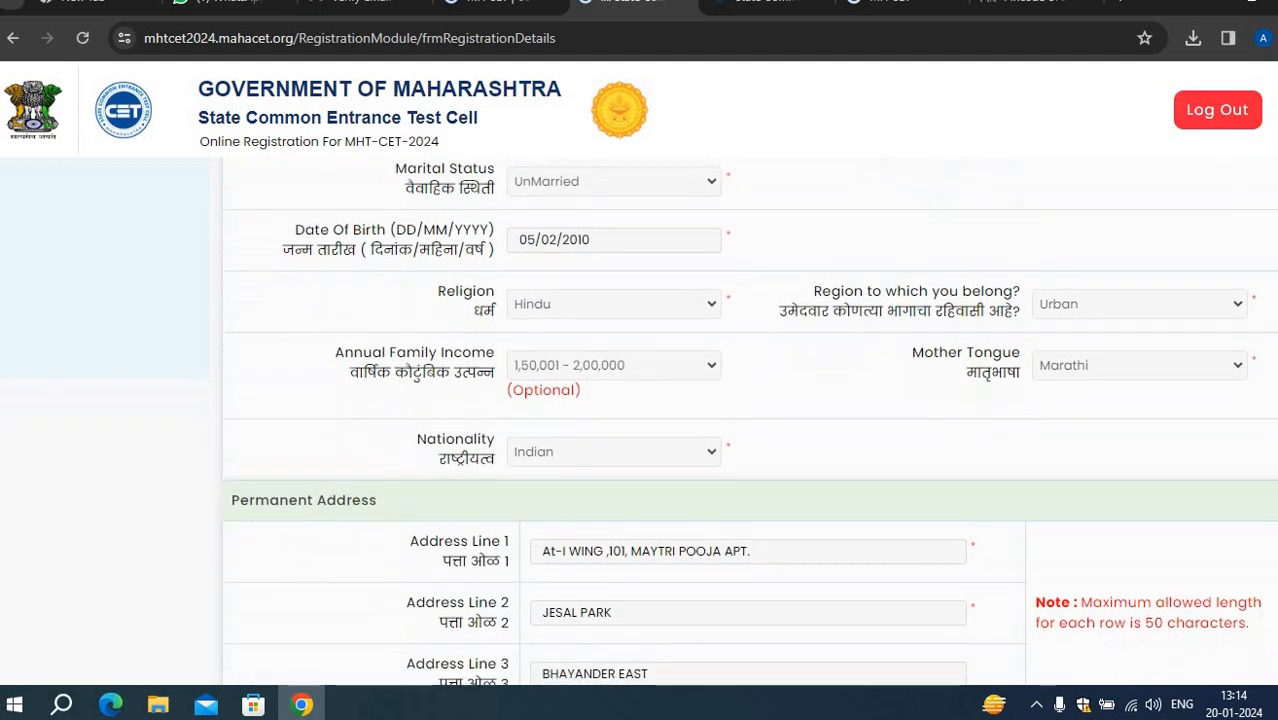
pyautogui.scroll(-1, 749, 420)
pyautogui.scroll(-3, 749, 420)
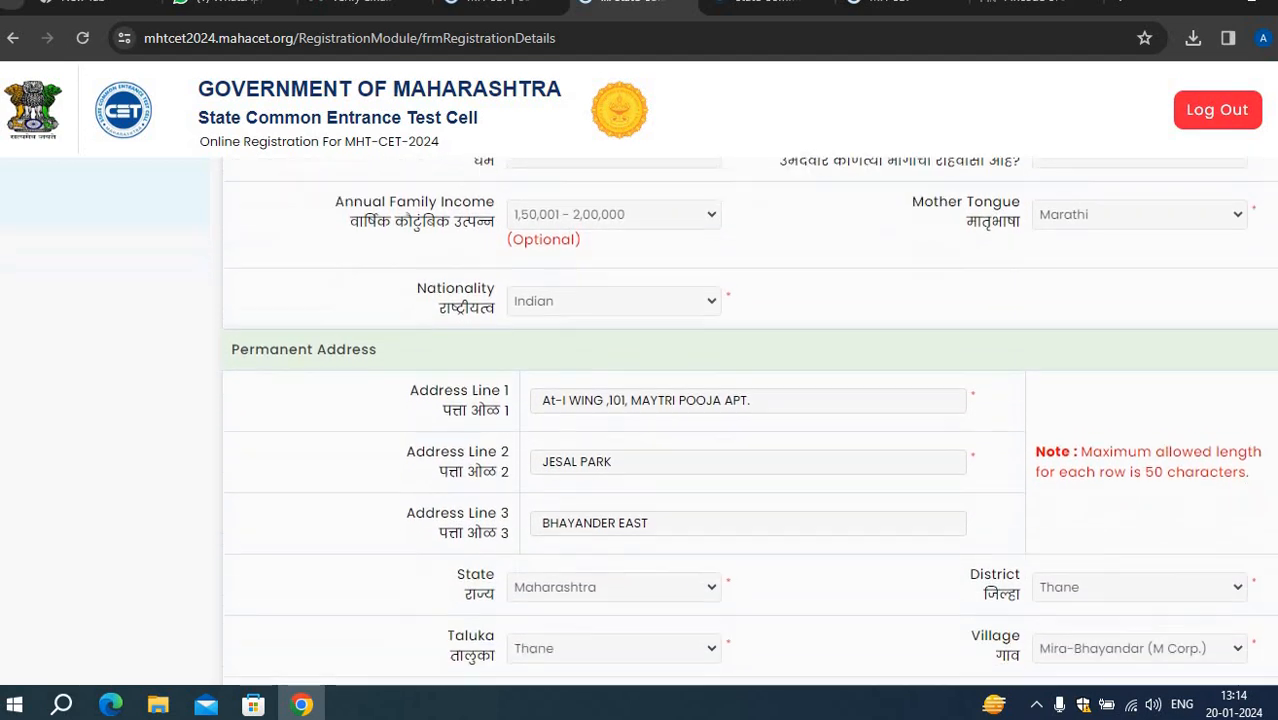
pyautogui.scroll(-5, 749, 420)
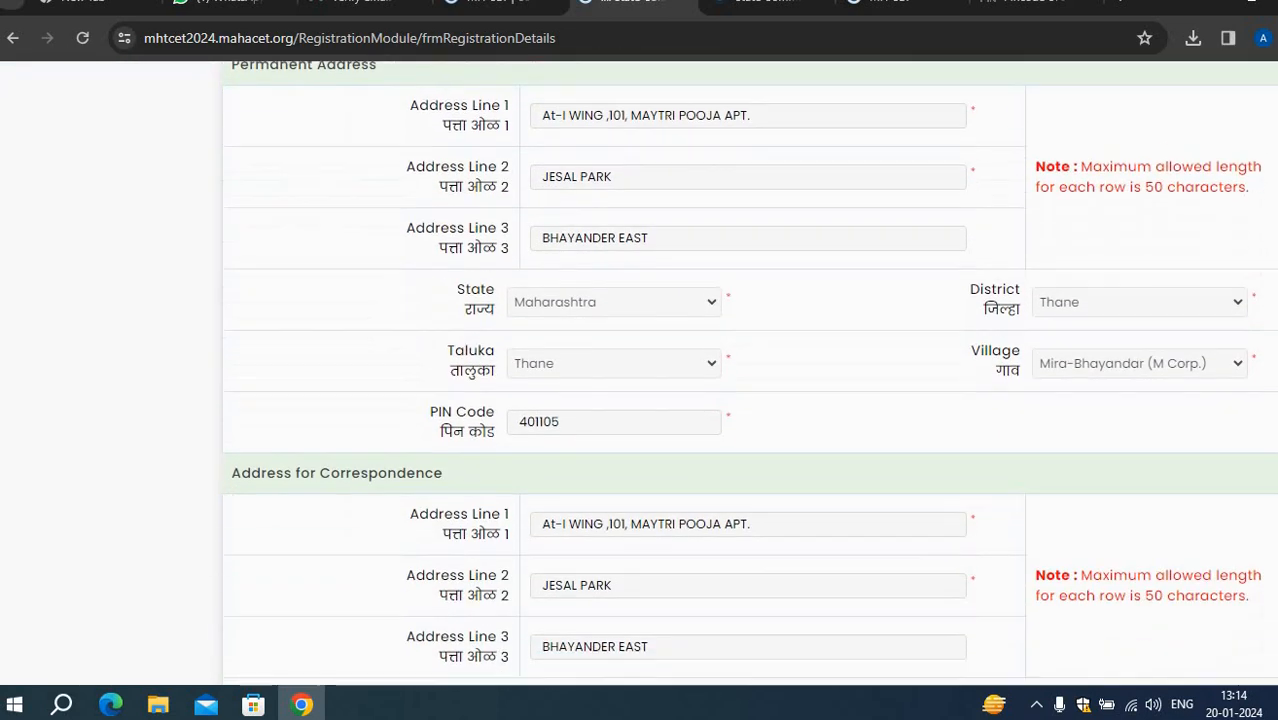
pyautogui.scroll(-4, 749, 420)
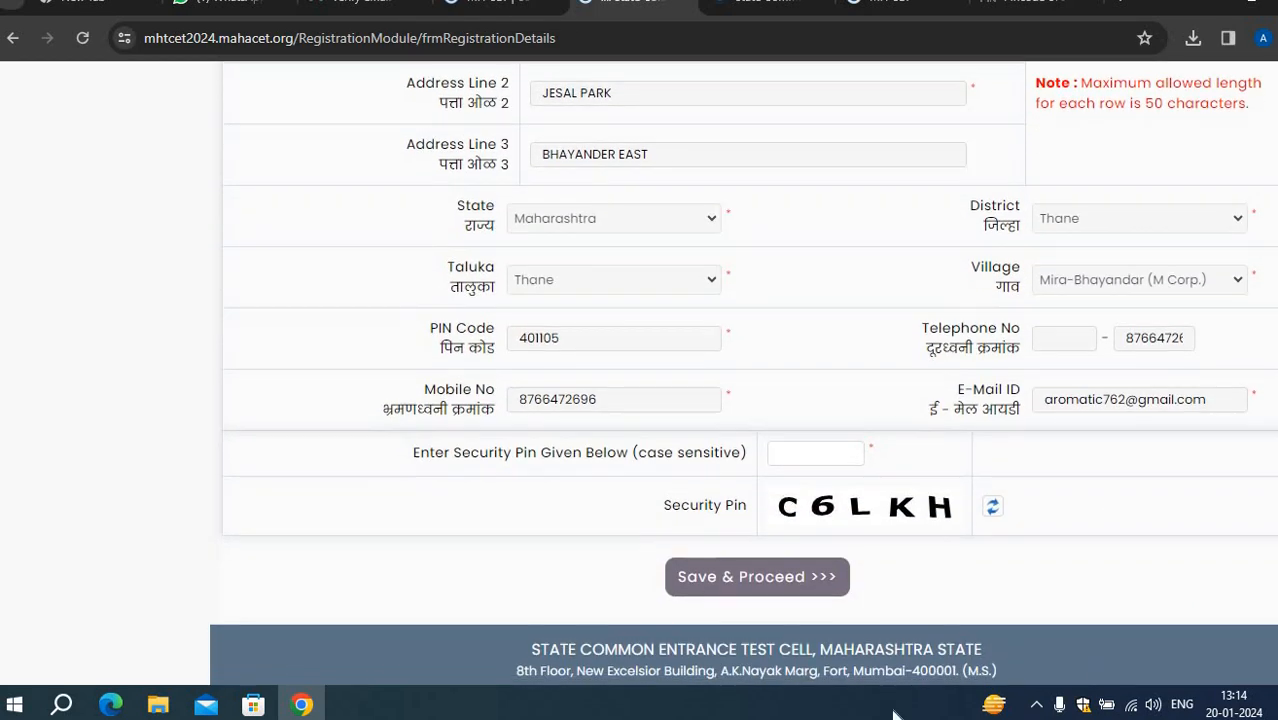
# Enter the displayed security pin and save the registration details
pyautogui.click(790, 459)
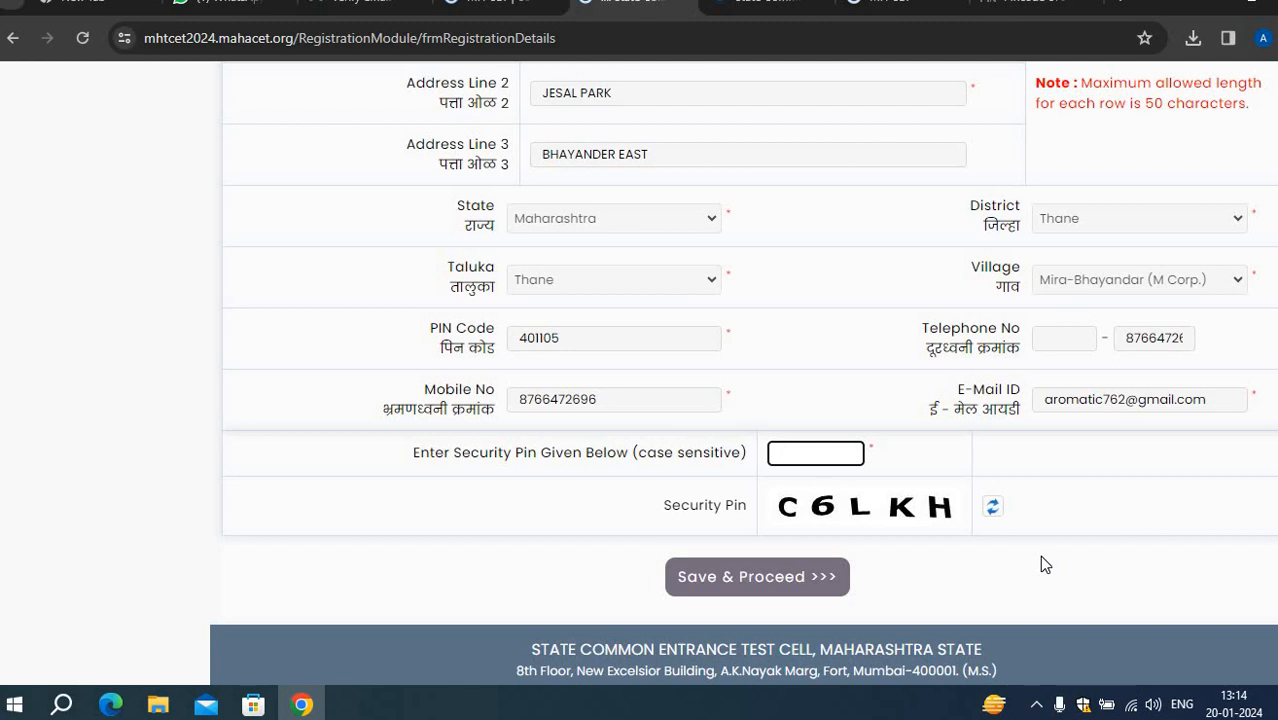
pyautogui.write('C6')
pyautogui.press('capslock')
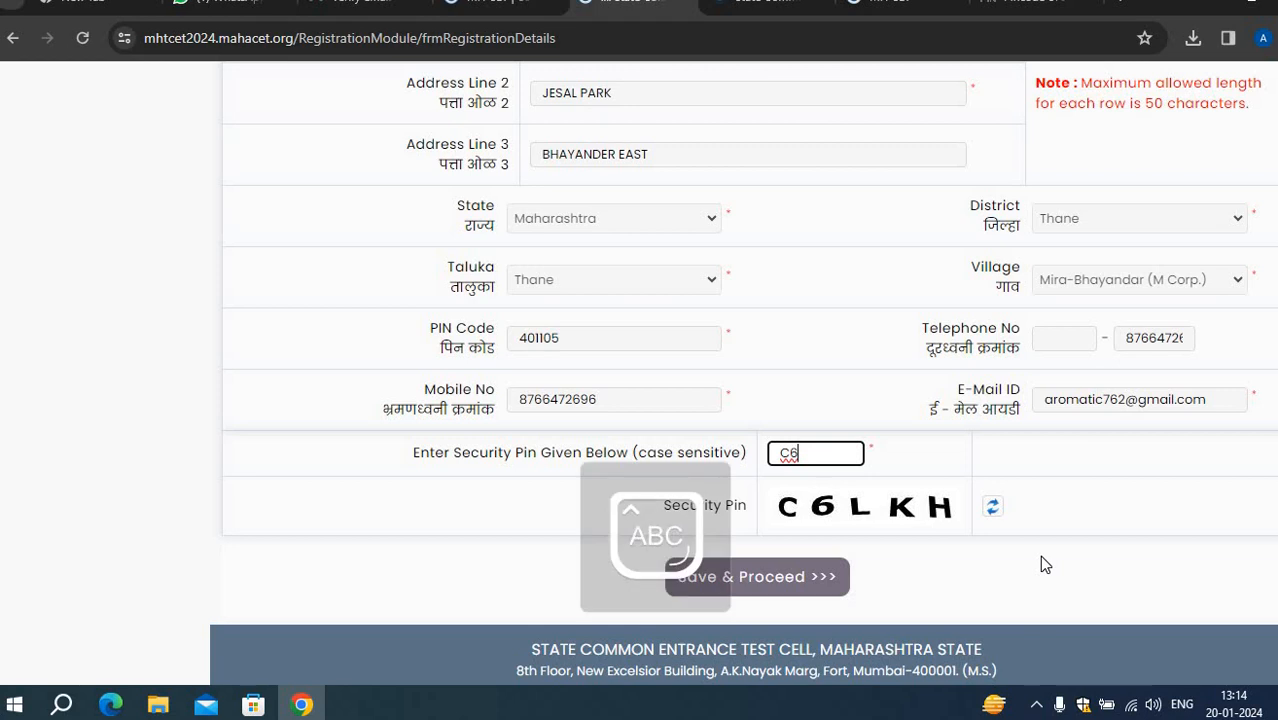
pyautogui.write('LKH')
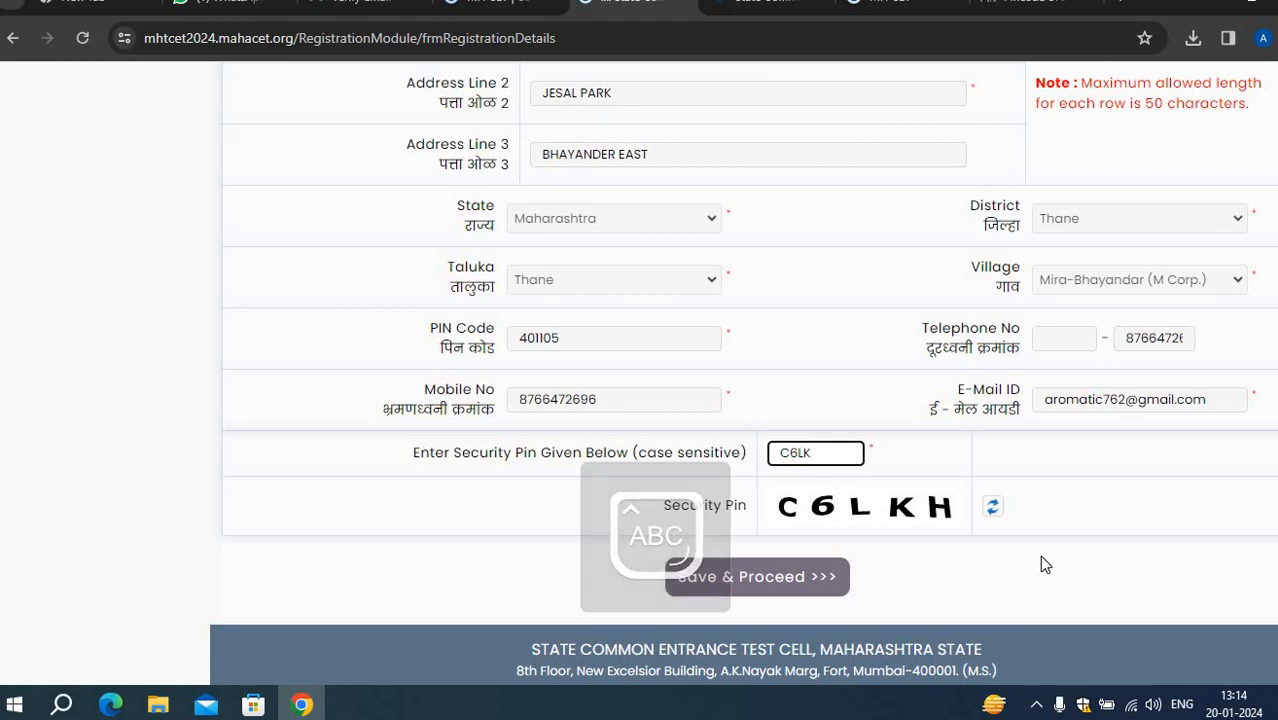
pyautogui.click(789, 578)
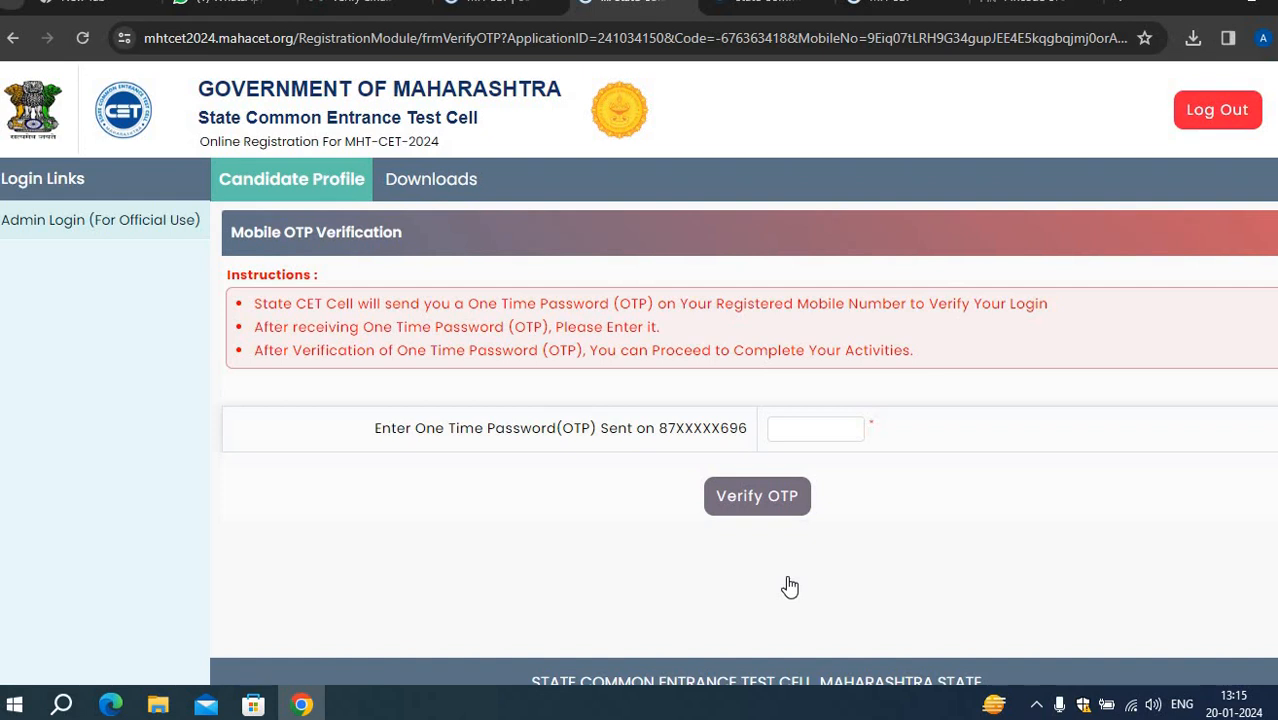
# Enter the OTP received on the registered mobile and verify it
pyautogui.click(812, 435)
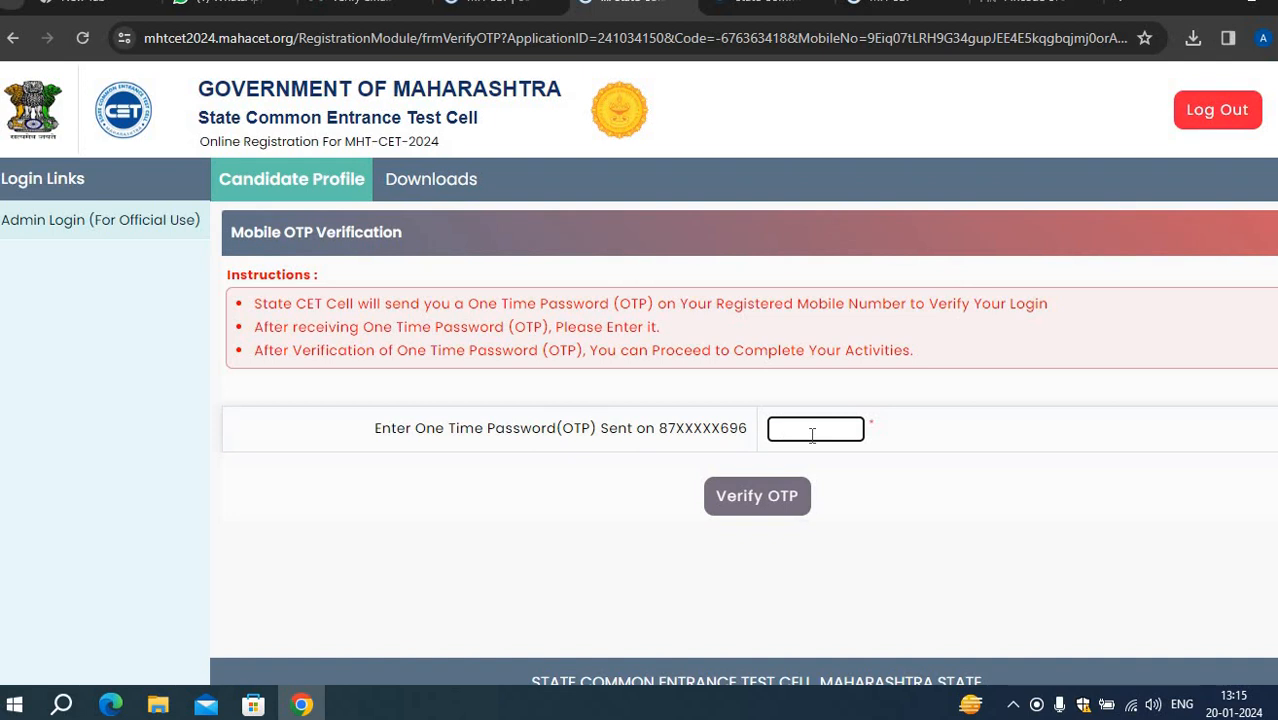
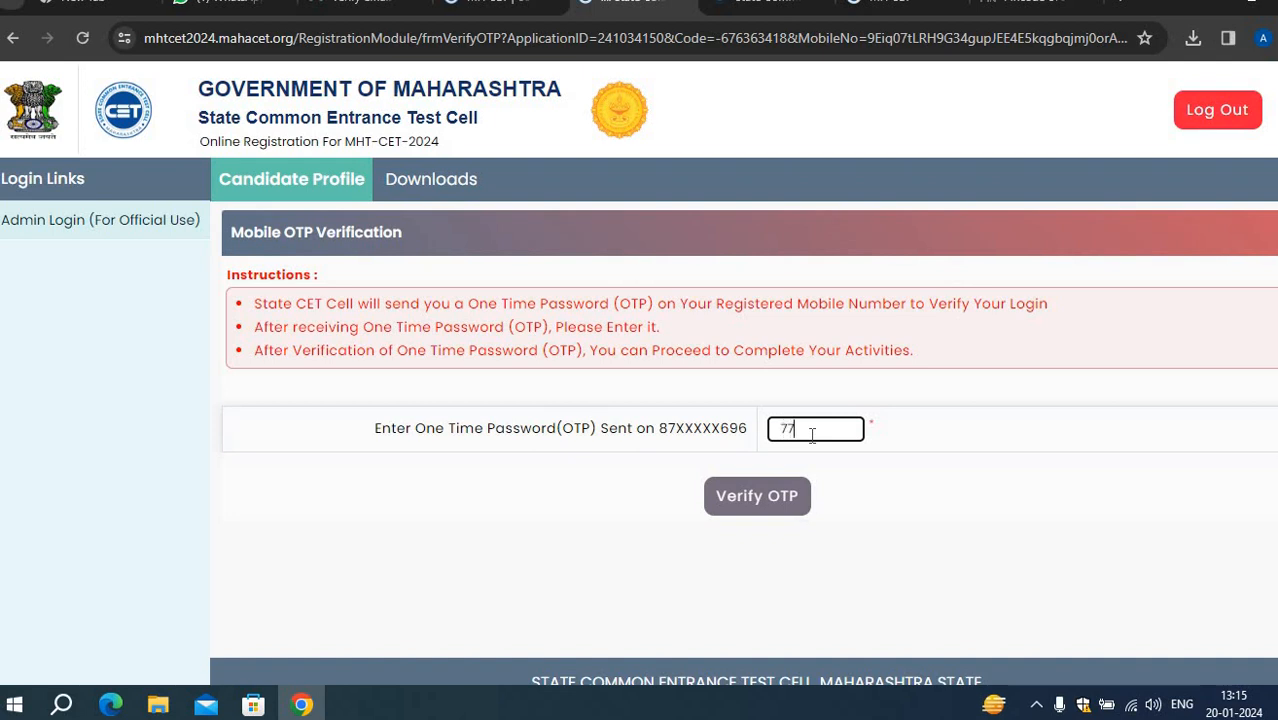
pyautogui.click(779, 512)
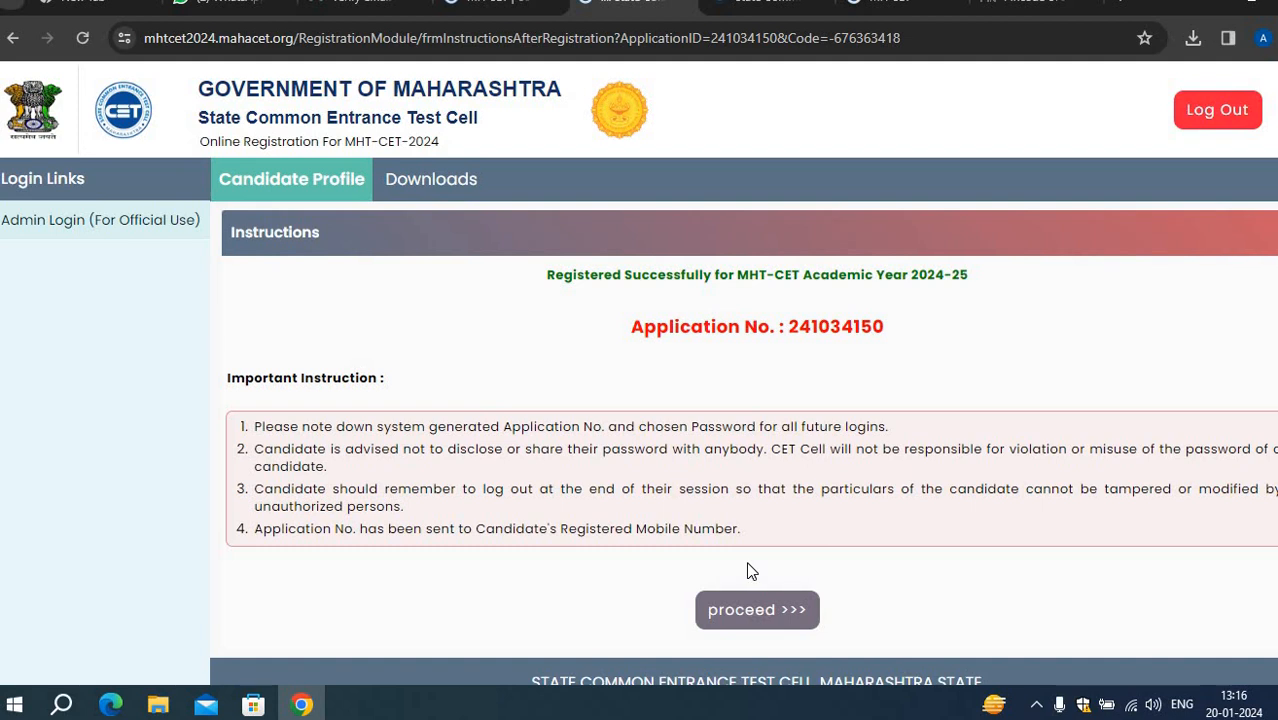
# Proceed past the registration confirmation and open Step 2, Domicile and Category Details
pyautogui.click(741, 628)
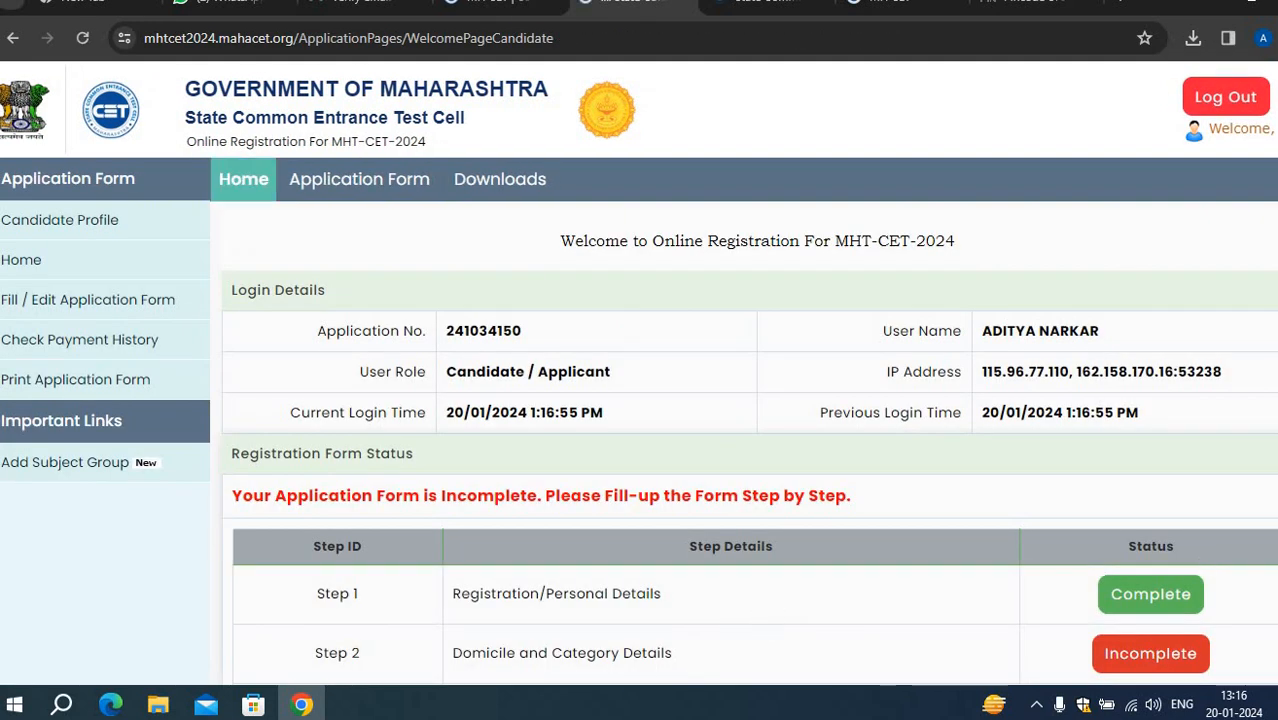
pyautogui.scroll(-2, 638, 420)
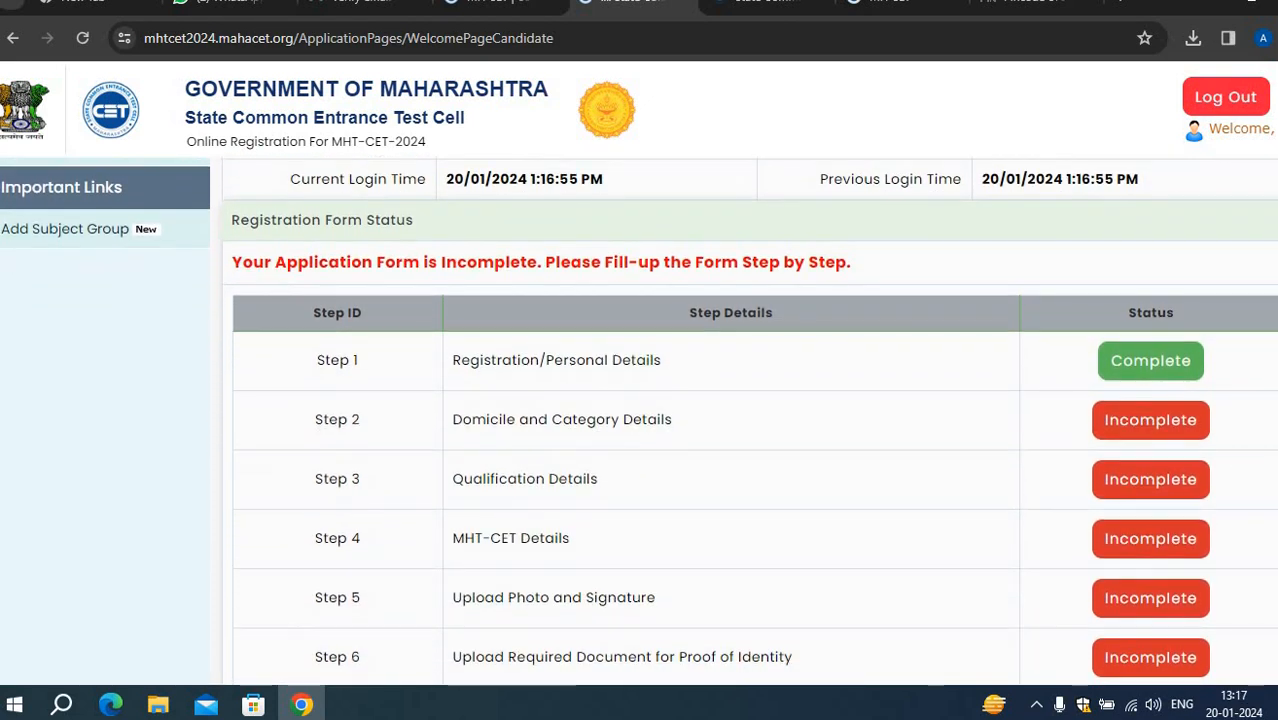
pyautogui.scroll(-1, 638, 420)
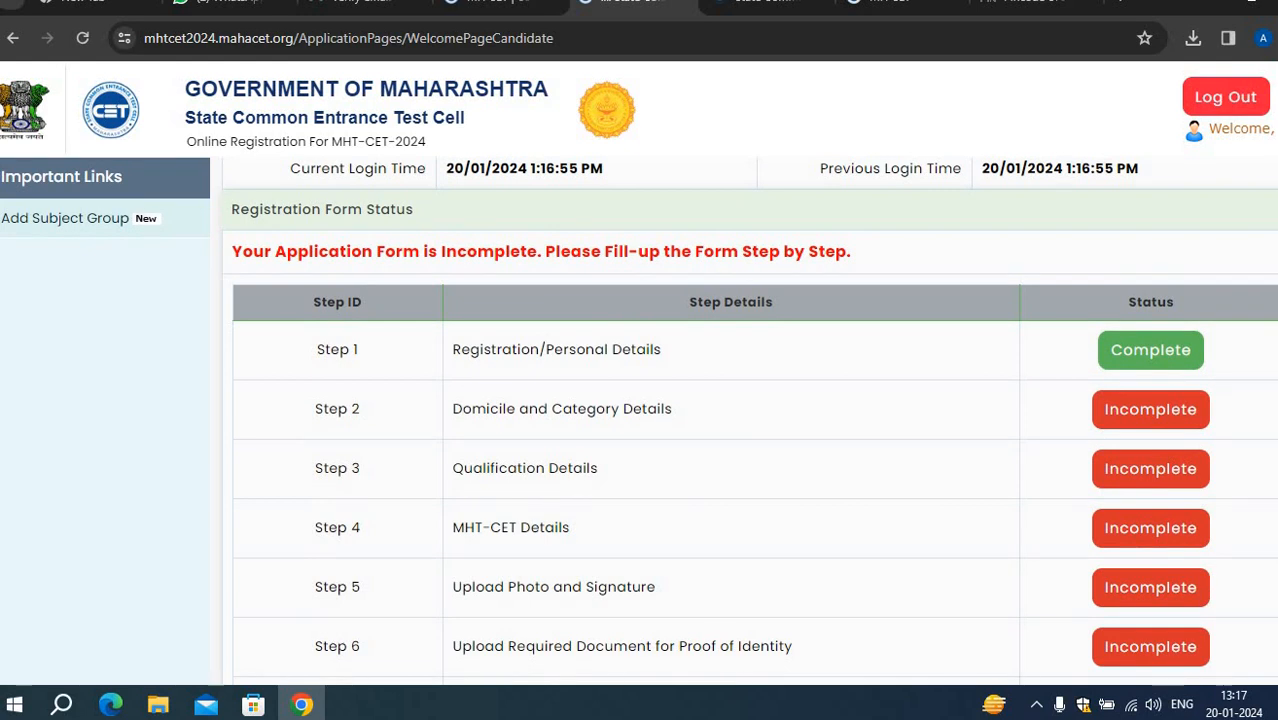
pyautogui.scroll(-2, 750, 420)
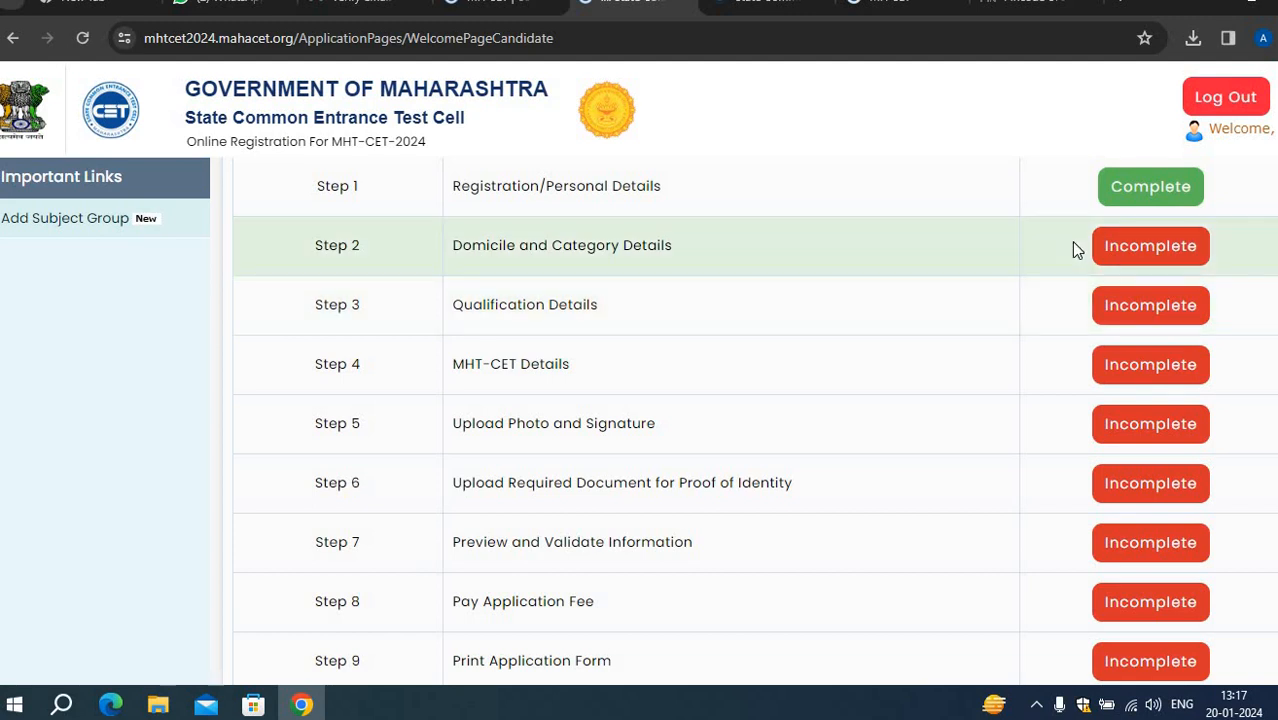
pyautogui.click(1176, 260)
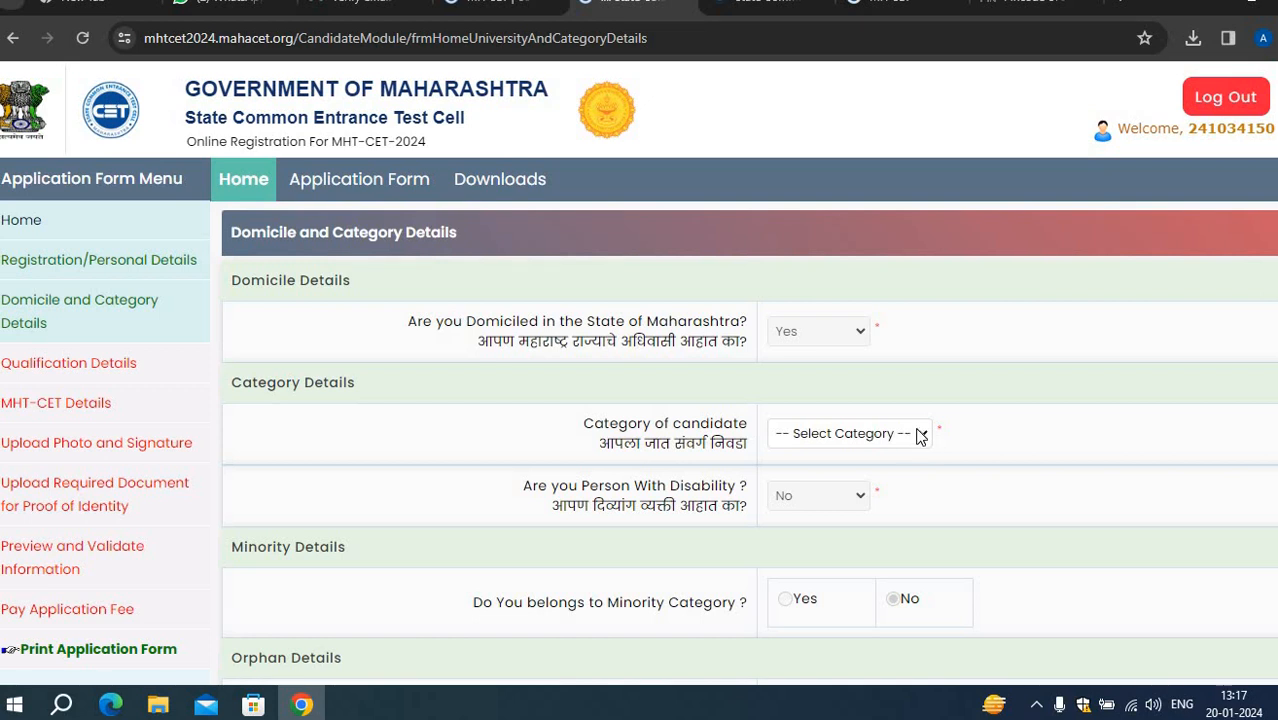
# Pick Open as the candidate category and No for EWS, then go to the Caste Name box
pyautogui.click(920, 436)
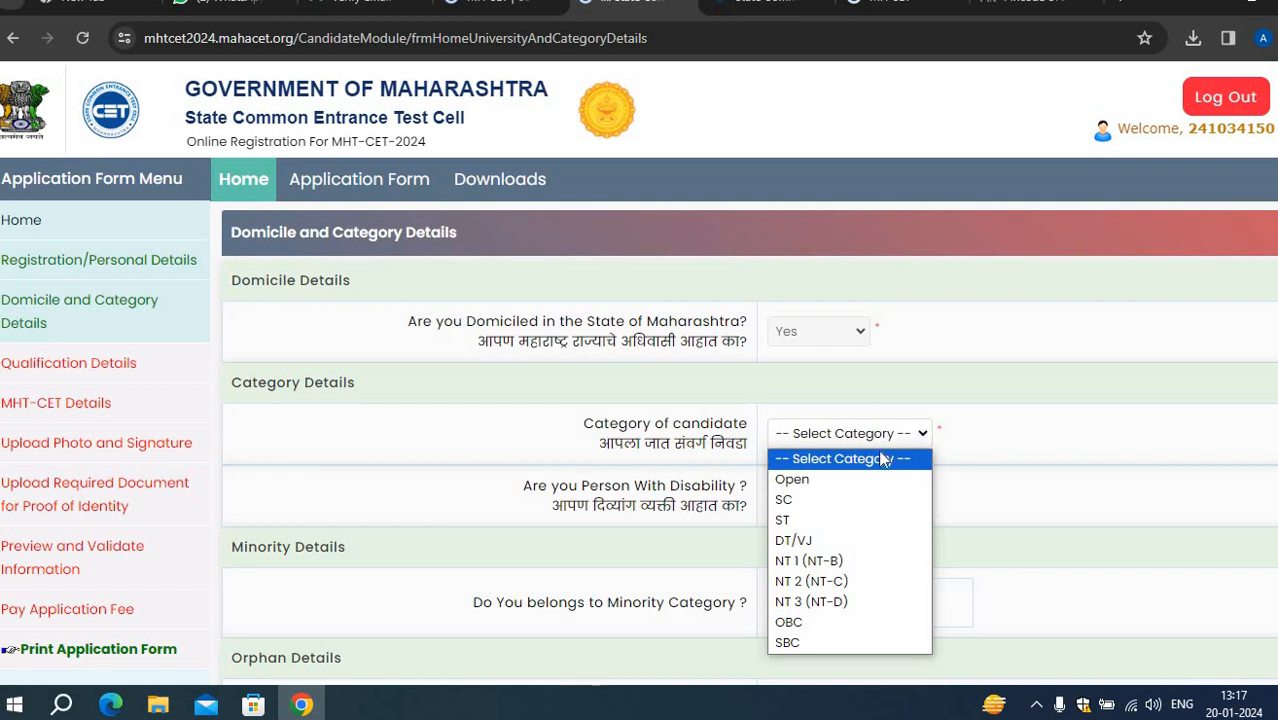
pyautogui.click(818, 482)
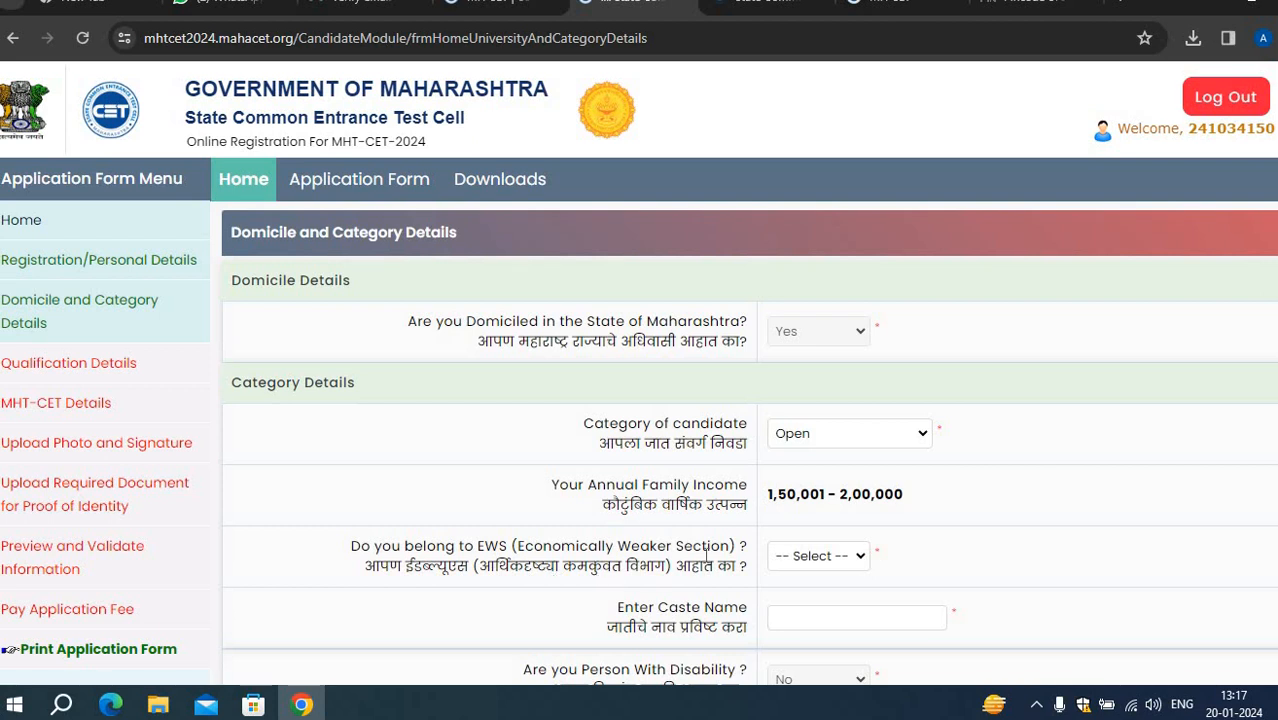
pyautogui.click(857, 558)
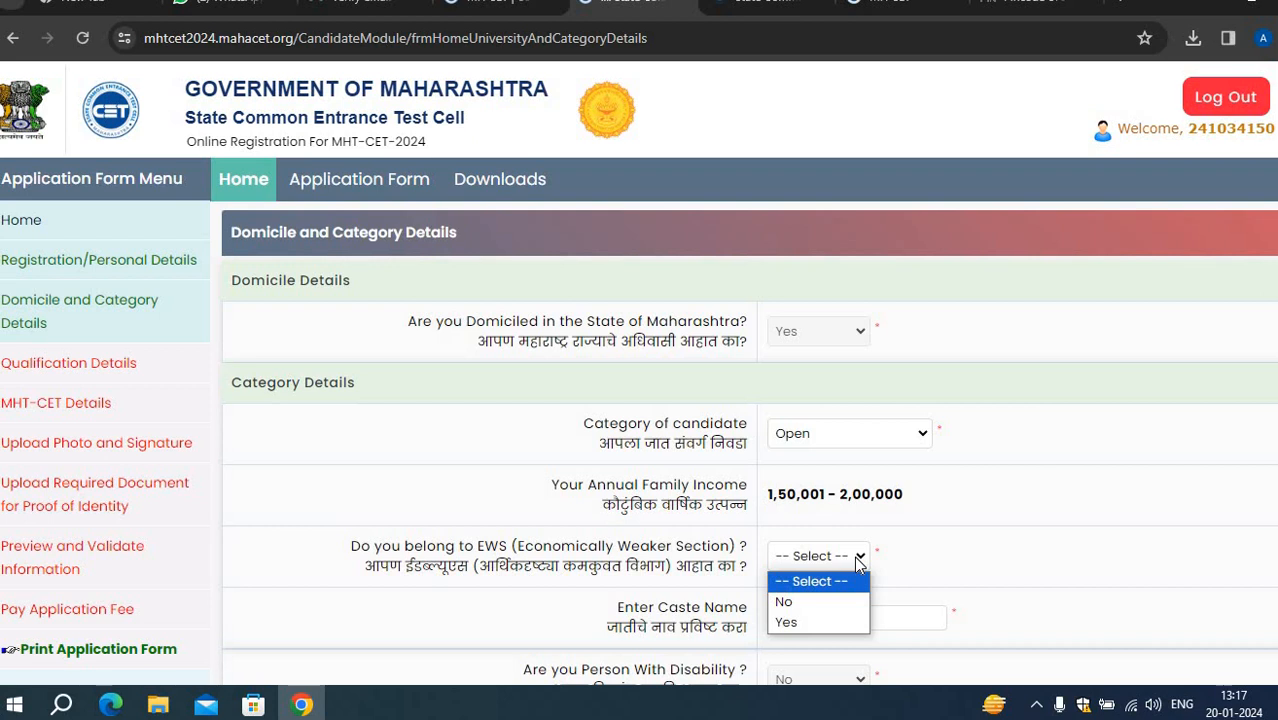
pyautogui.click(786, 606)
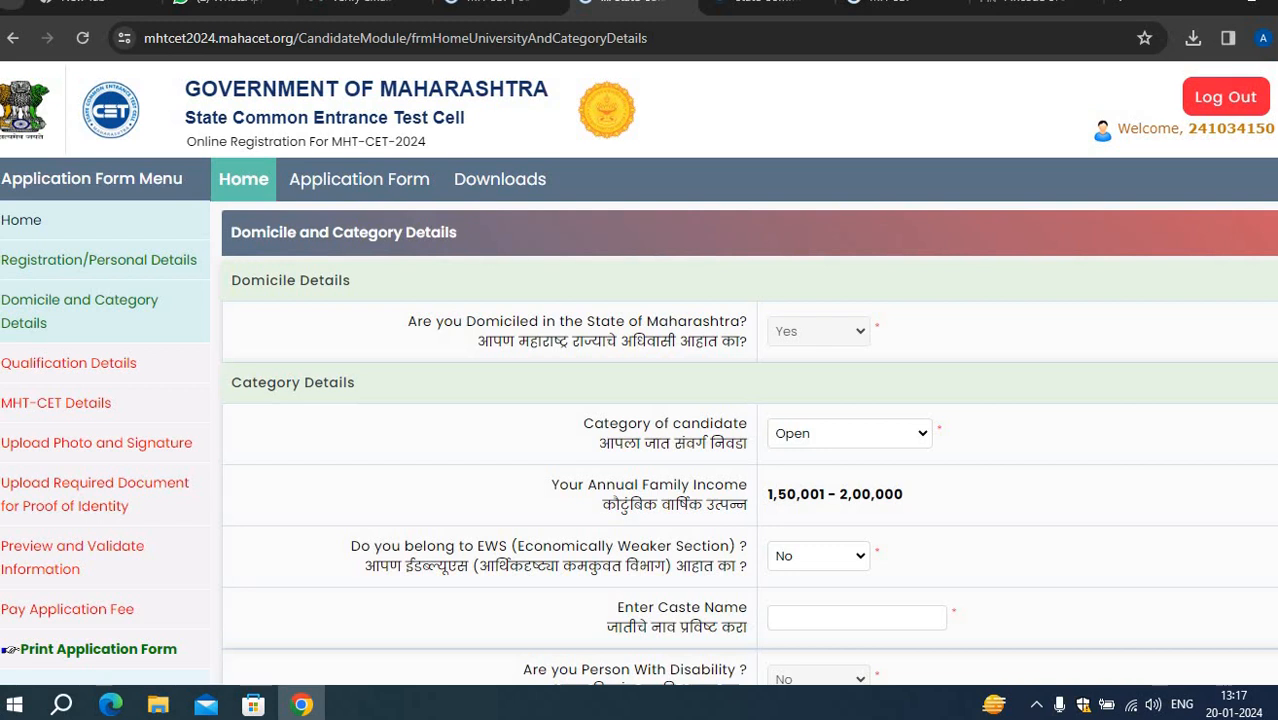
pyautogui.scroll(-3, 1062, 542)
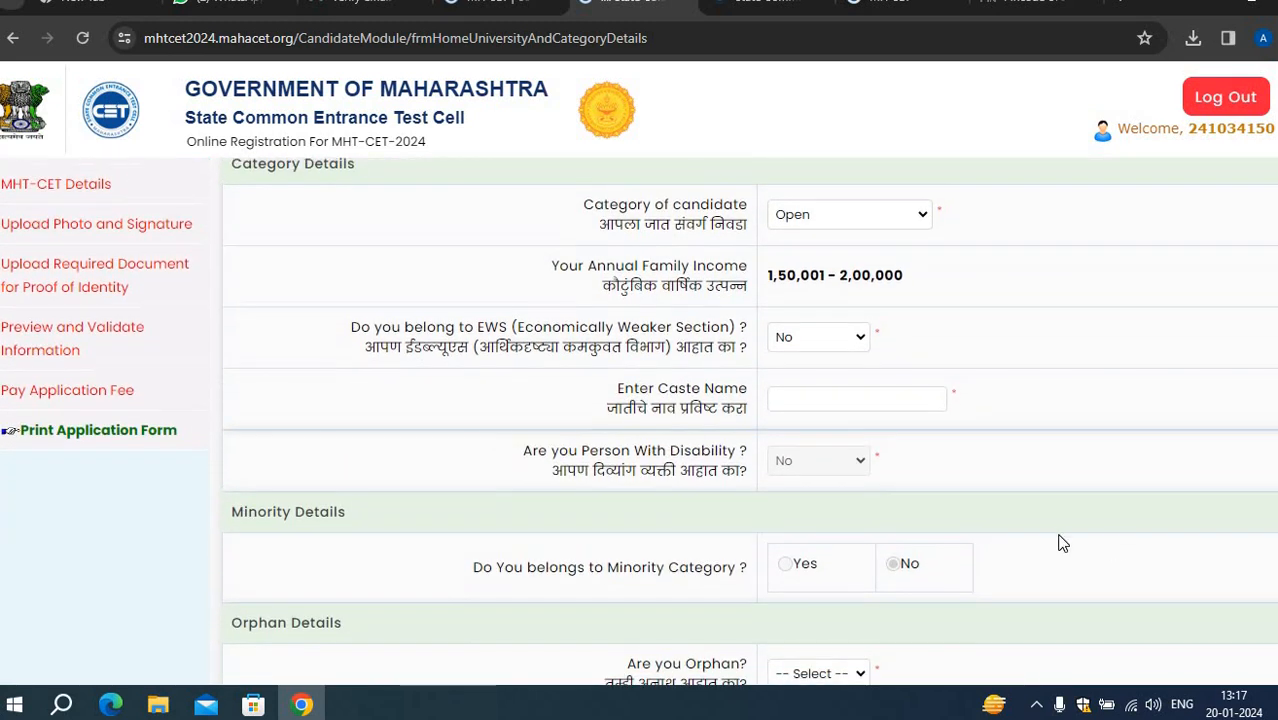
pyautogui.click(788, 400)
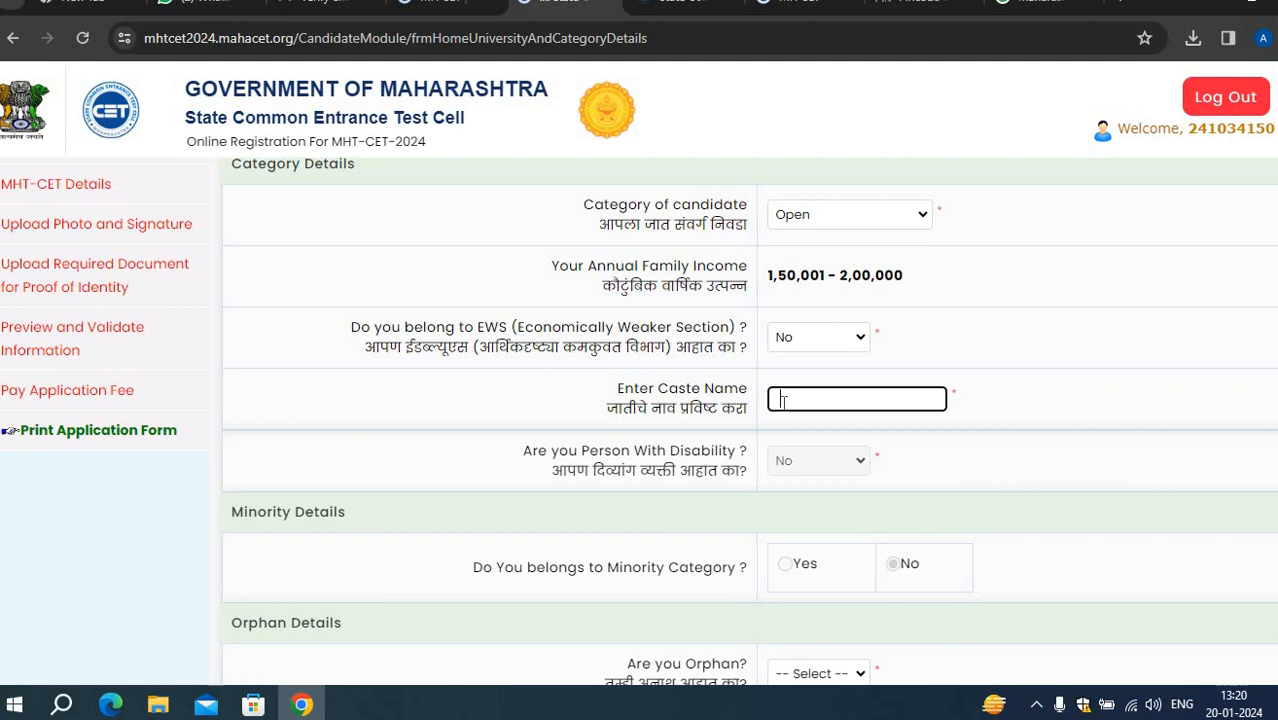
# Enter SARASWAT as the caste name and answer No to 'Are you Orphan?'
pyautogui.write('SARASWAT')
pyautogui.click(922, 461)
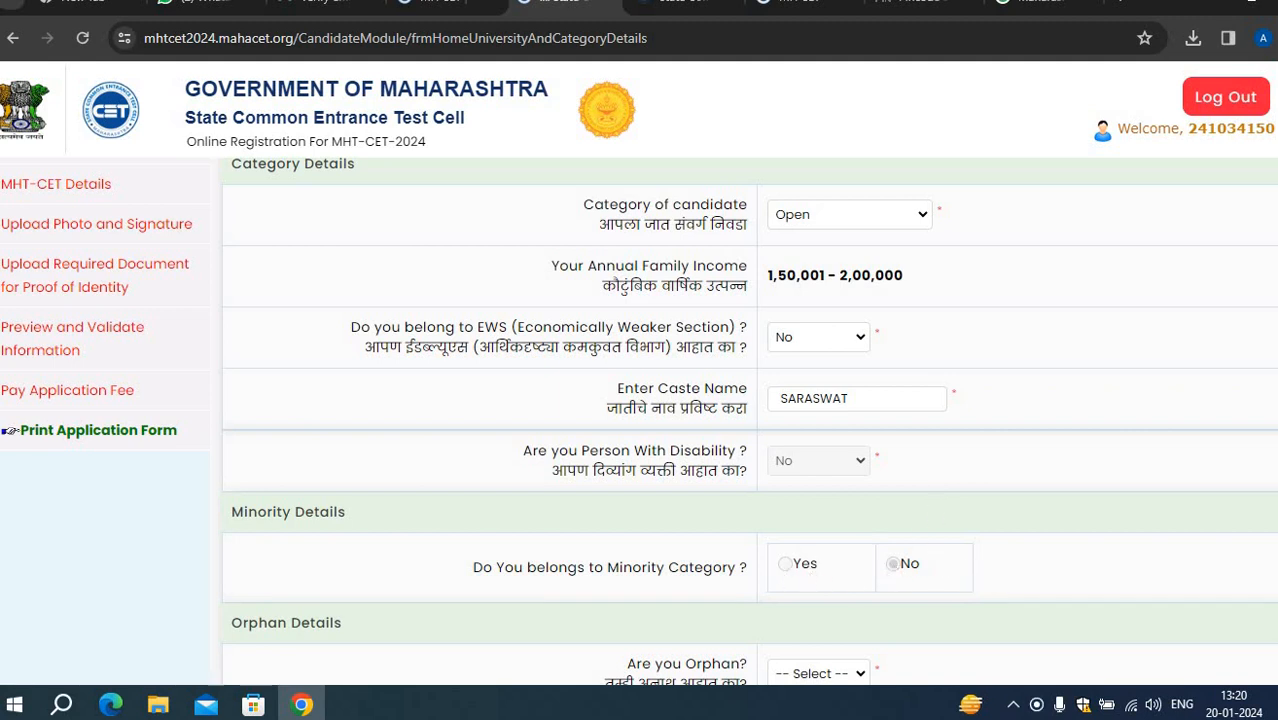
pyautogui.scroll(-2, 1108, 588)
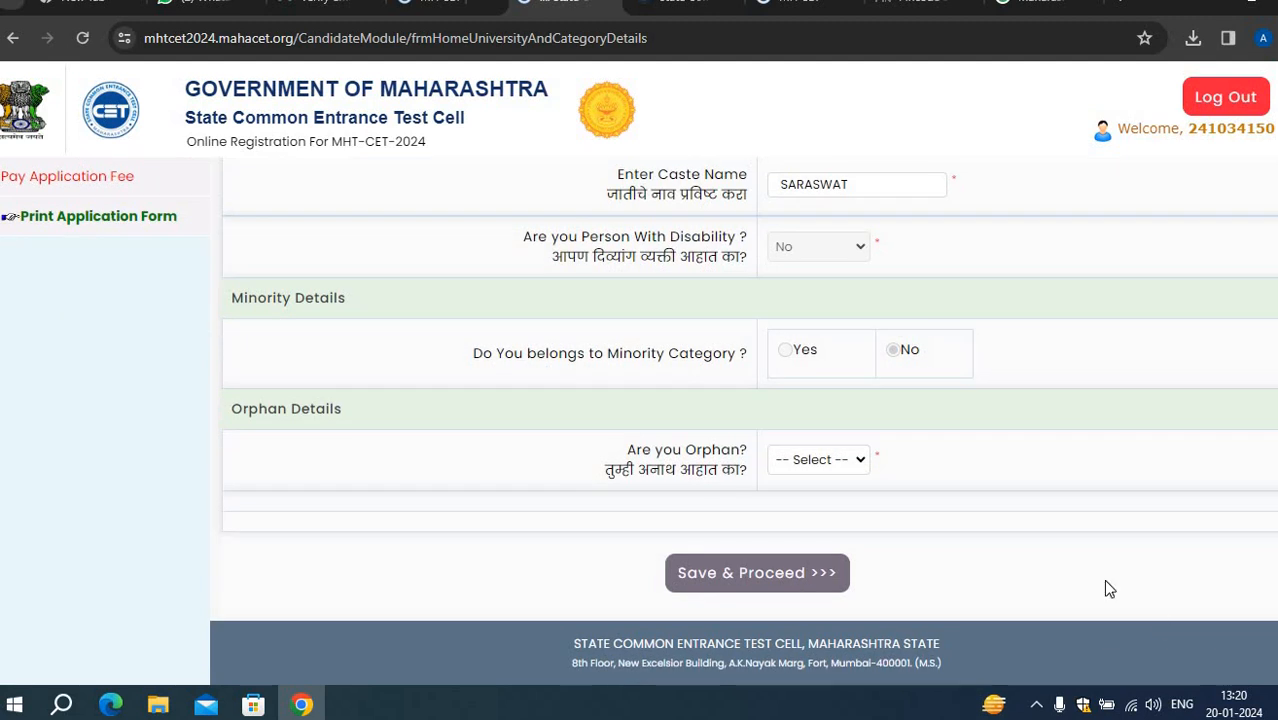
pyautogui.click(862, 463)
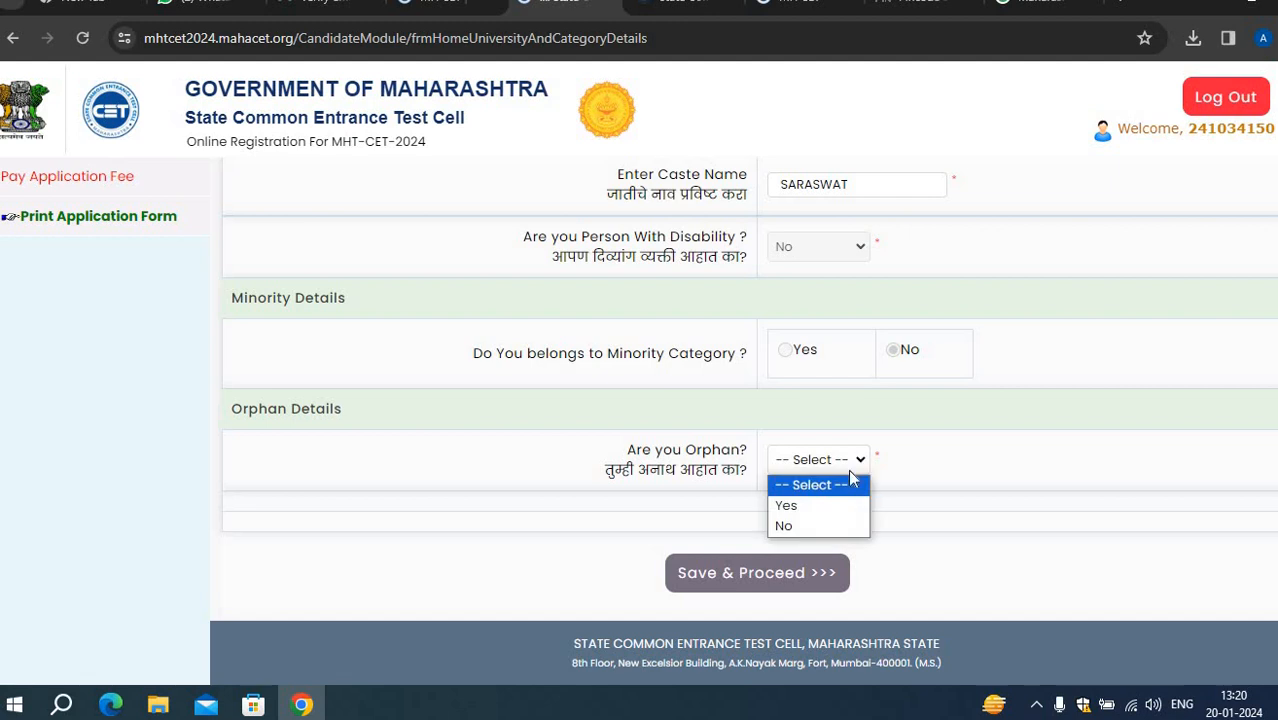
pyautogui.click(815, 524)
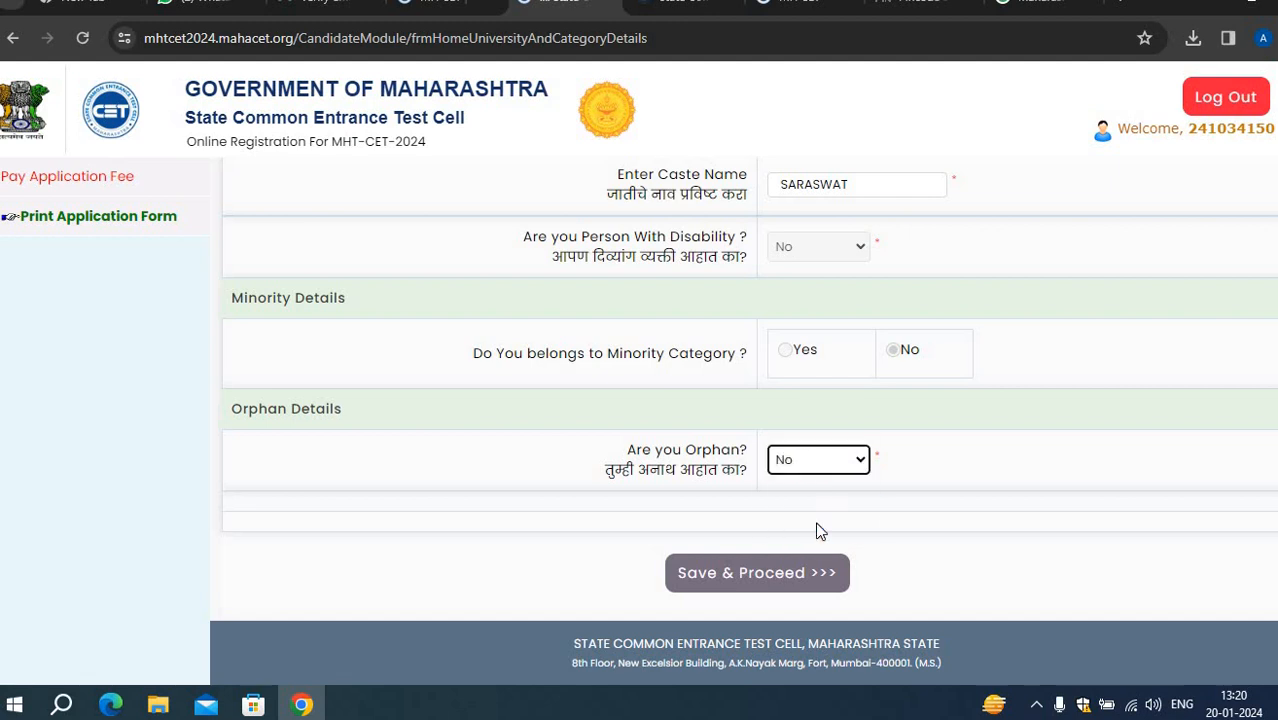
# Save the category details, review the Qualification Details page, and save it to continue
pyautogui.click(759, 586)
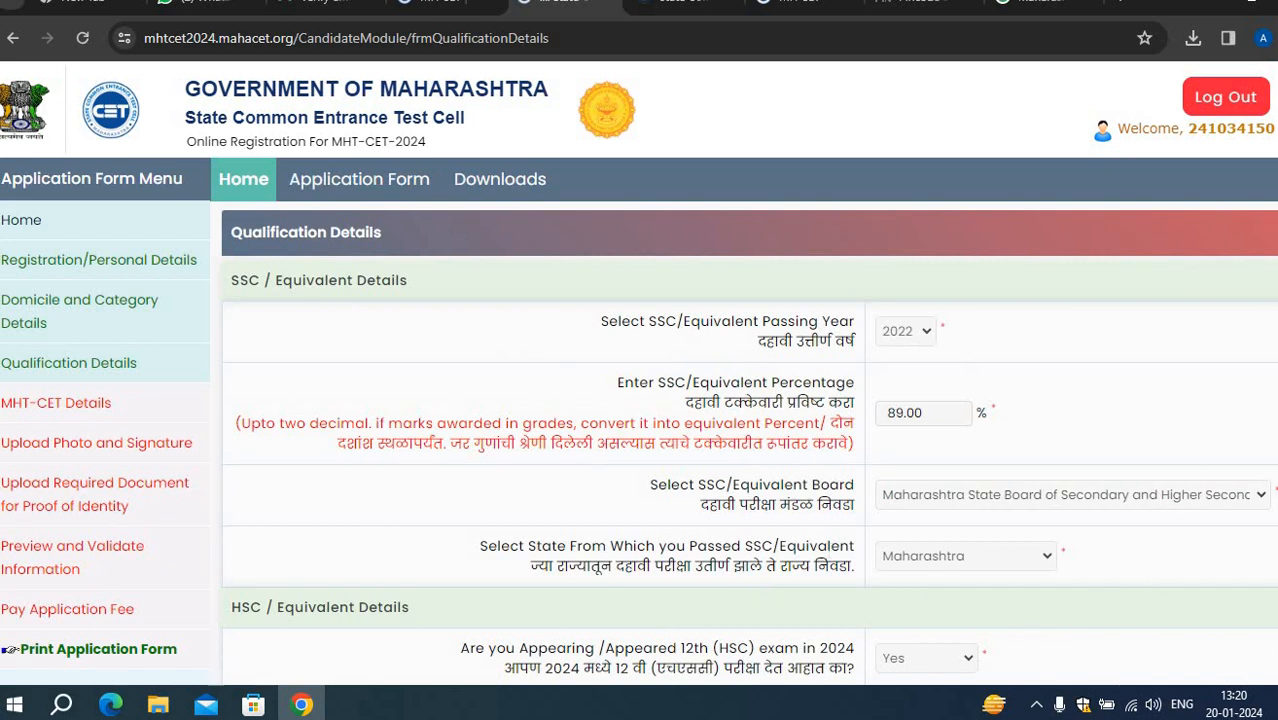
pyautogui.scroll(-1, 739, 424)
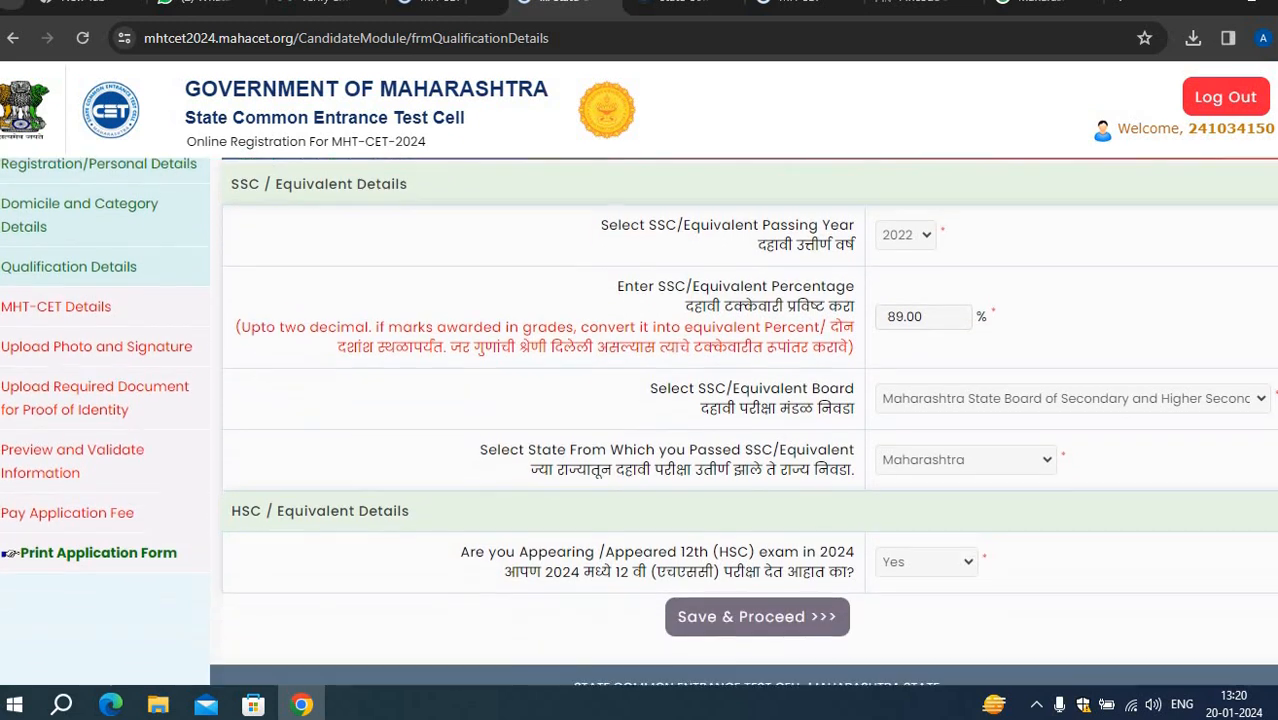
pyautogui.scroll(1, 1092, 322)
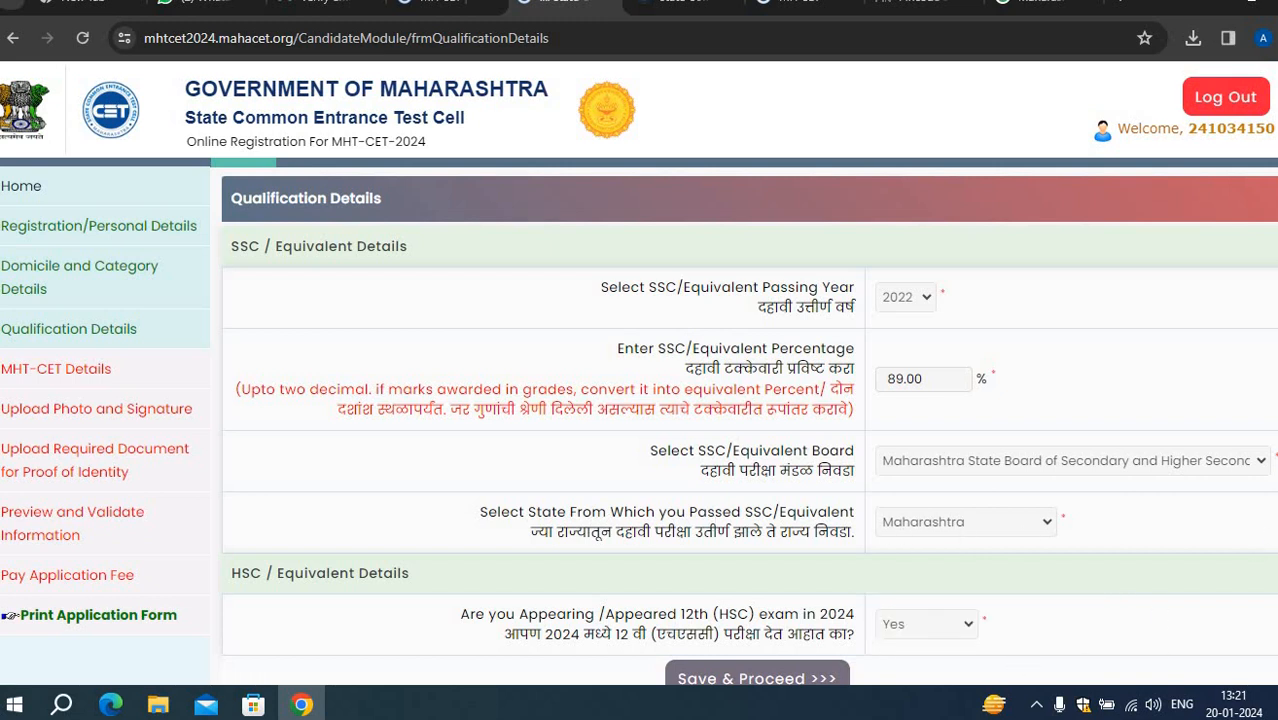
pyautogui.scroll(-2, 740, 420)
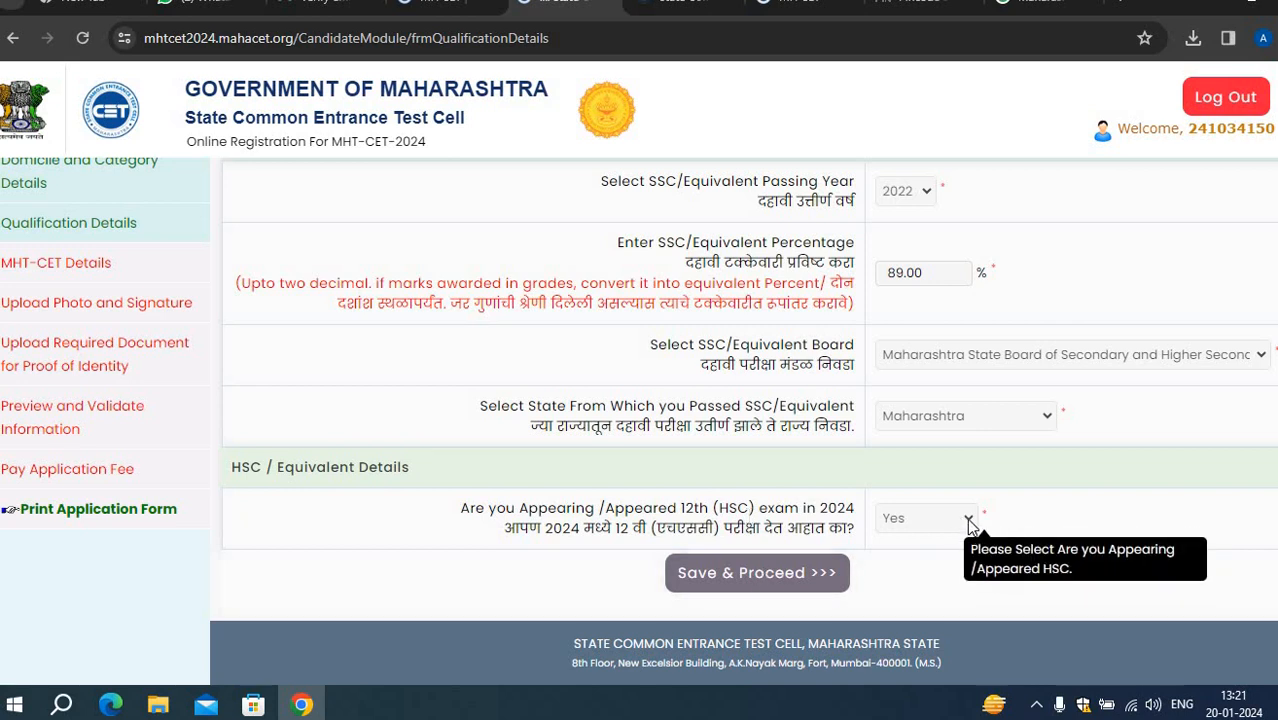
pyautogui.click(745, 576)
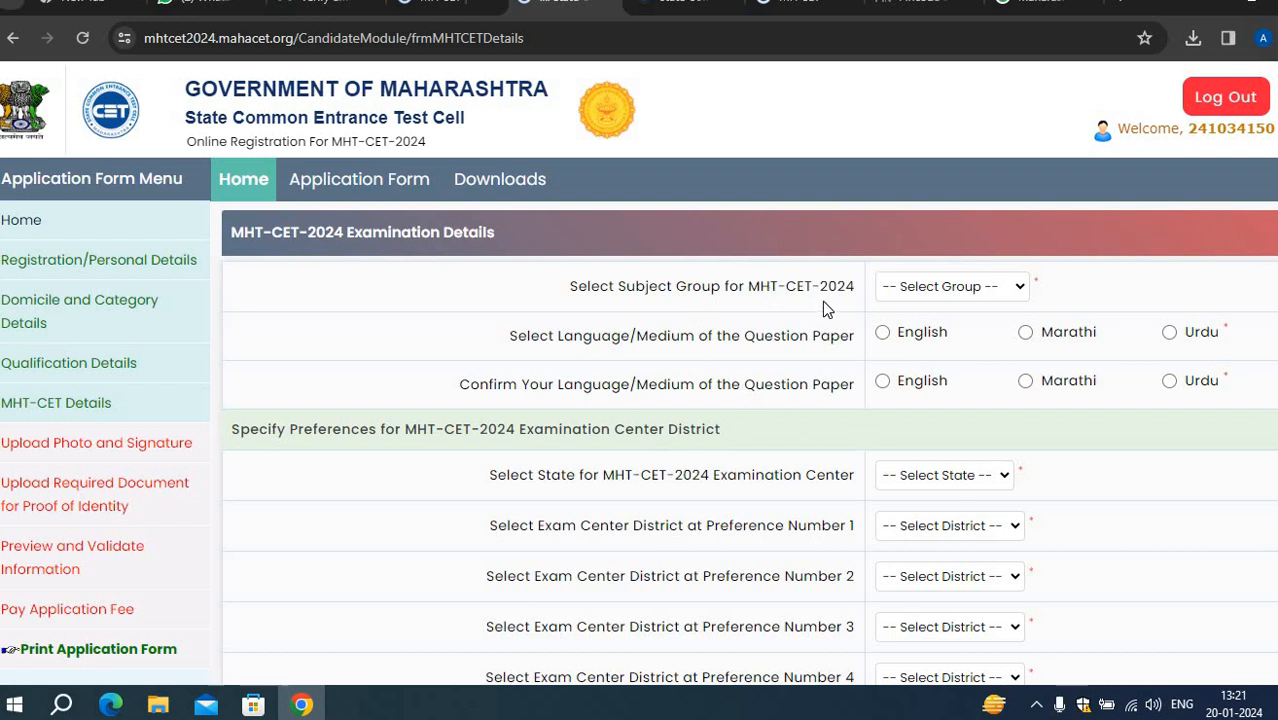
# Select PCM as subject group and English as paper medium, dismissing the alert and confirming English
pyautogui.click(1019, 290)
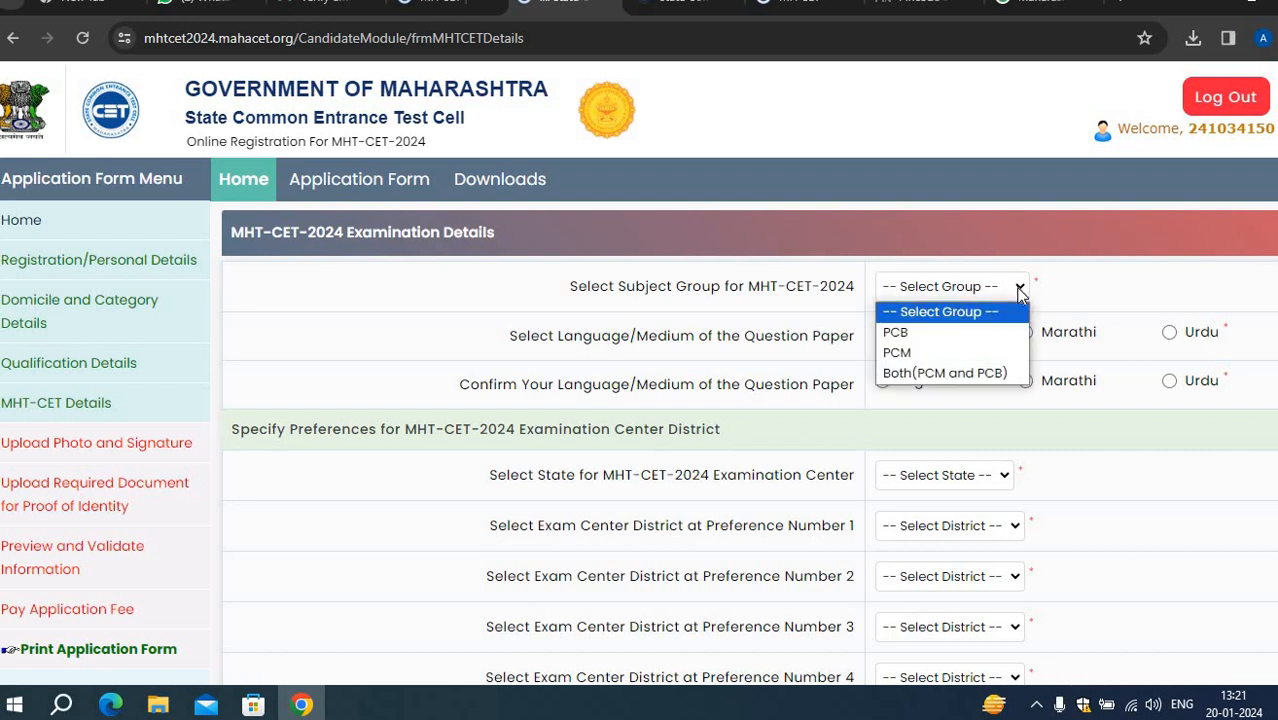
pyautogui.click(982, 353)
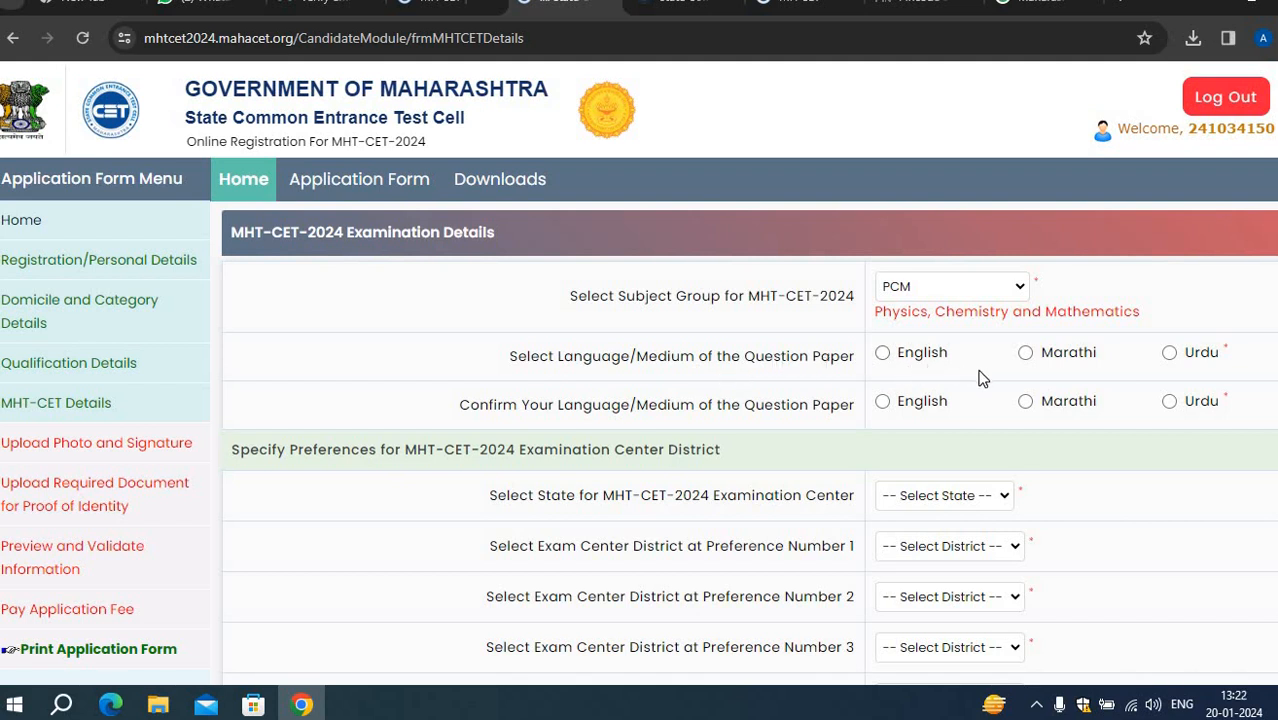
pyautogui.click(883, 354)
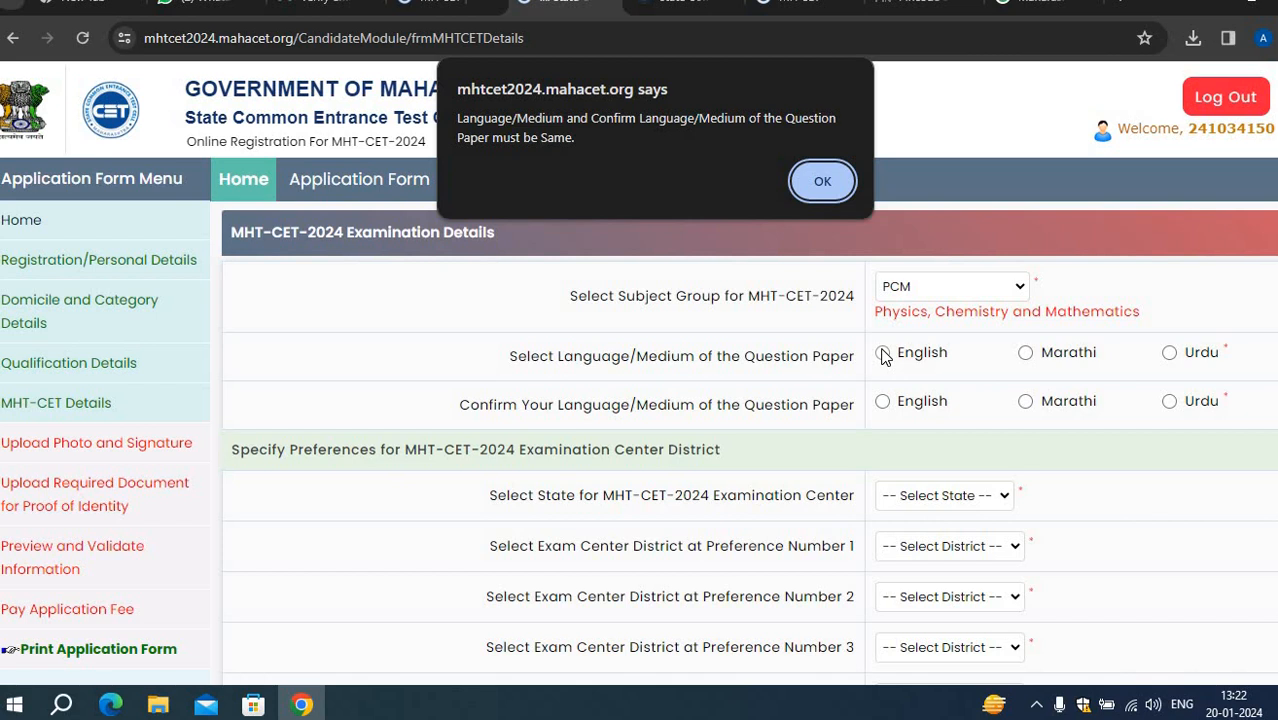
pyautogui.click(822, 185)
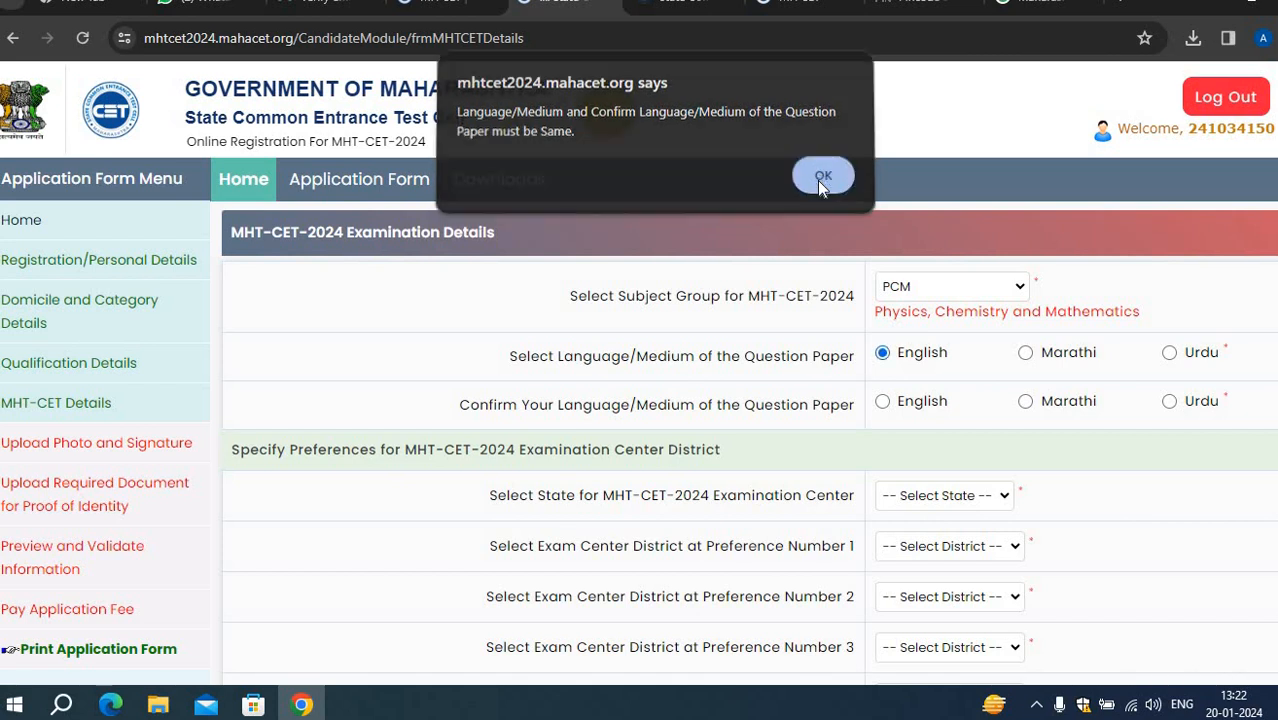
pyautogui.click(884, 403)
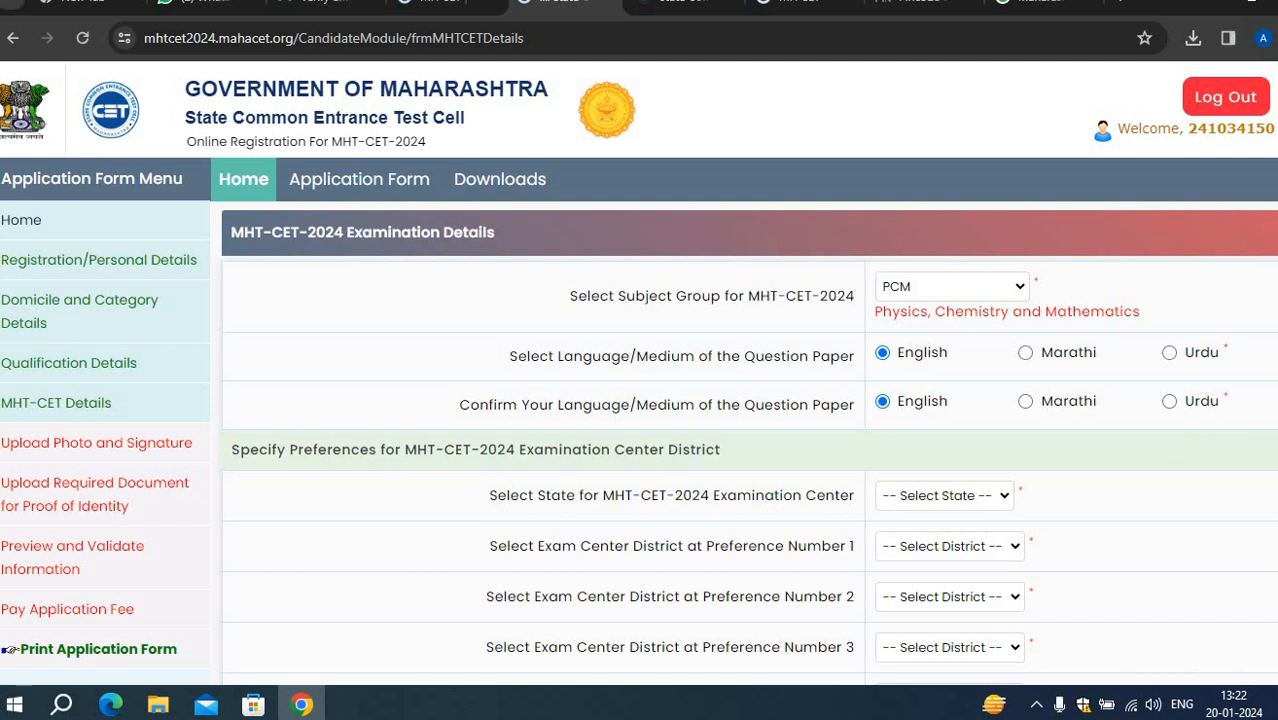
pyautogui.scroll(-2, 1235, 568)
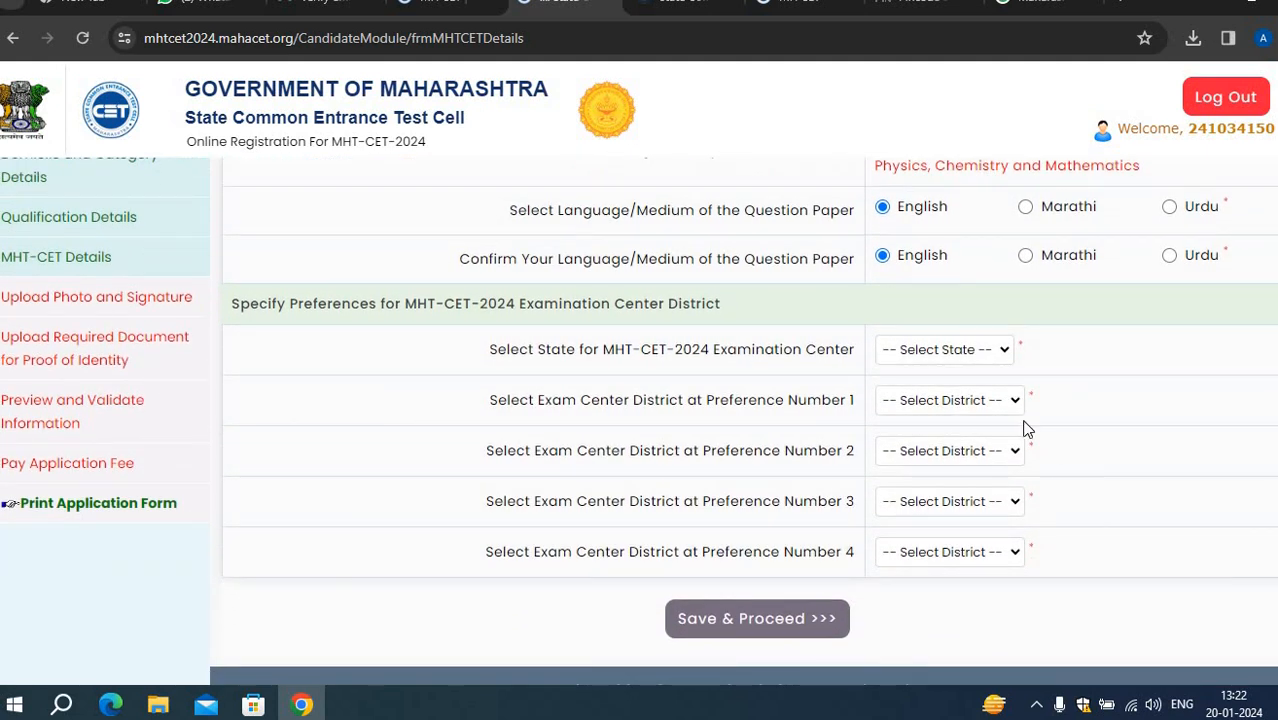
# Select Maharashtra as the exam centre state and Thane as district preference 1
pyautogui.click(1005, 359)
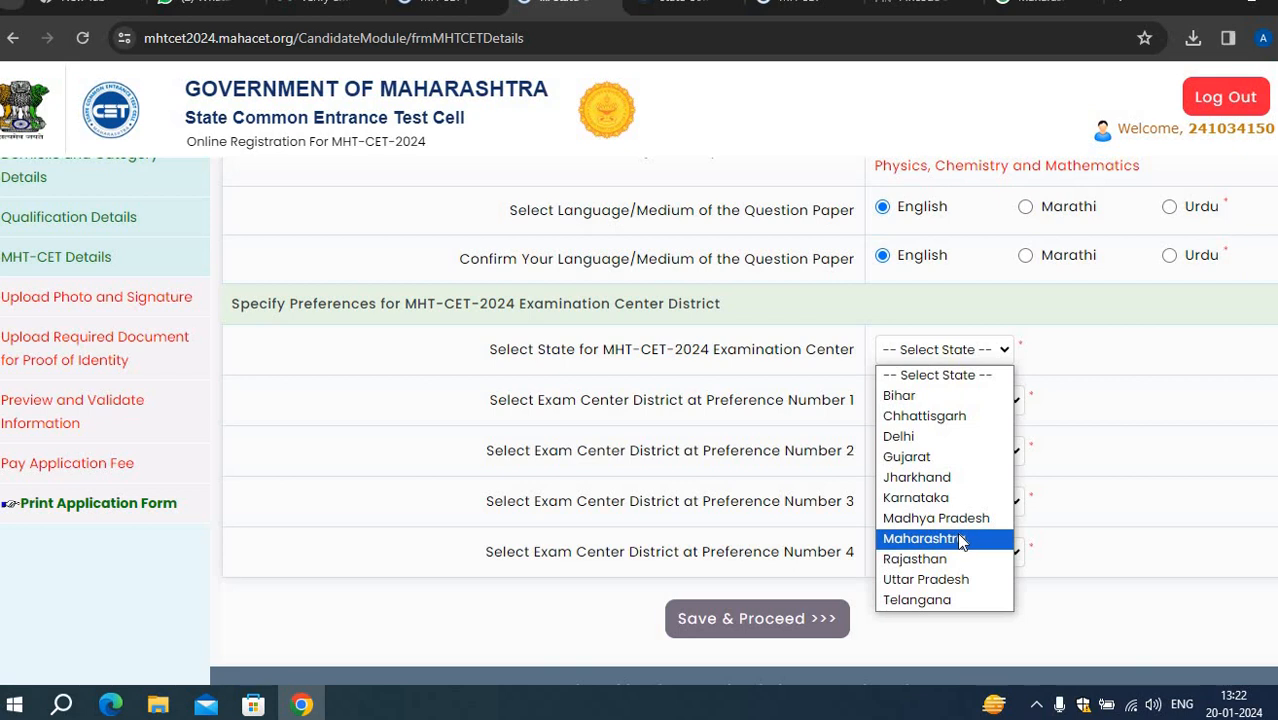
pyautogui.click(958, 538)
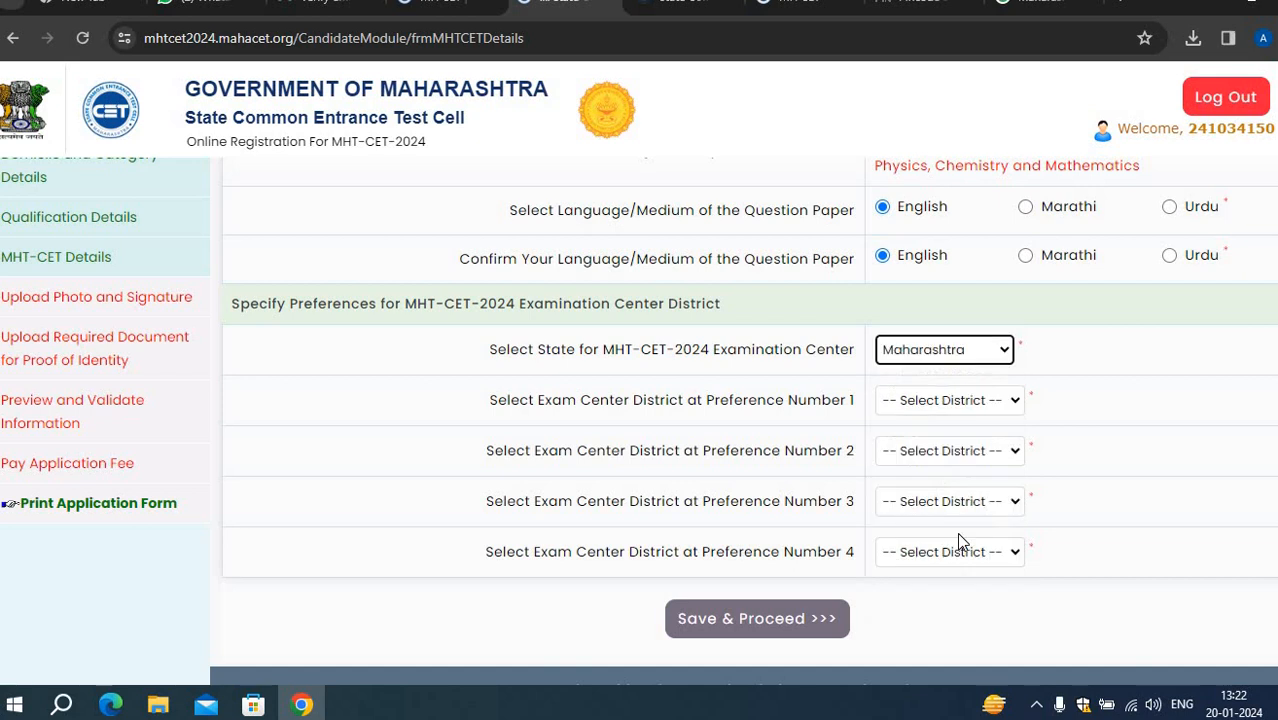
pyautogui.click(1015, 403)
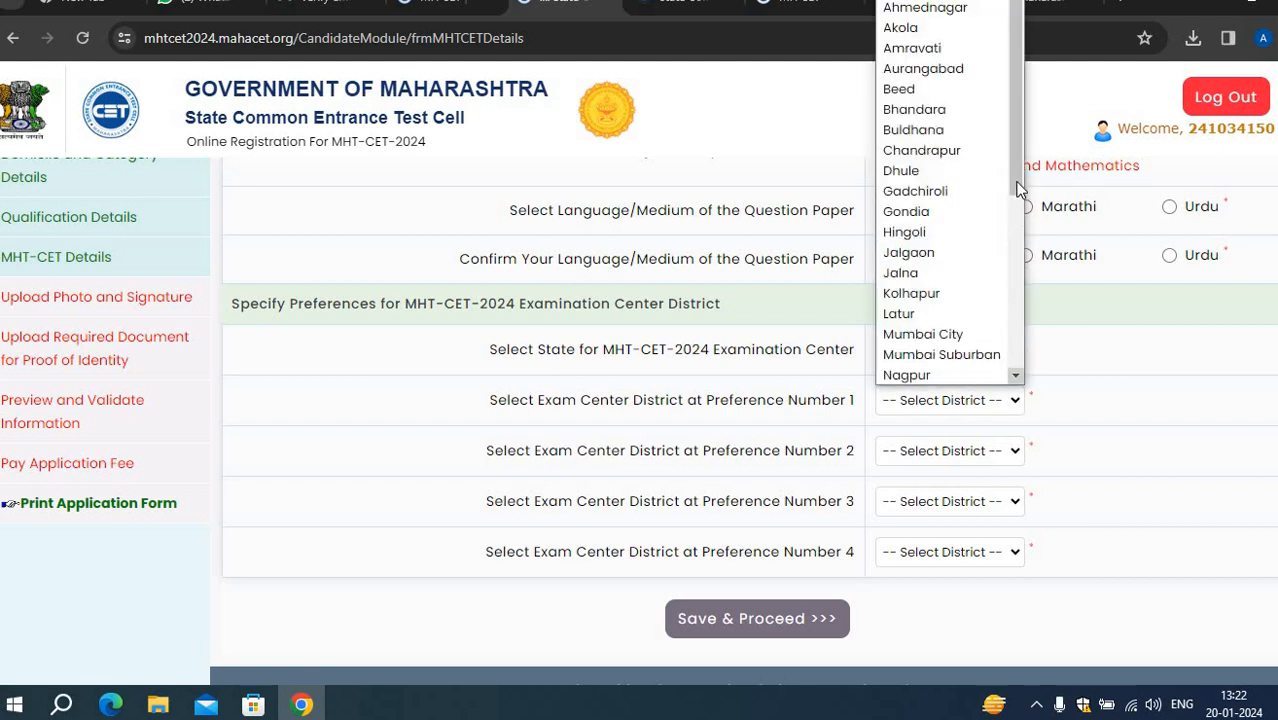
pyautogui.moveTo(1020, 188); pyautogui.dragTo(1017, 372)
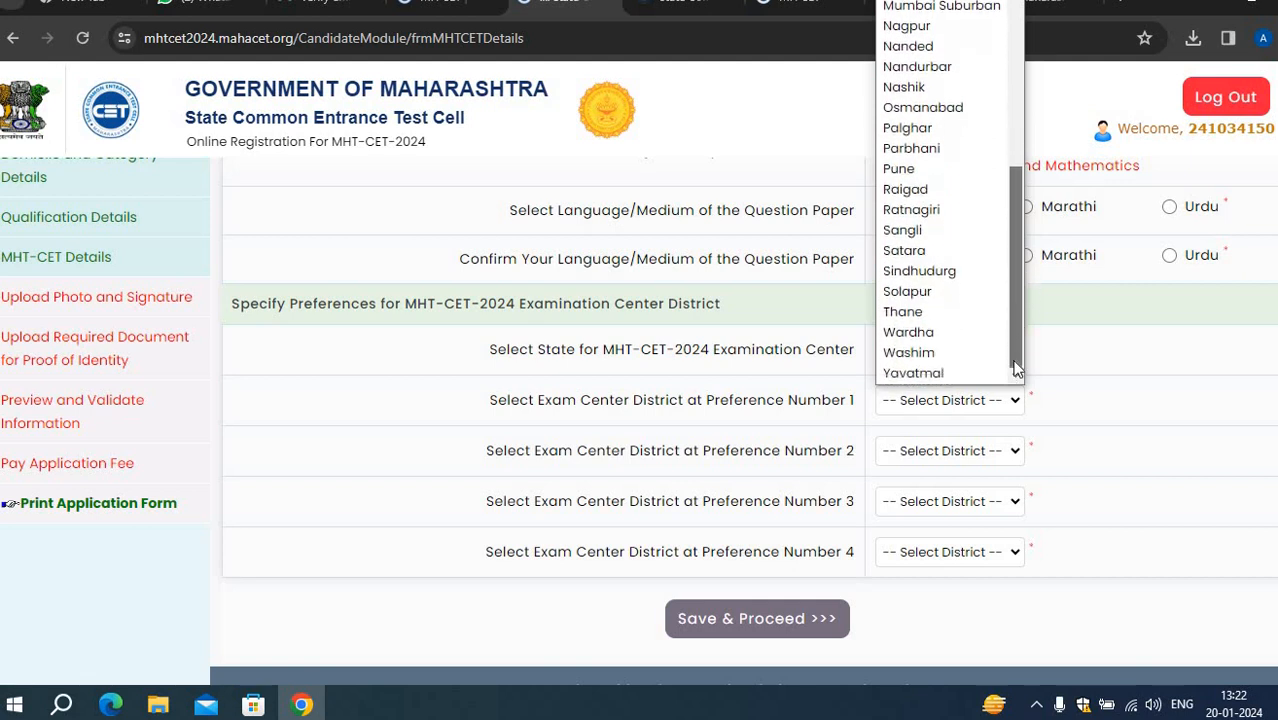
pyautogui.click(940, 314)
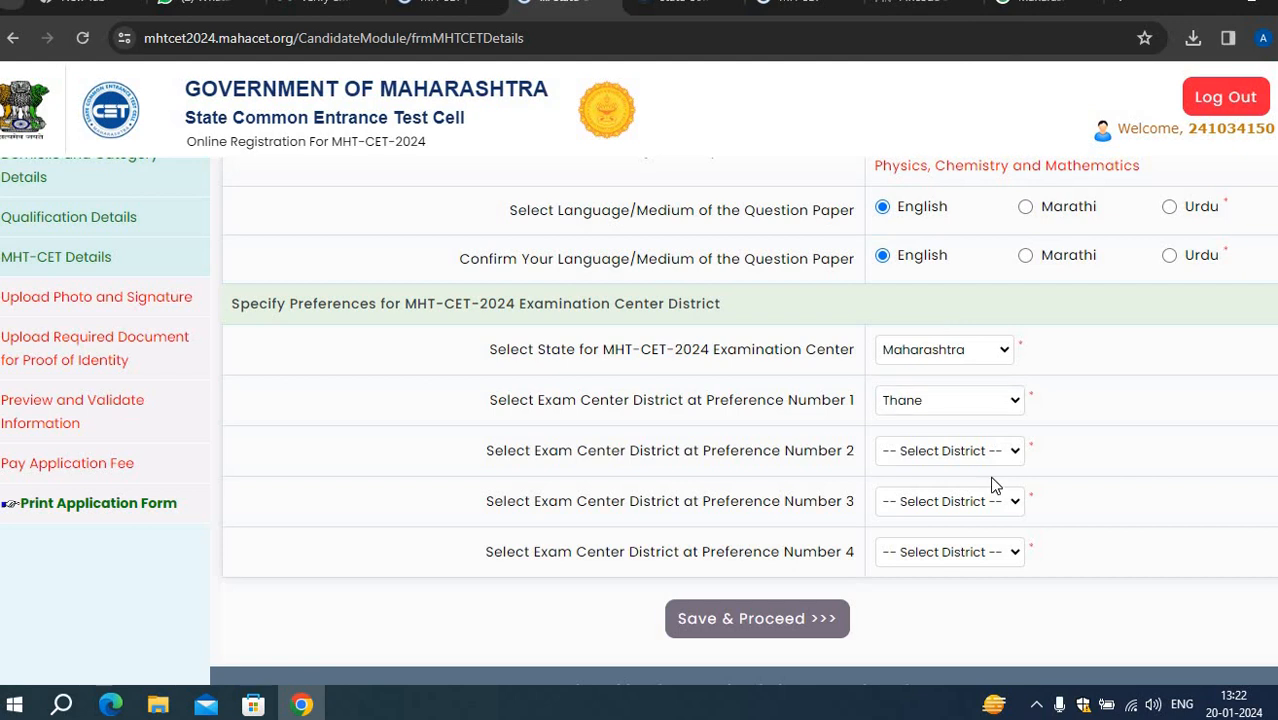
# Set district preferences 2–4 to Mumbai Suburban, Mumbai City and Palghar, then Save & Proceed
pyautogui.click(1016, 455)
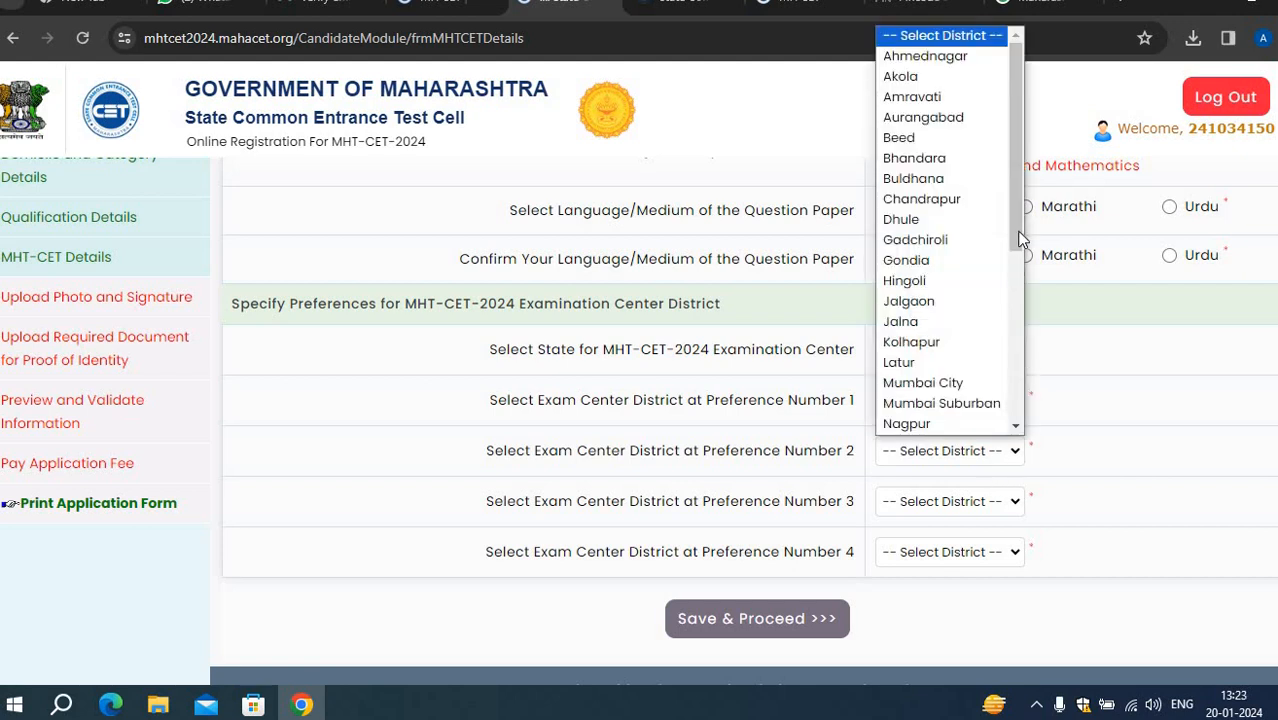
pyautogui.moveTo(1019, 242); pyautogui.dragTo(1016, 310)
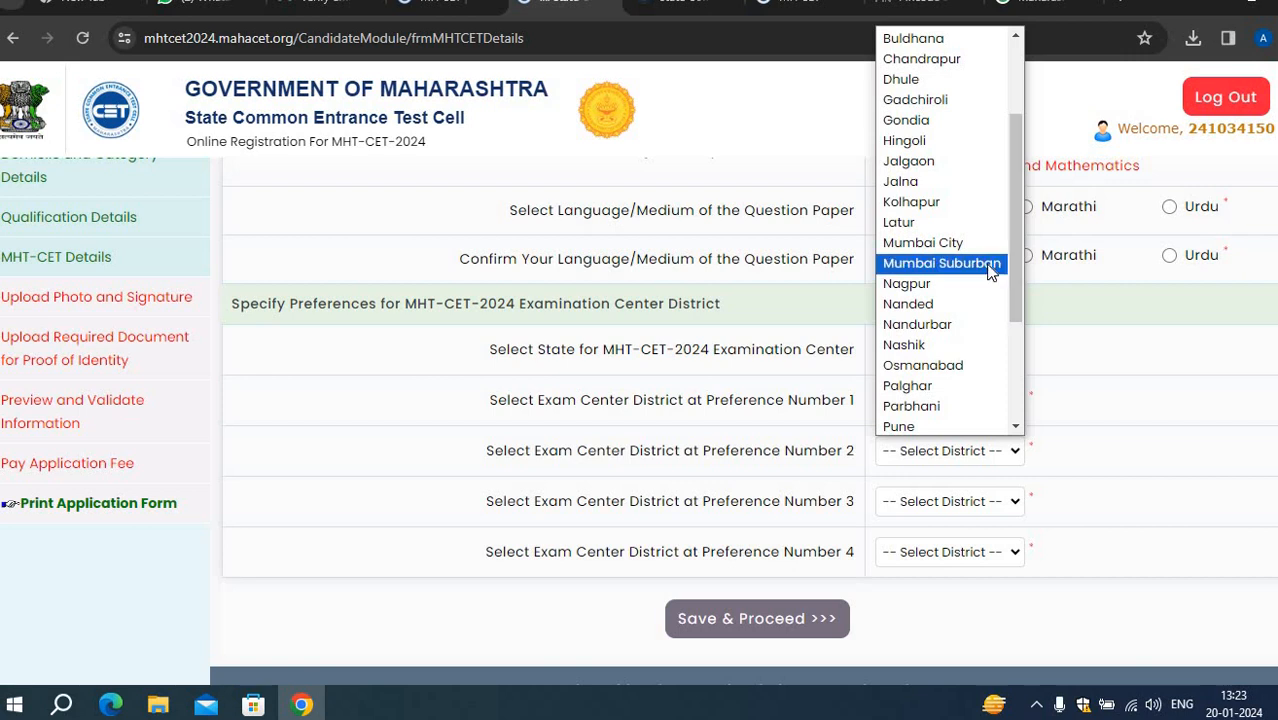
pyautogui.click(990, 265)
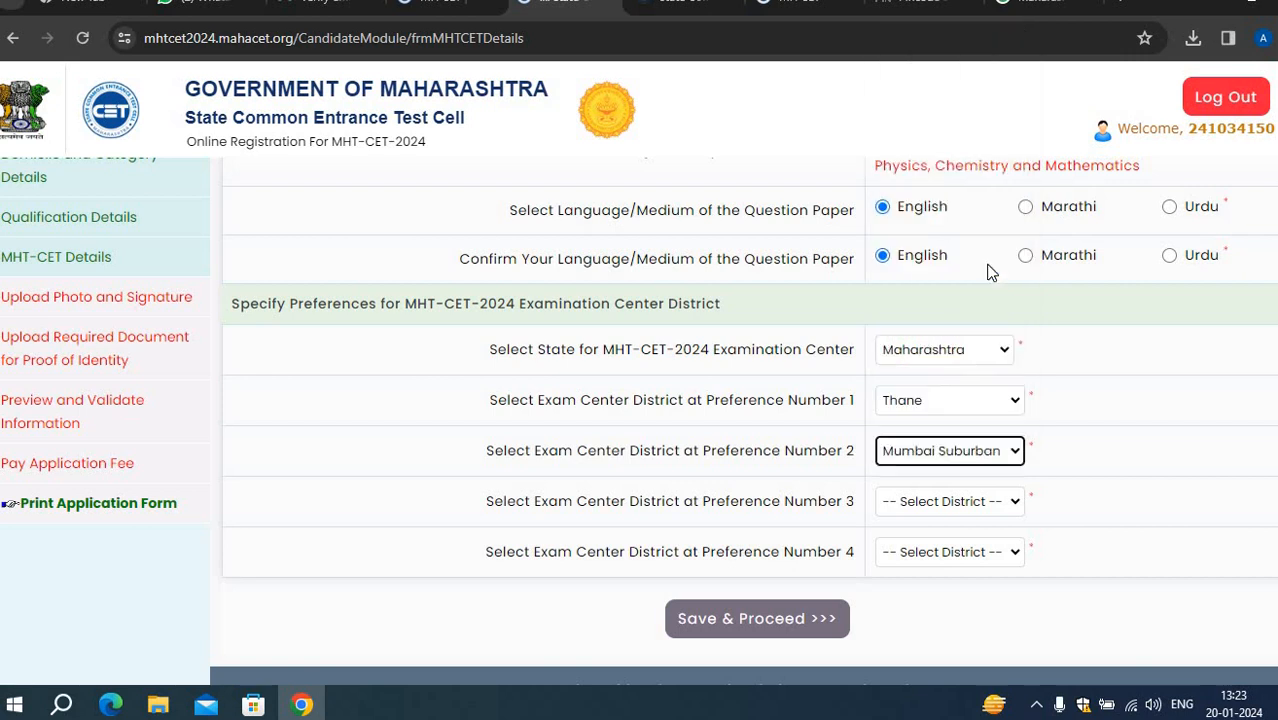
pyautogui.click(1010, 503)
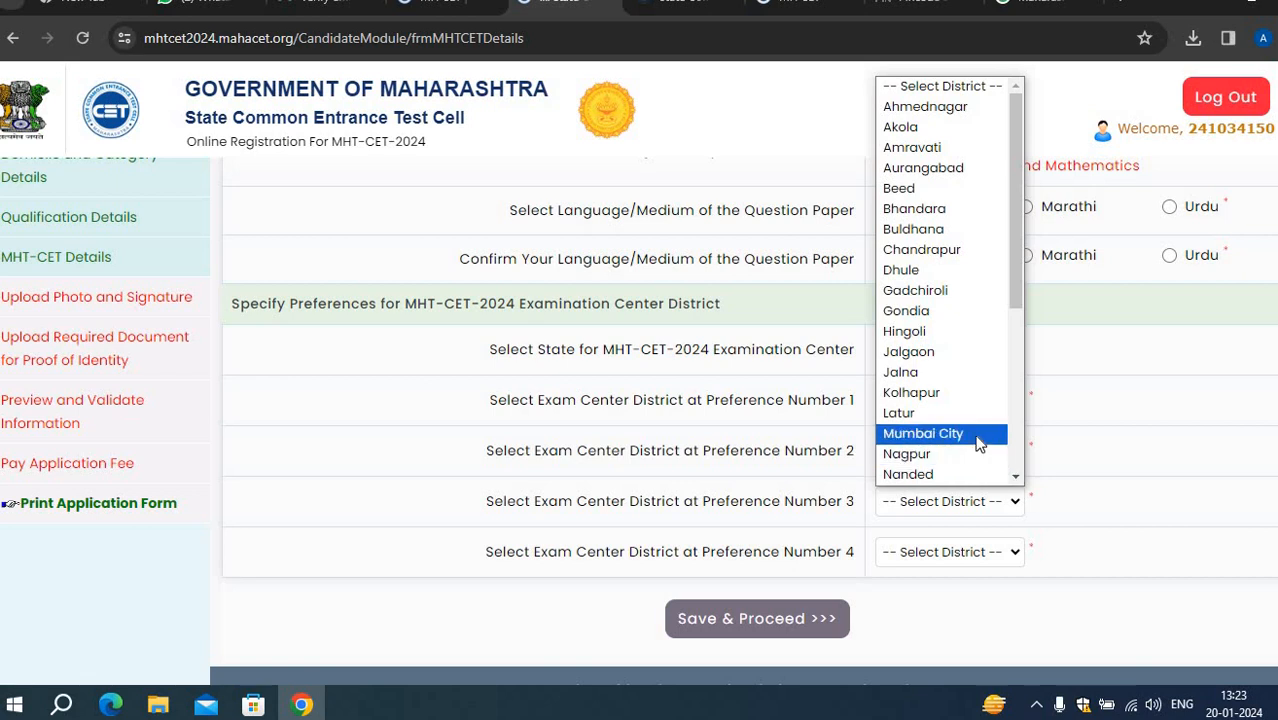
pyautogui.click(979, 443)
pyautogui.click(1013, 556)
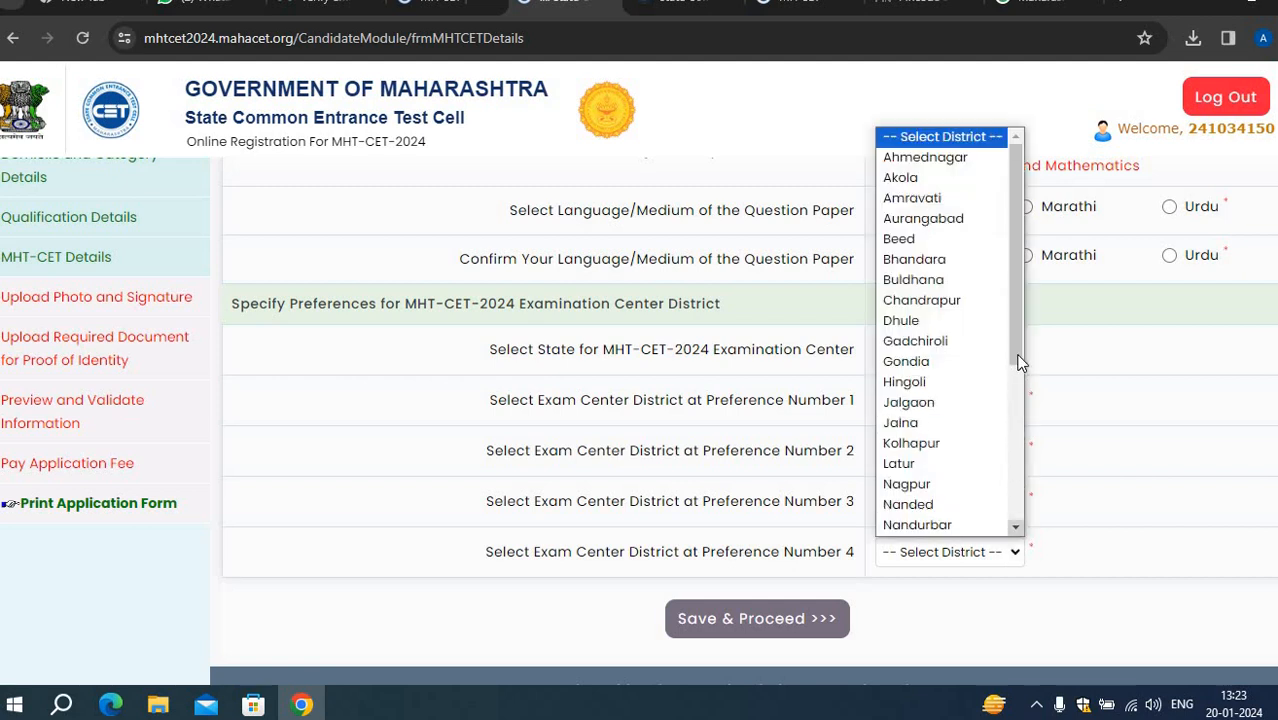
pyautogui.moveTo(1018, 362); pyautogui.dragTo(1012, 396)
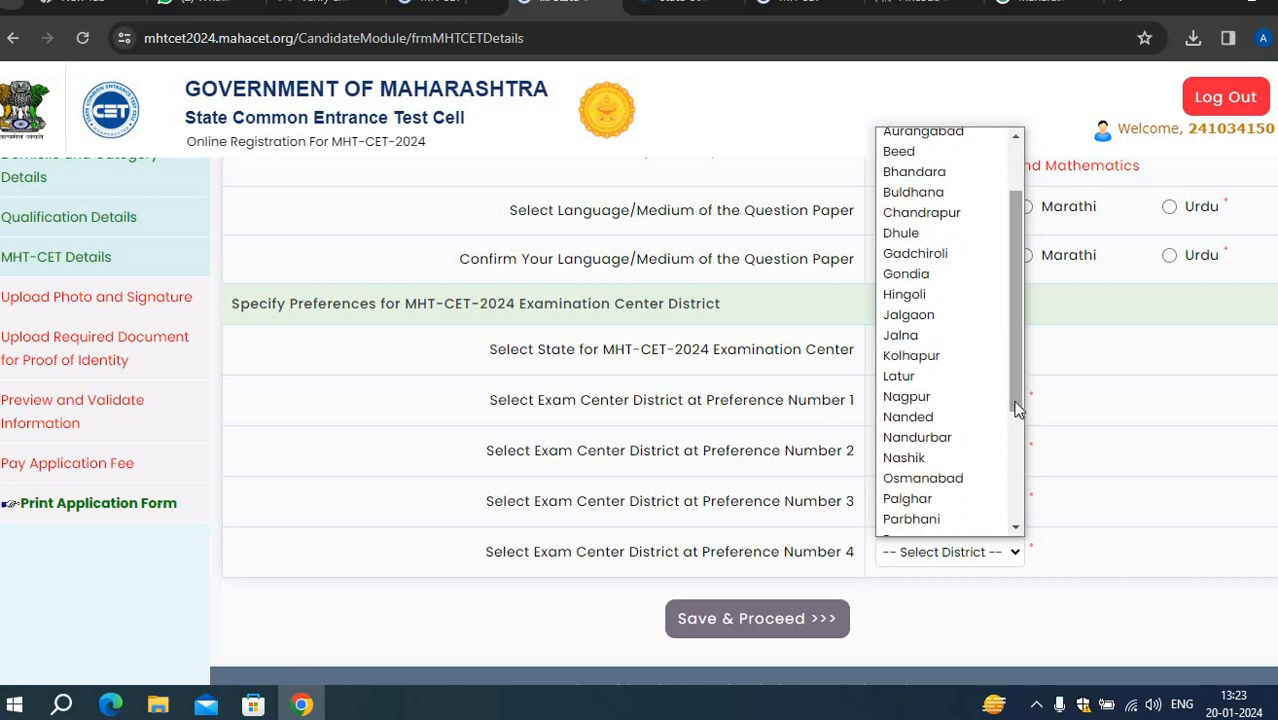
pyautogui.click(929, 499)
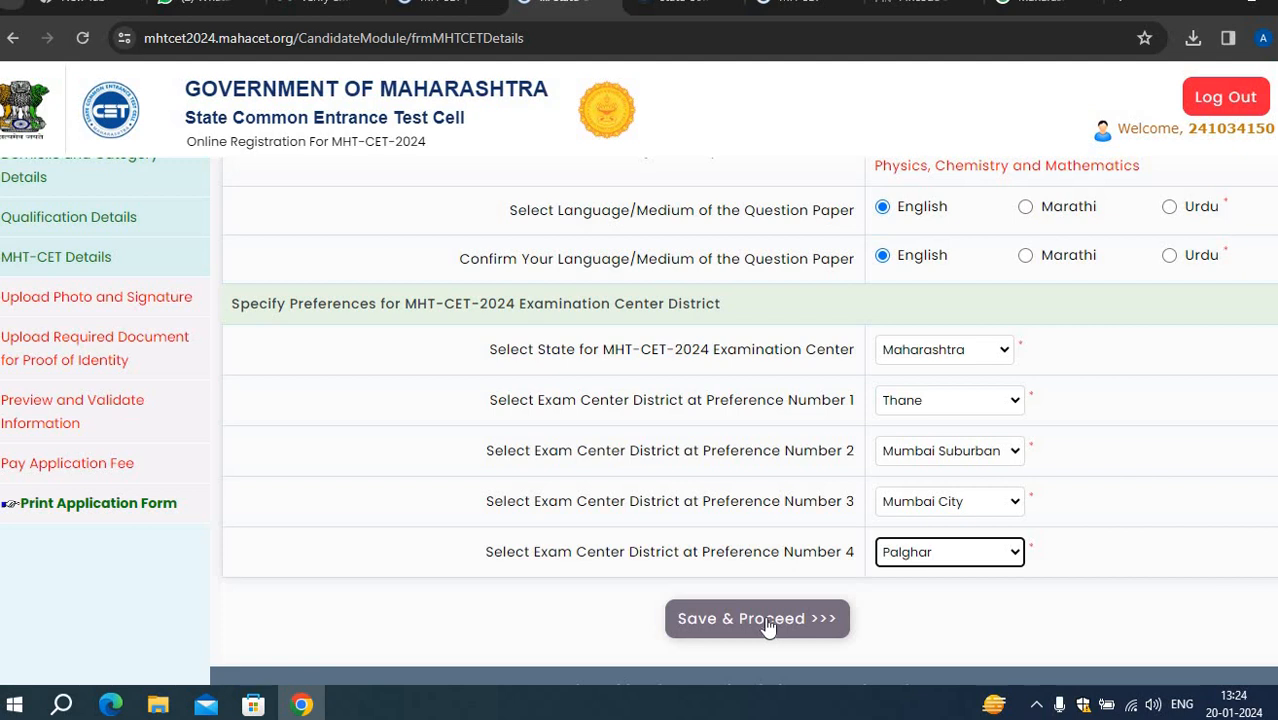
pyautogui.click(767, 625)
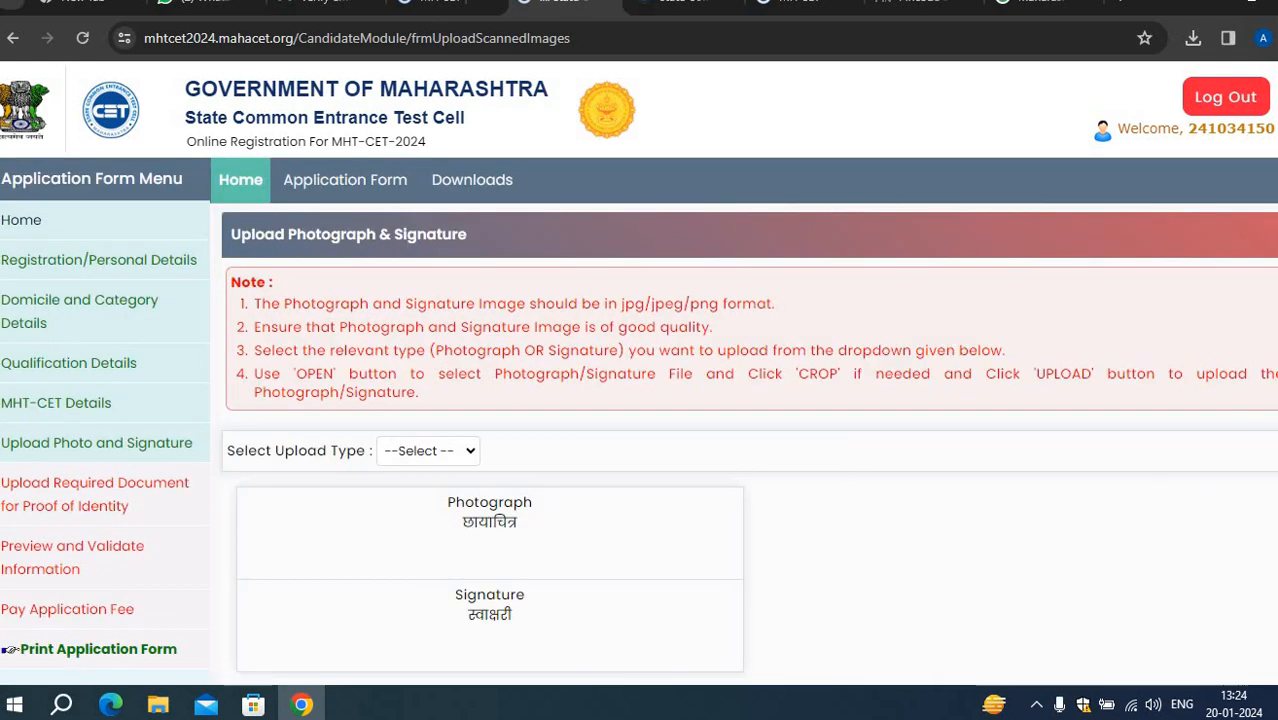
# Choose Photograph in the Select Upload Type dropdown to show the image upload panel
pyautogui.scroll(-1, 640, 420)
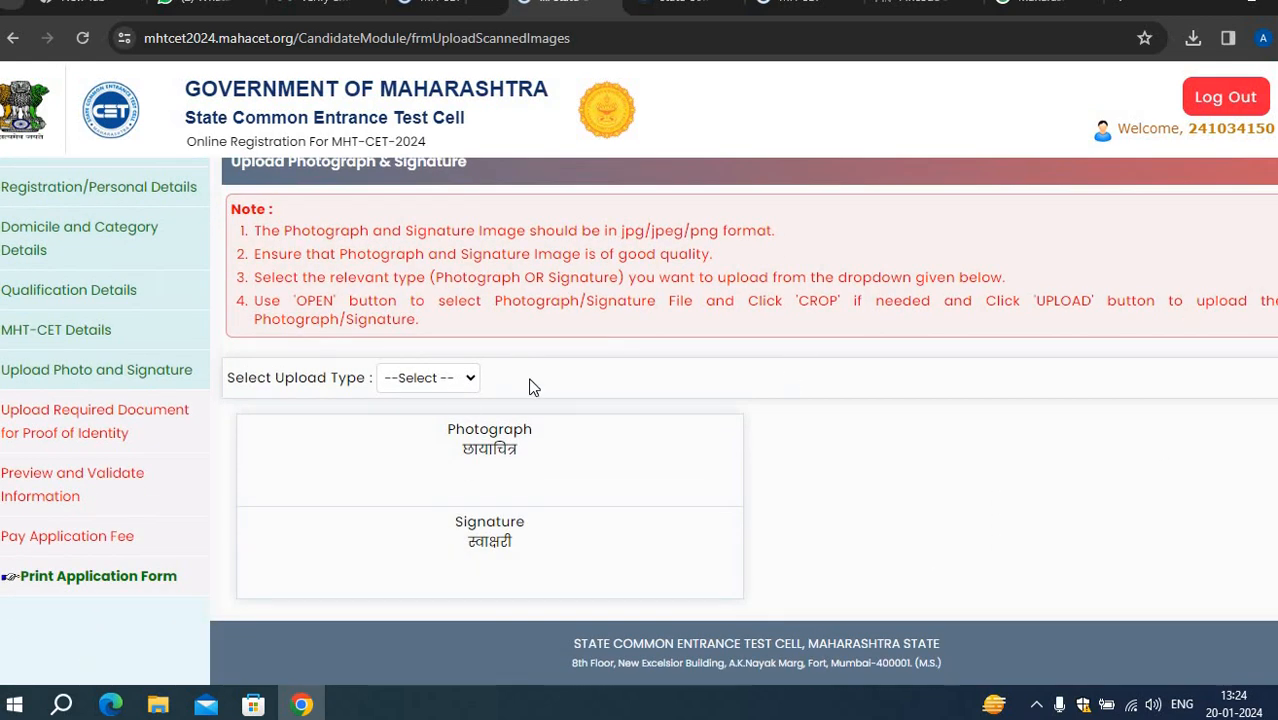
pyautogui.click(473, 378)
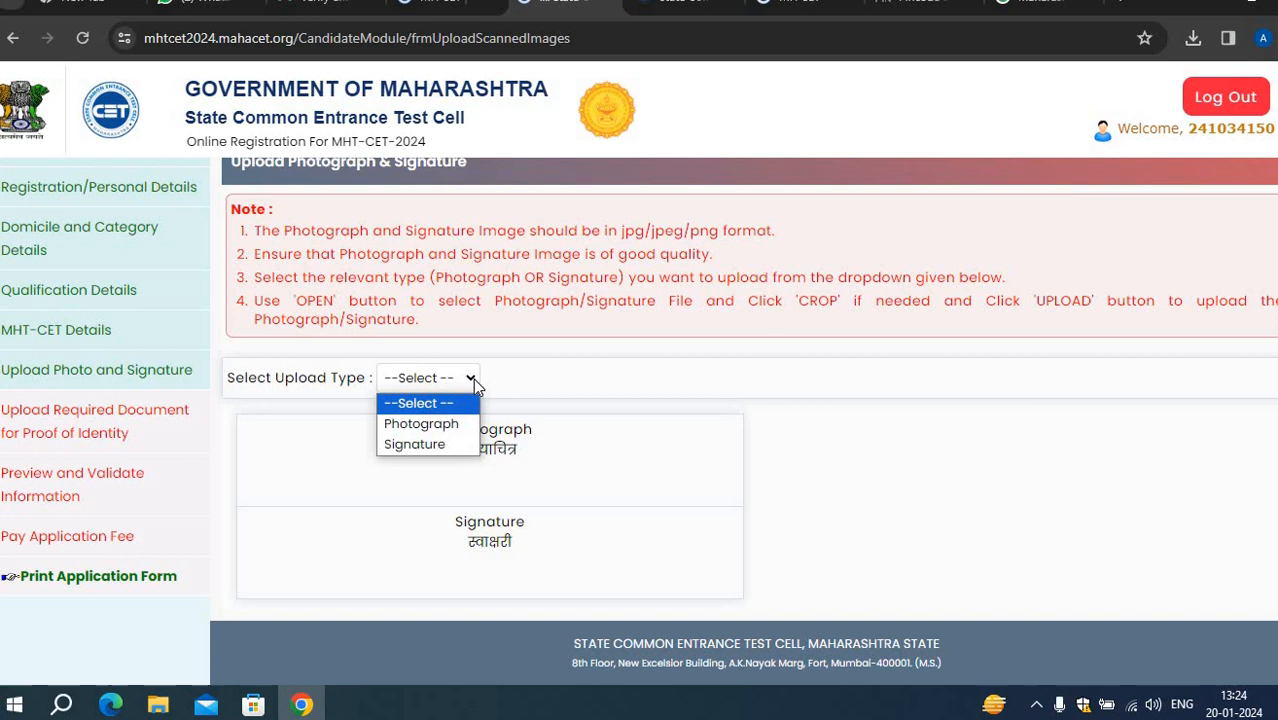
pyautogui.click(446, 425)
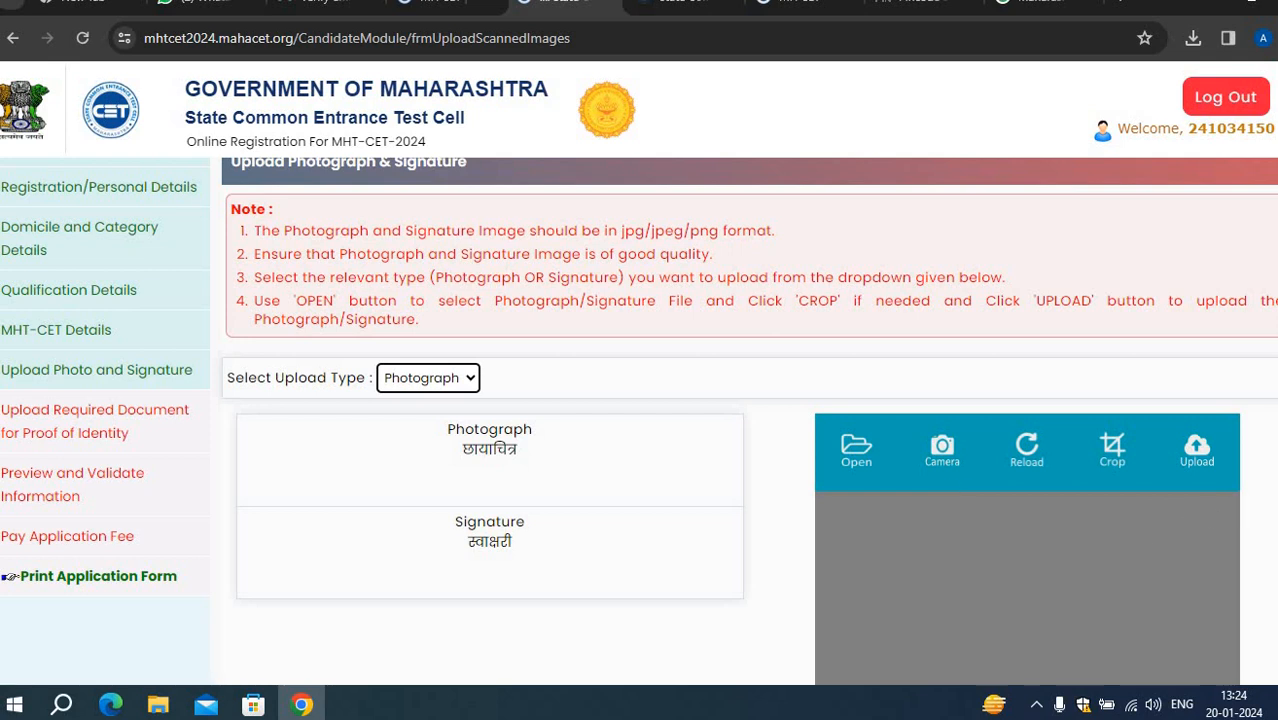
pyautogui.scroll(-3, 640, 420)
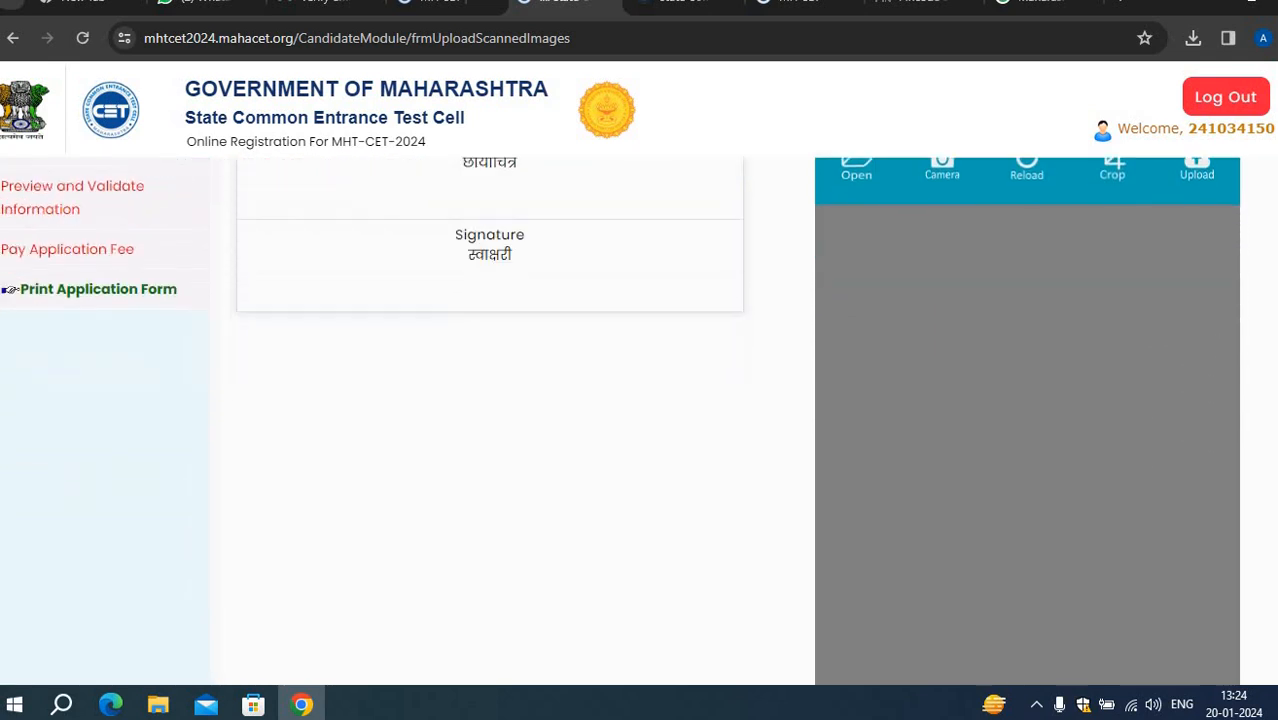
pyautogui.scroll(2, 640, 420)
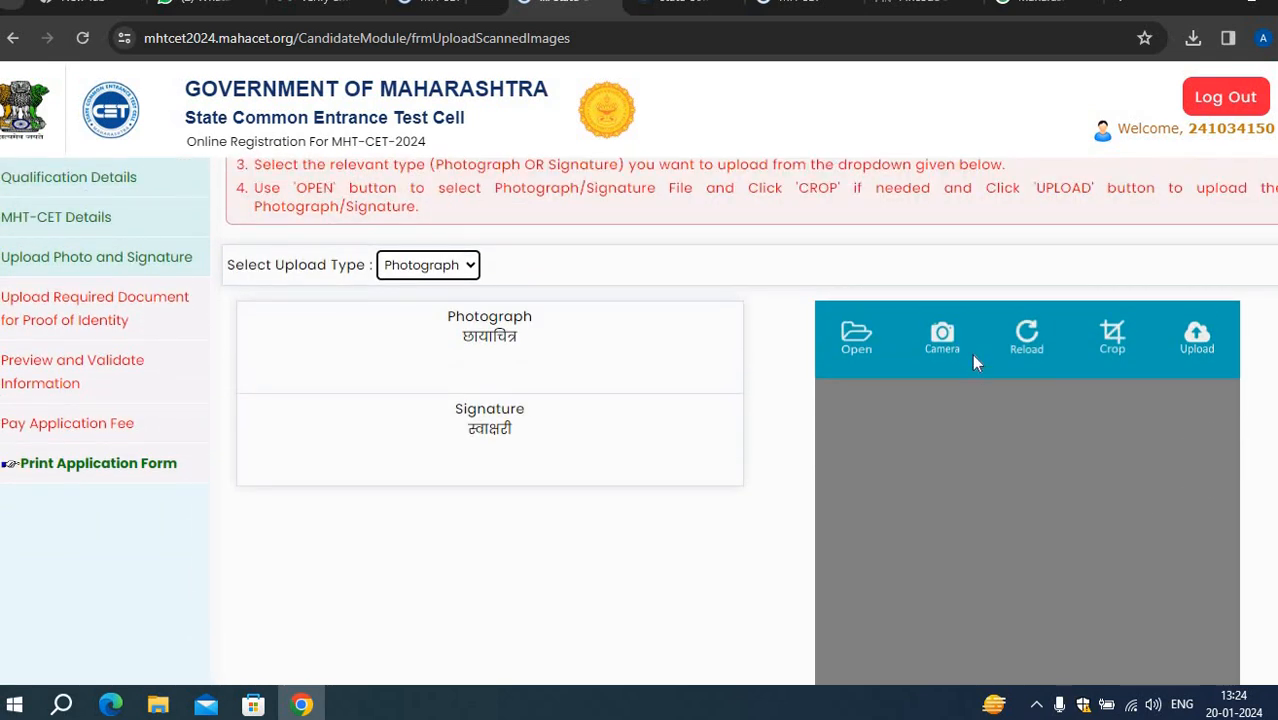